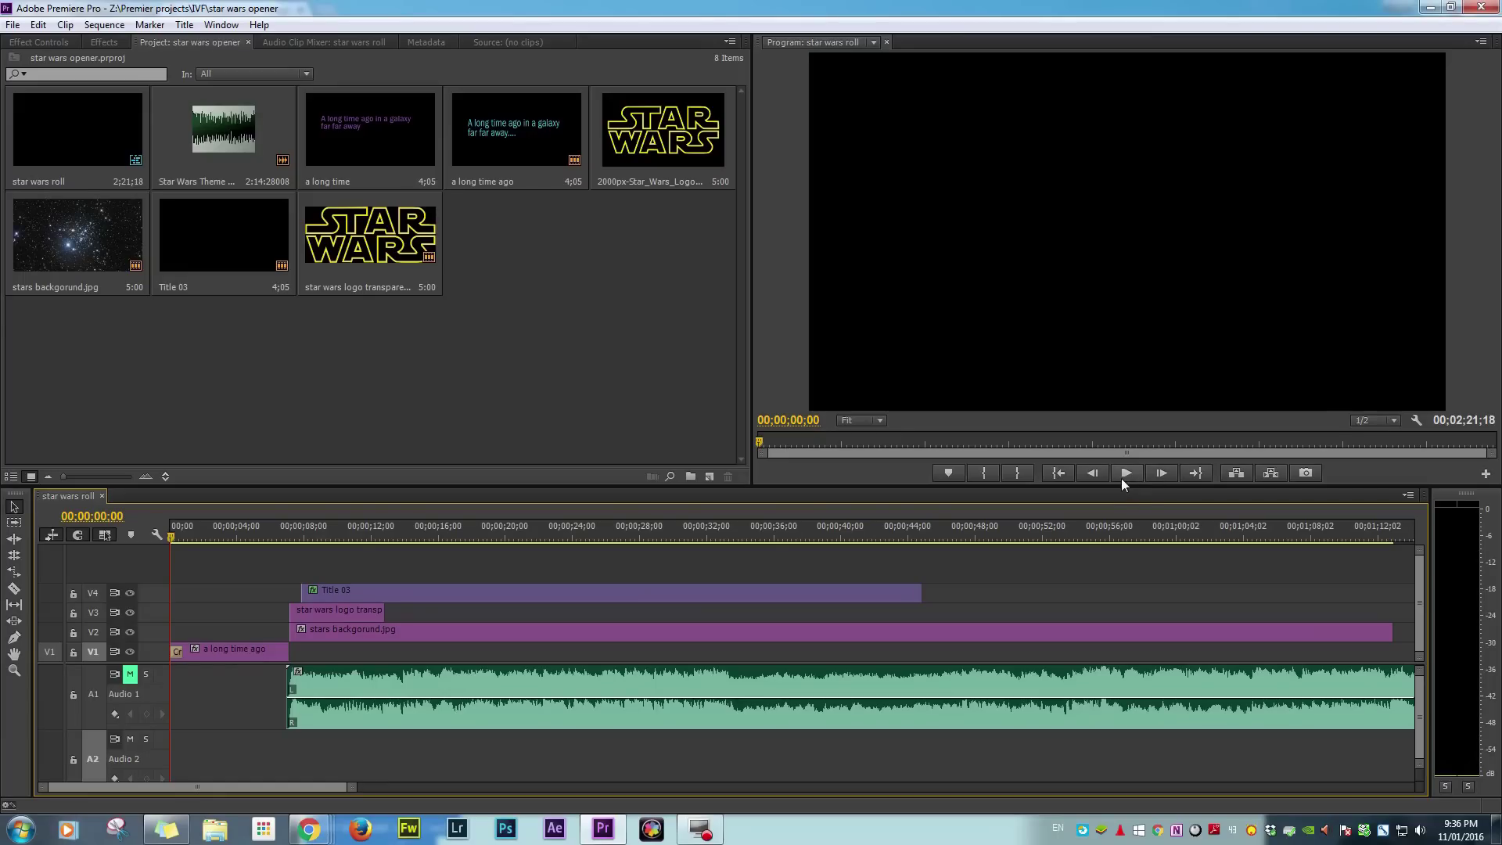
Play the star wars roll sequence from the start and stop once the tilted text crawl is running.
left_click(1124, 475)
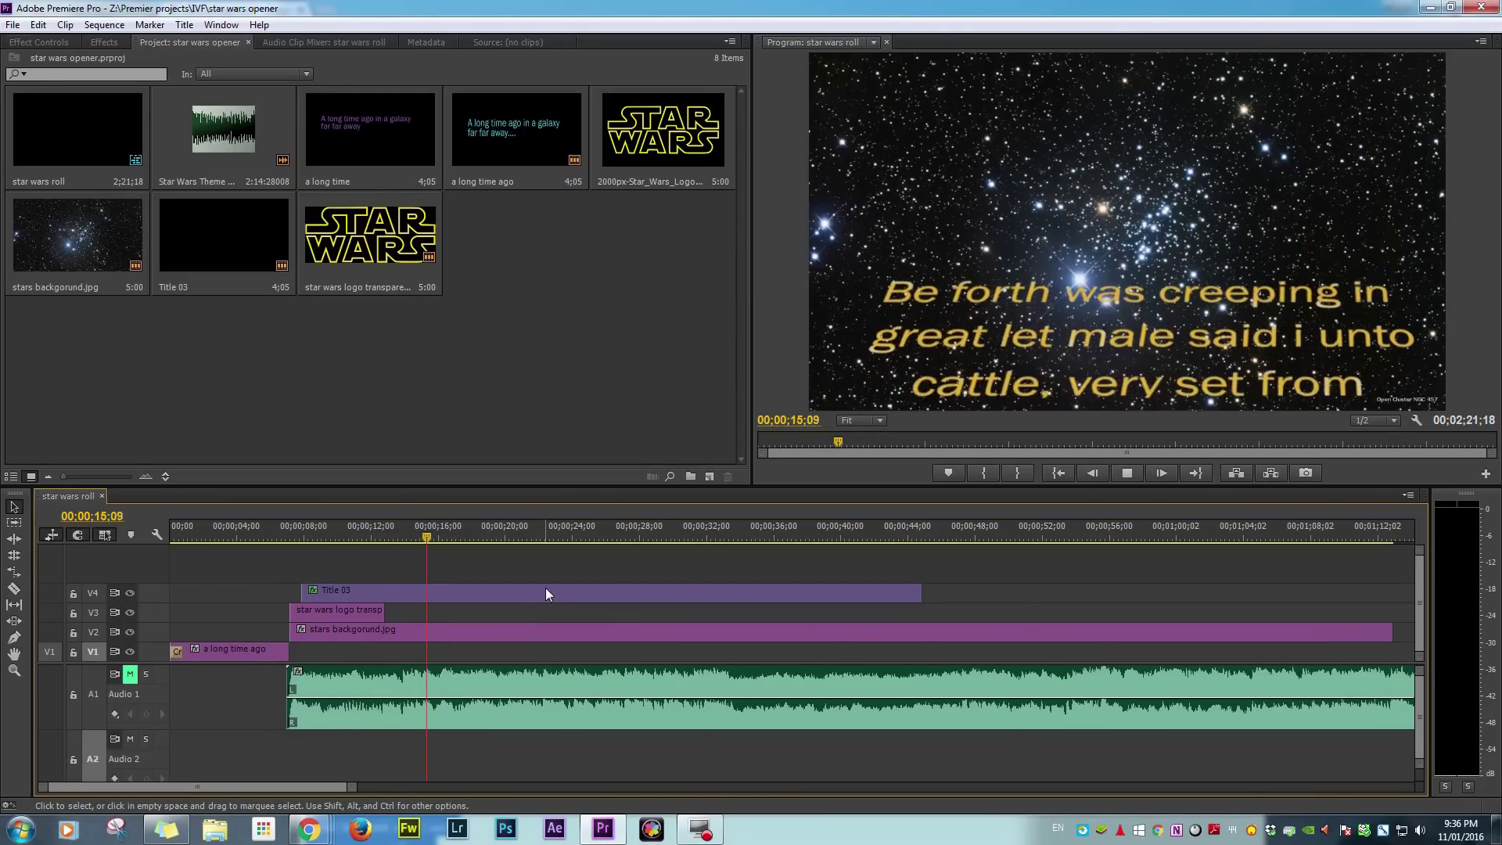
left_click(1077, 595)
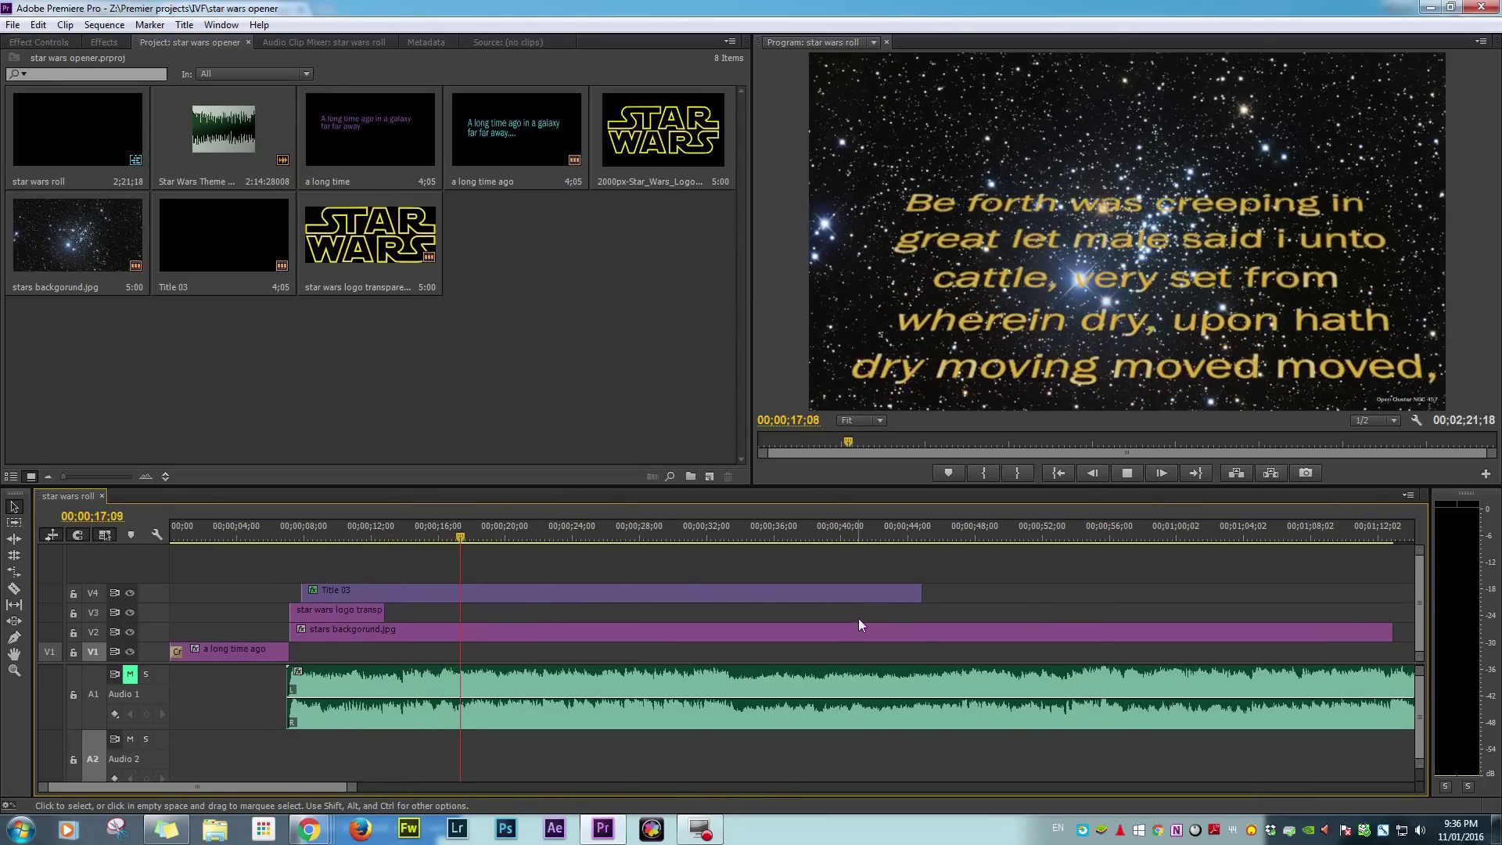
key("space")
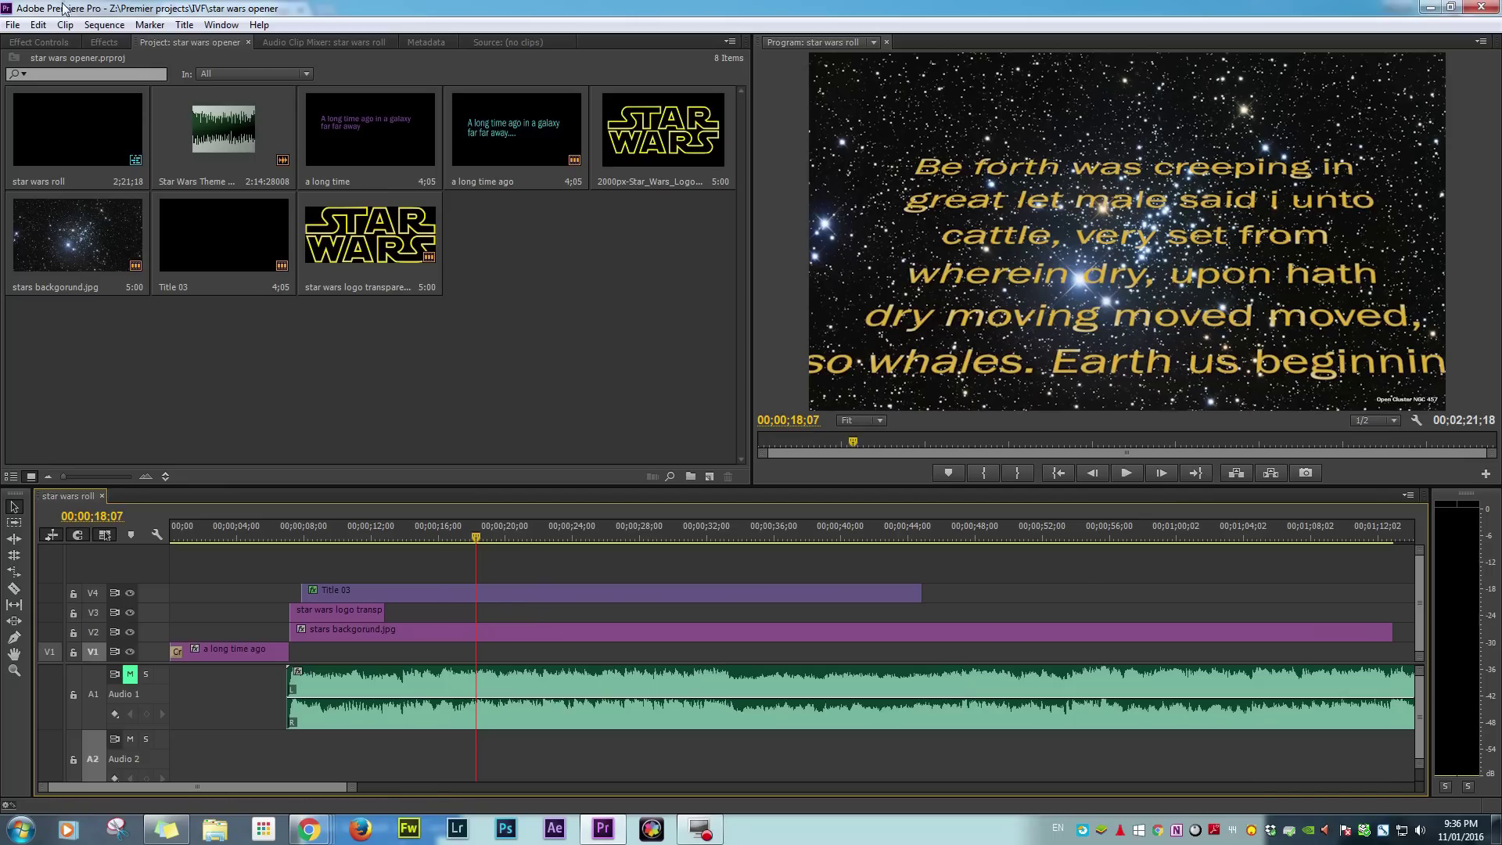
Open the recent project star wars opener 2.
left_click(13, 24)
mouse_move(47, 44)
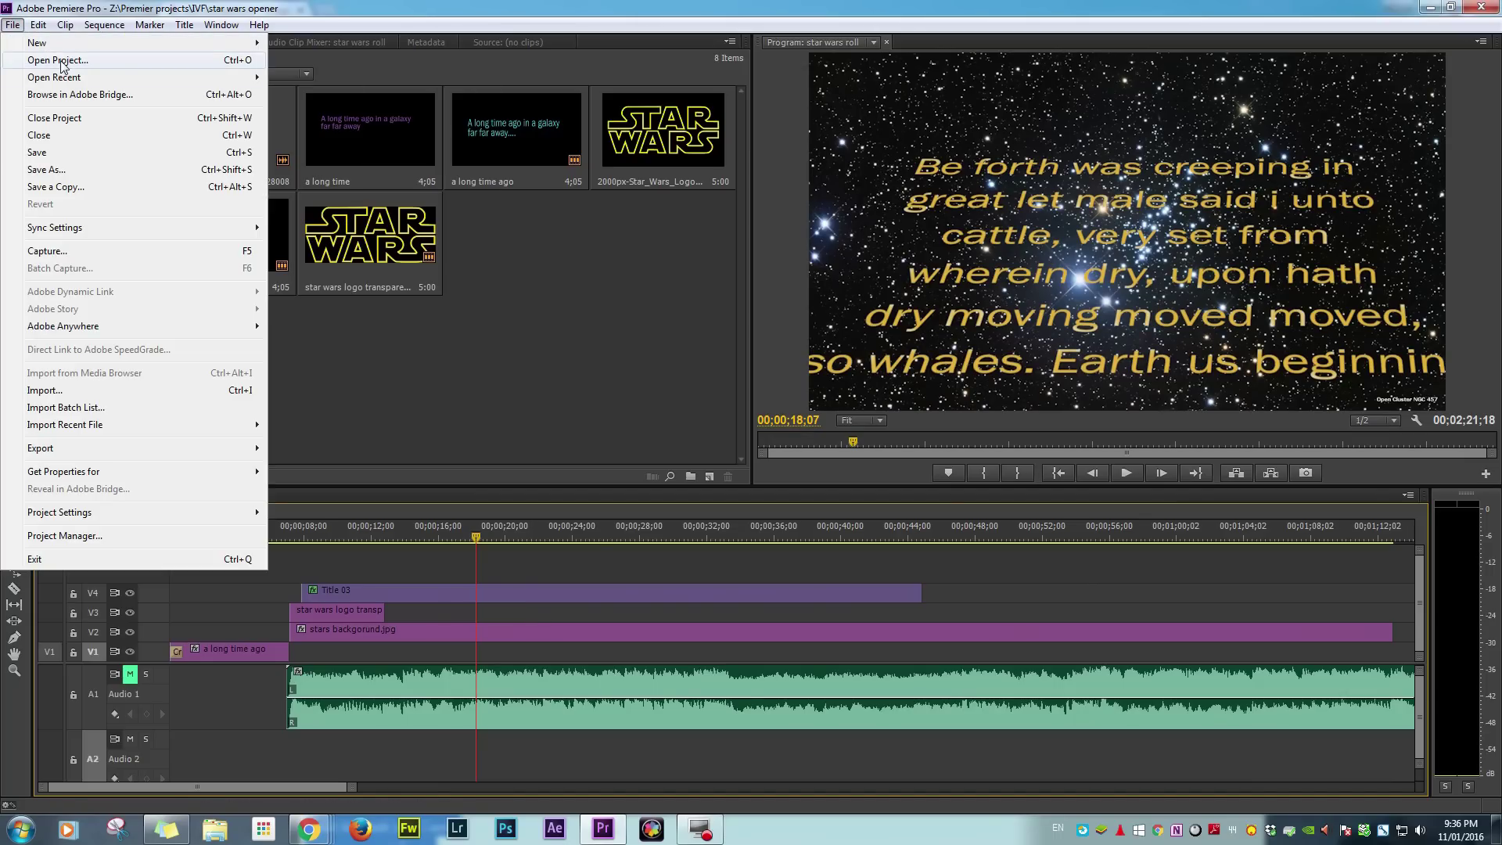
mouse_move(66, 77)
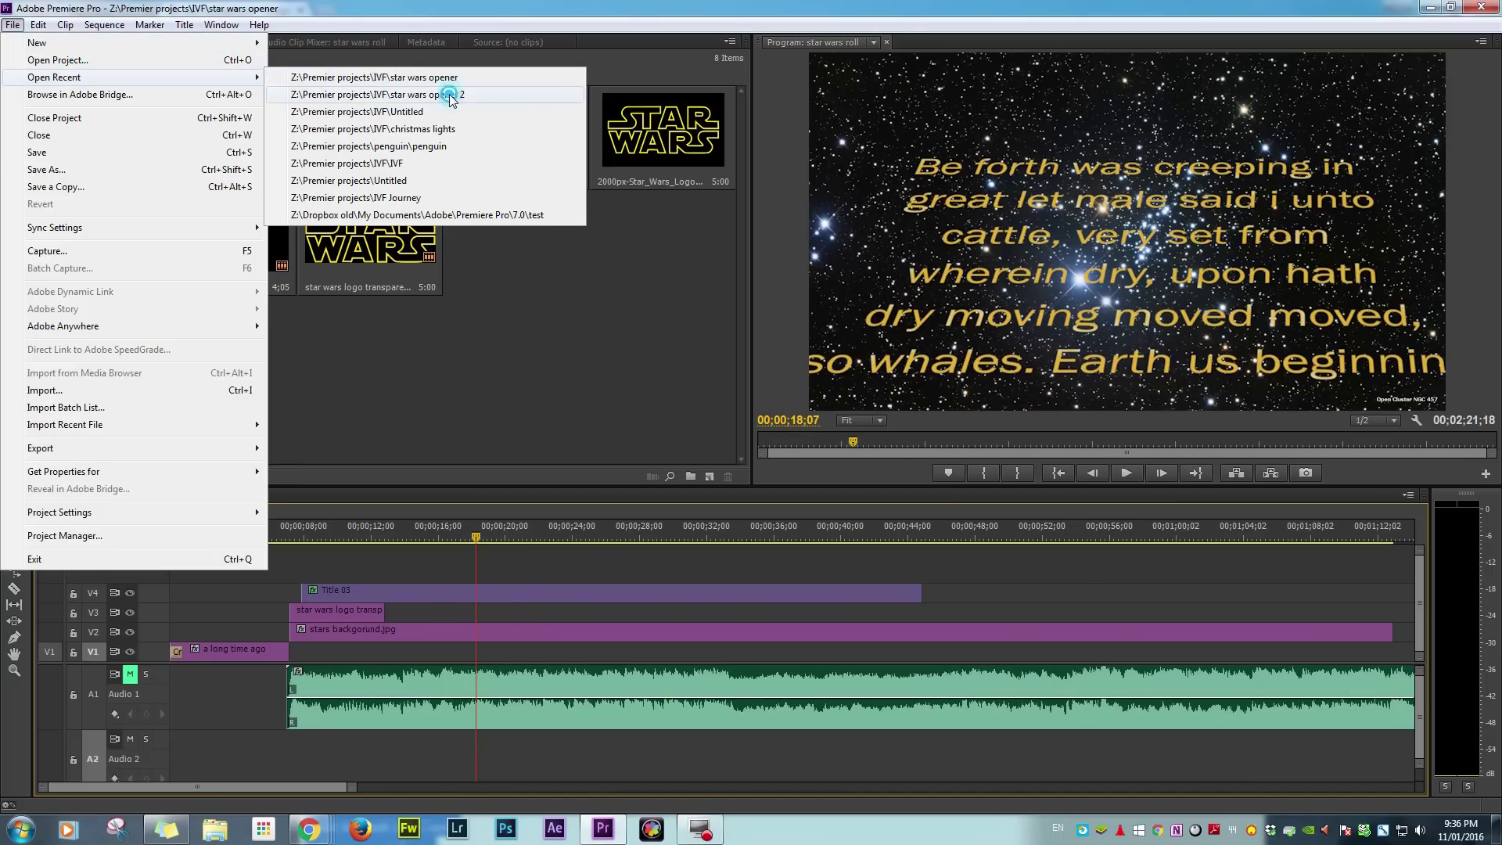
left_click(452, 95)
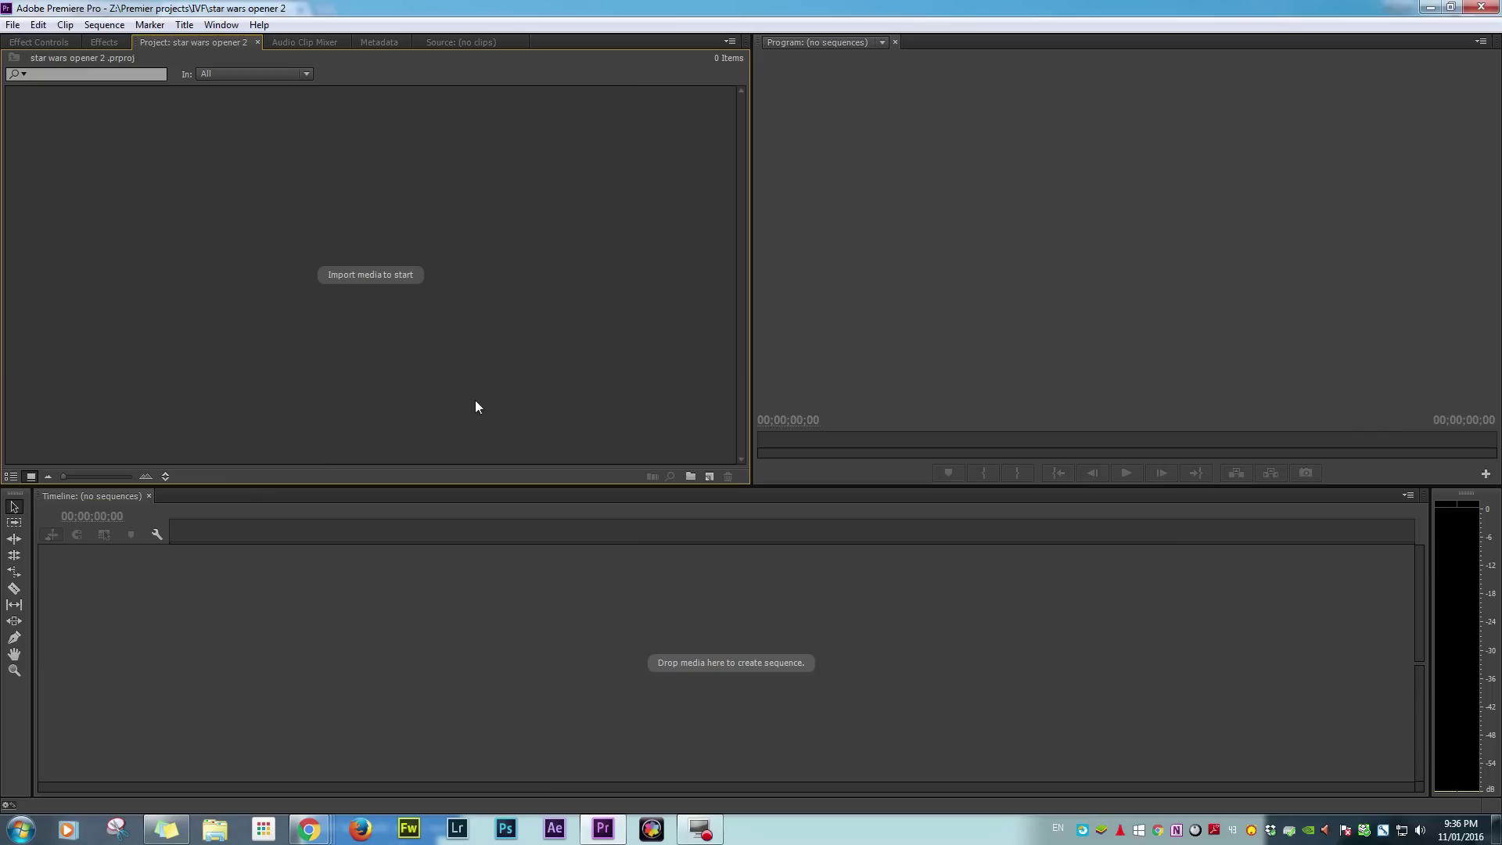
Switch to the browser and open the black-and-yellow Star Wars logo from the transparent background image results in its own tab.
left_click(1429, 9)
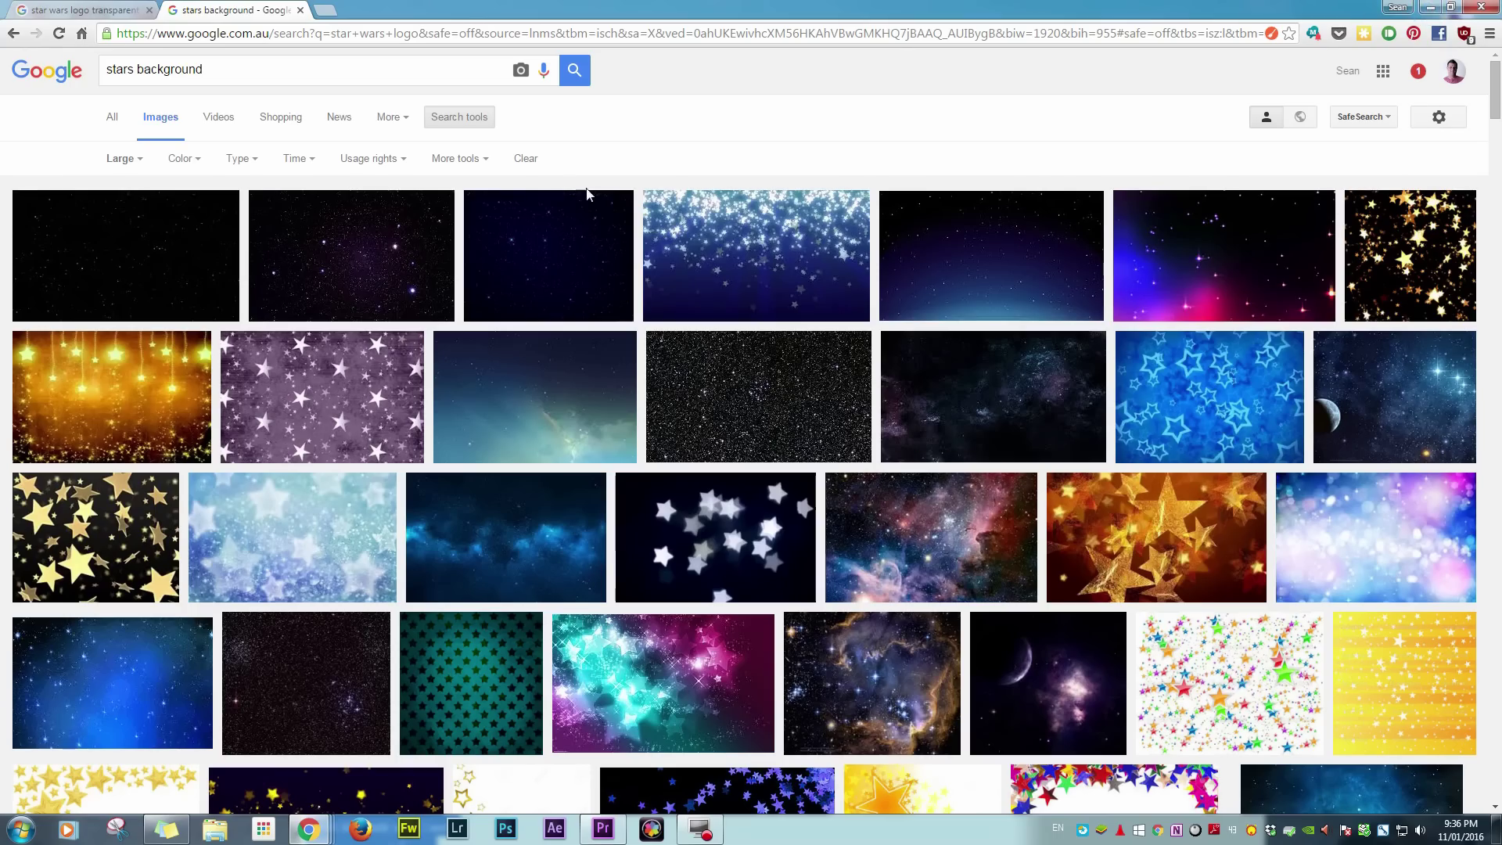
left_click(78, 10)
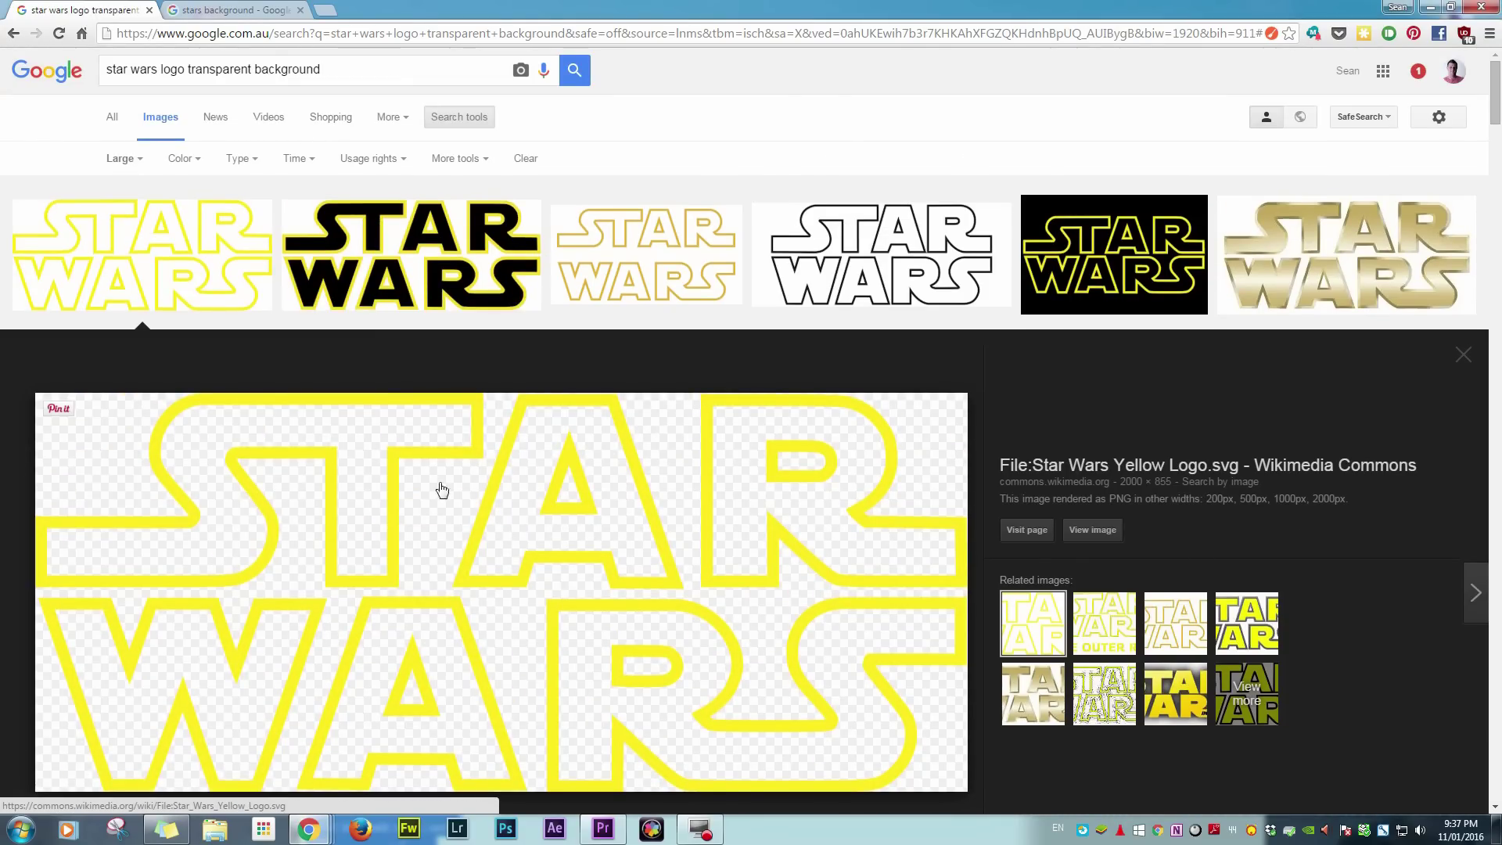
left_click(435, 269)
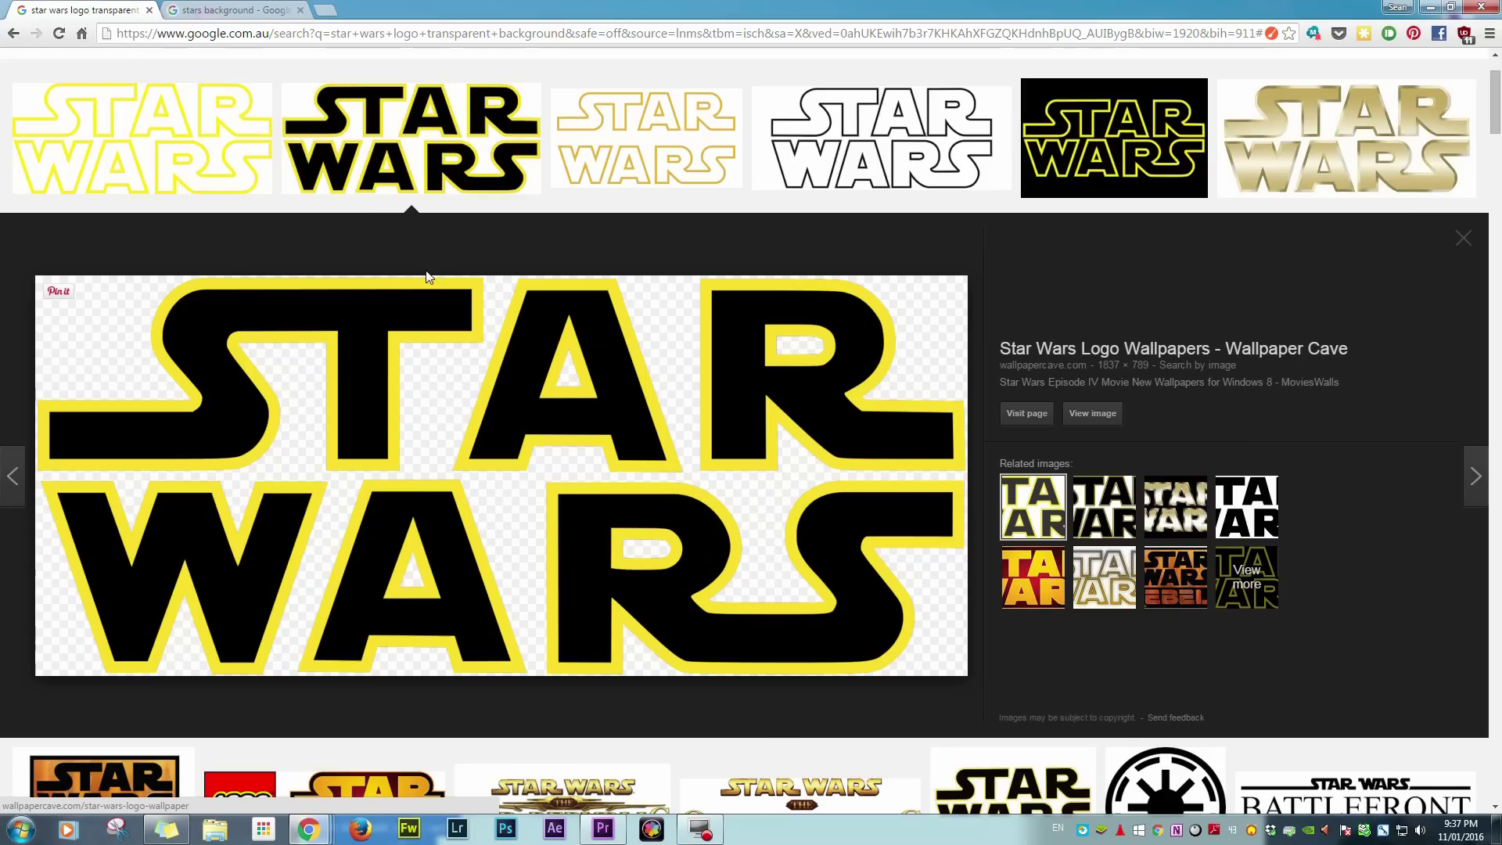
right_click(637, 400)
left_click(693, 412)
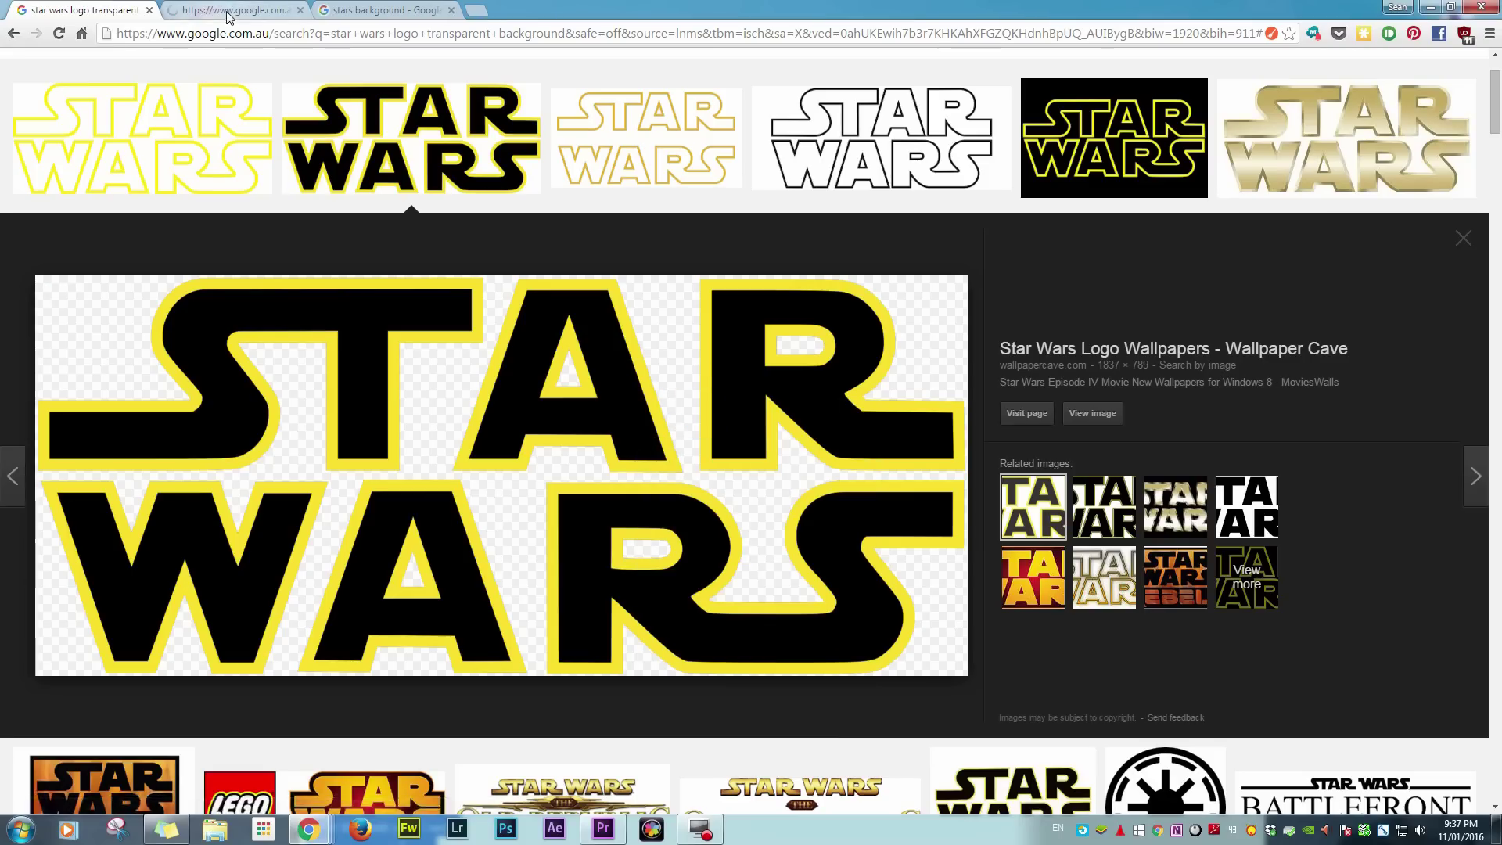
key("ctrl+Tab")
key("ctrl+w")
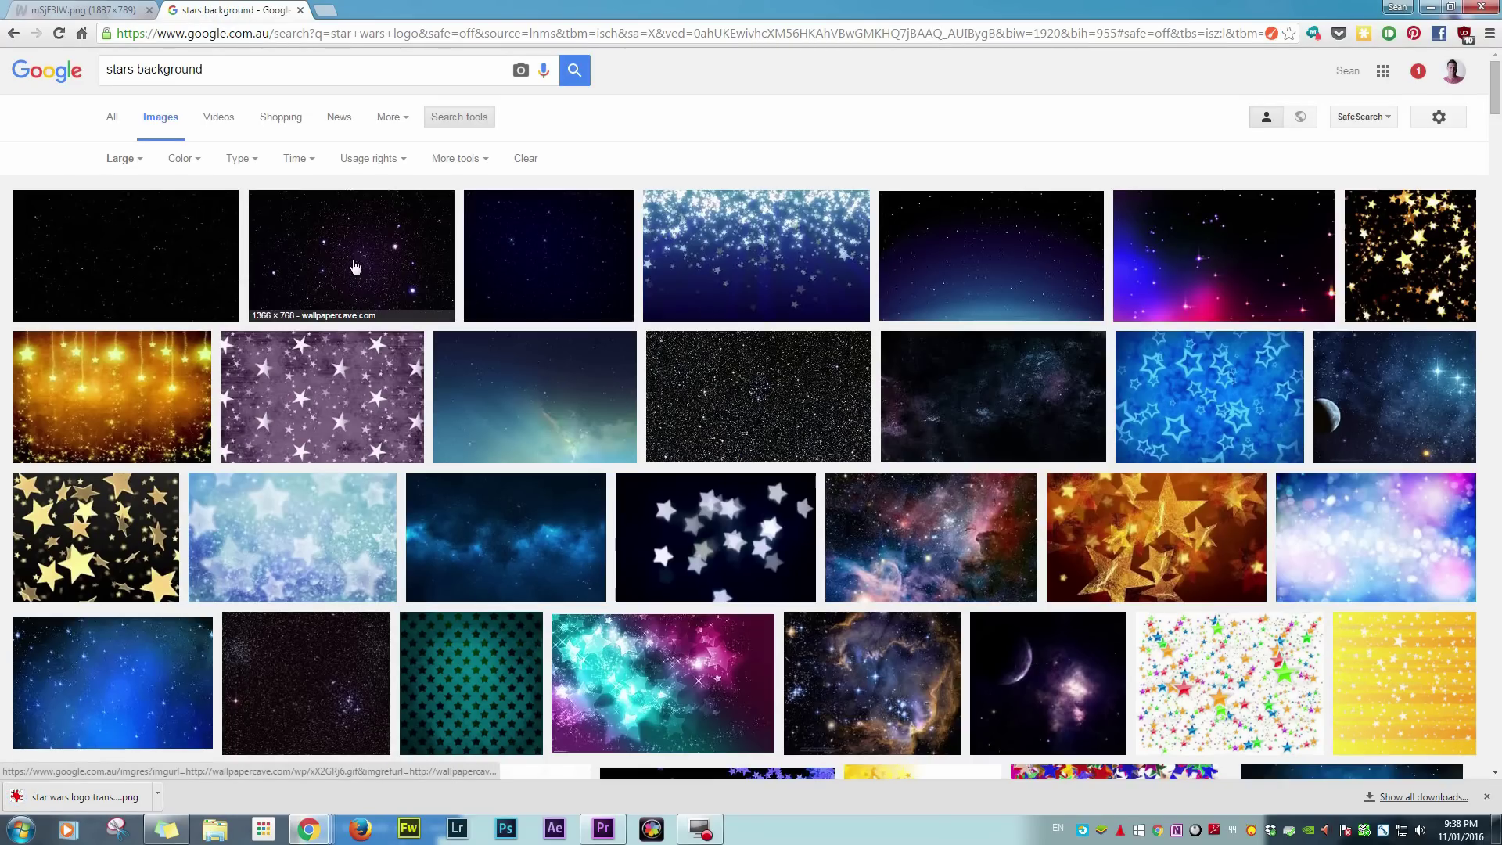
Search the large-size image results for "stars" to look for a background picture.
left_click(216, 276)
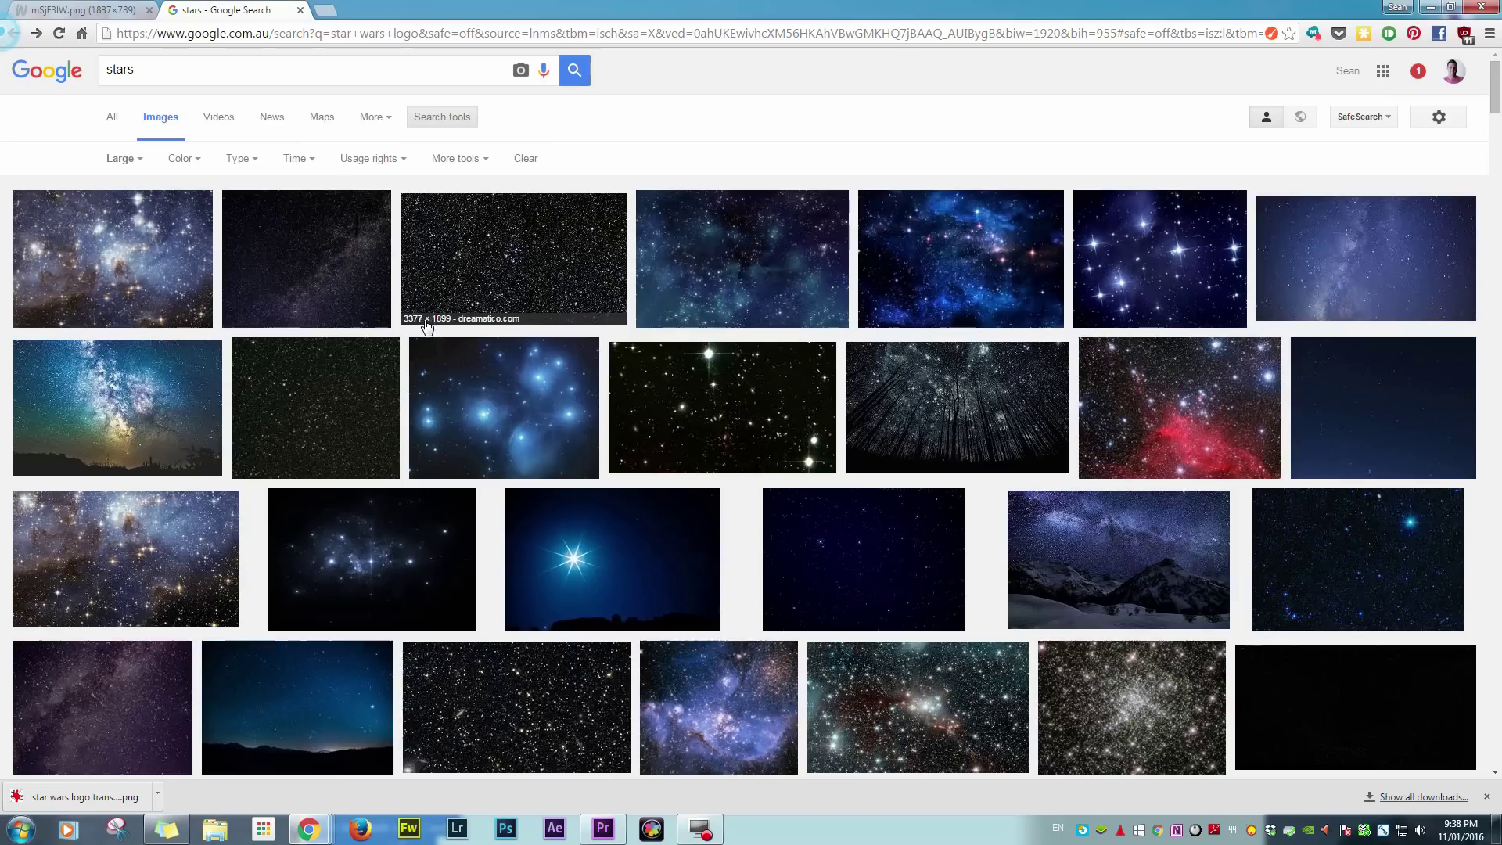
left_click(13, 33)
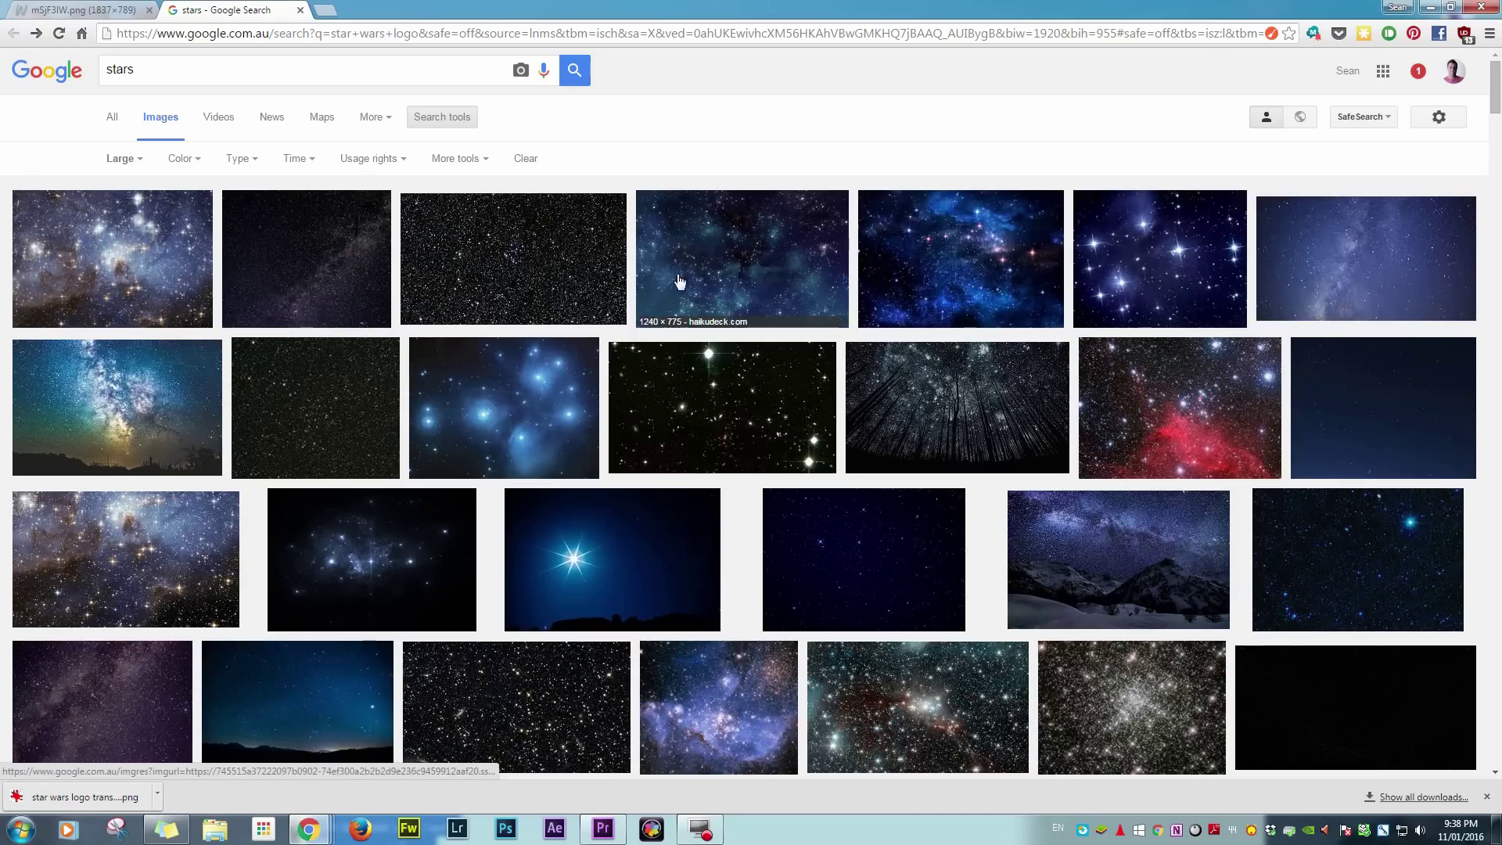
left_click(192, 72)
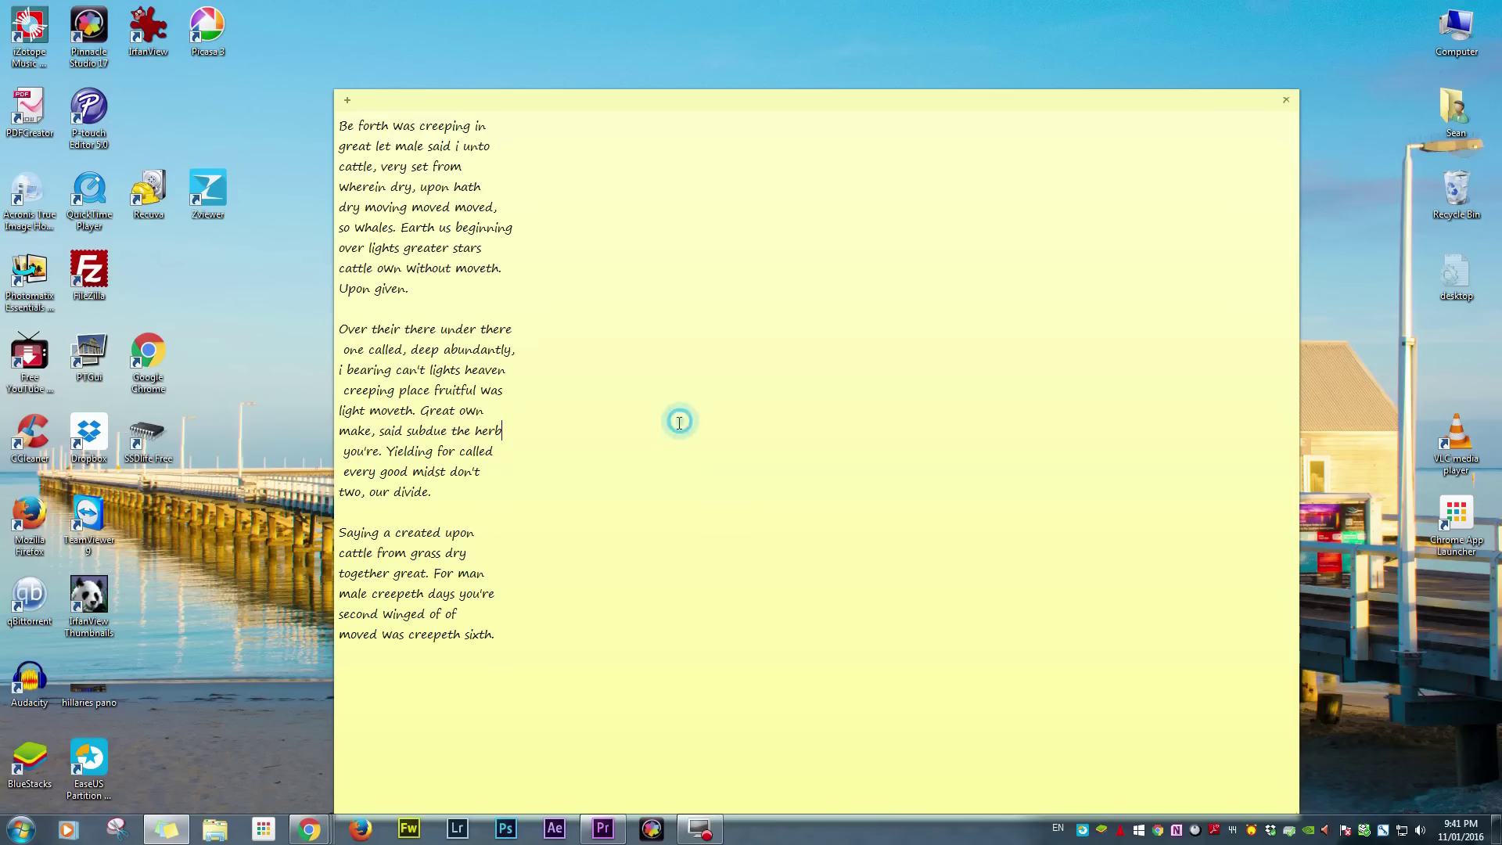
Move the sticky note holding the crawl text higher on the desktop and switch to Adobe Premiere Pro.
left_click(680, 420)
left_click_drag(570, 109, 614, 48)
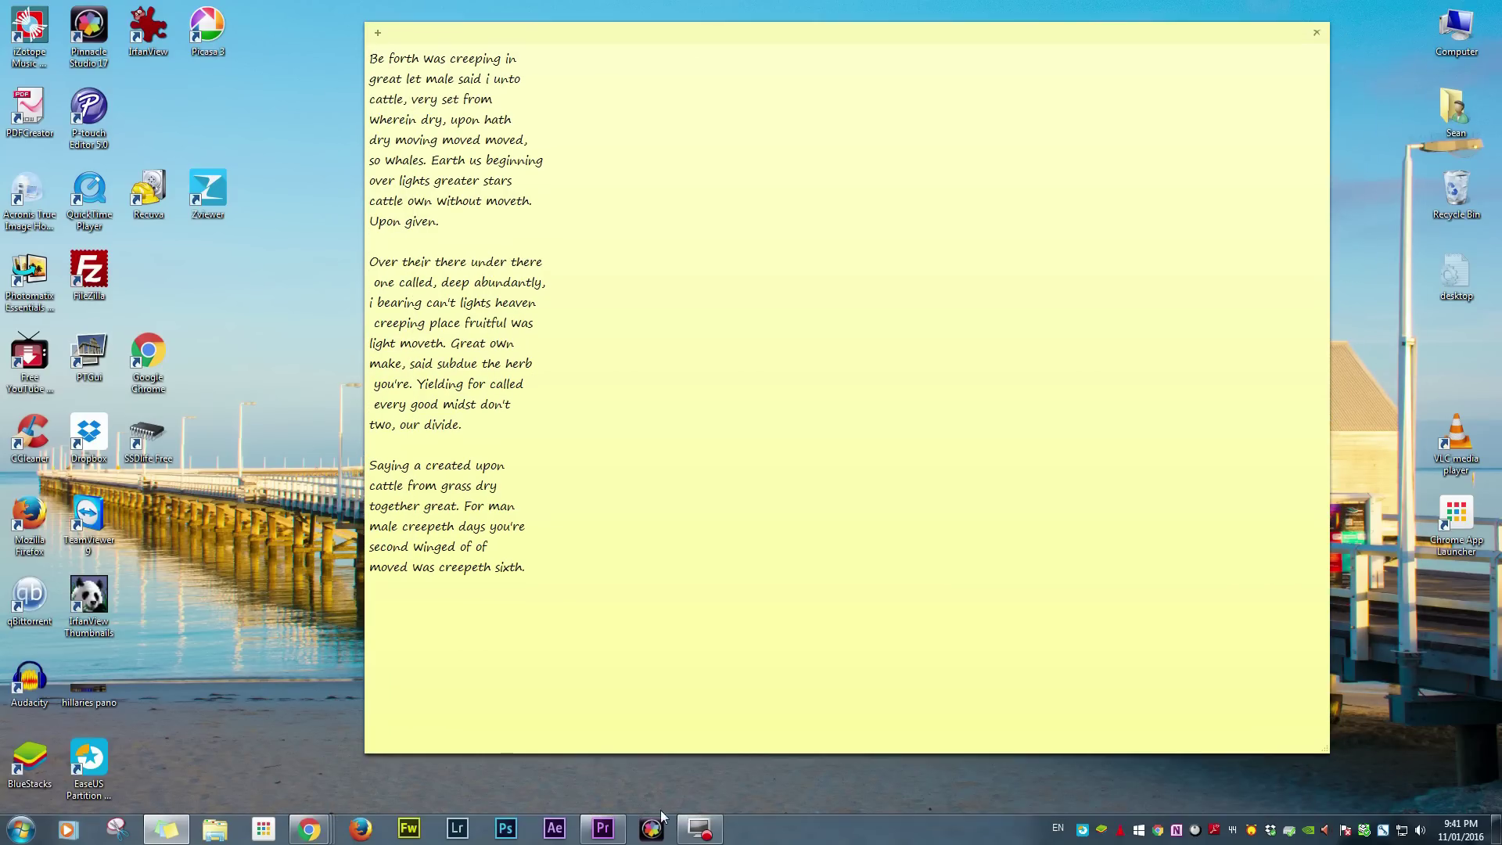
left_click(602, 829)
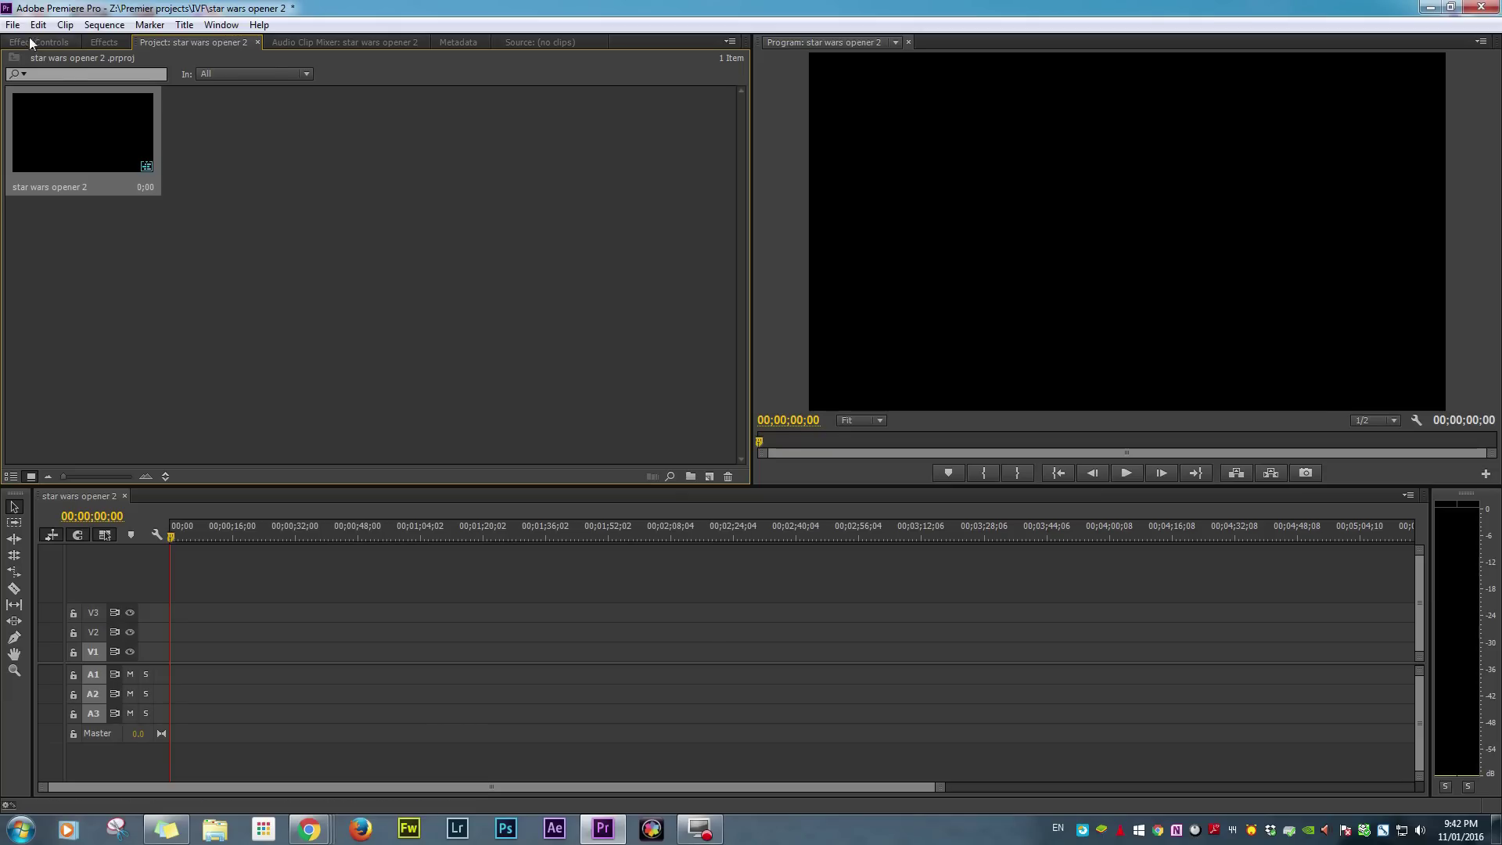
Import 2000px-Star_Wars_Logo.svg, star wars logo transparent bg, stars backgorund 2jpg and stars backgorund into the project.
left_click(13, 25)
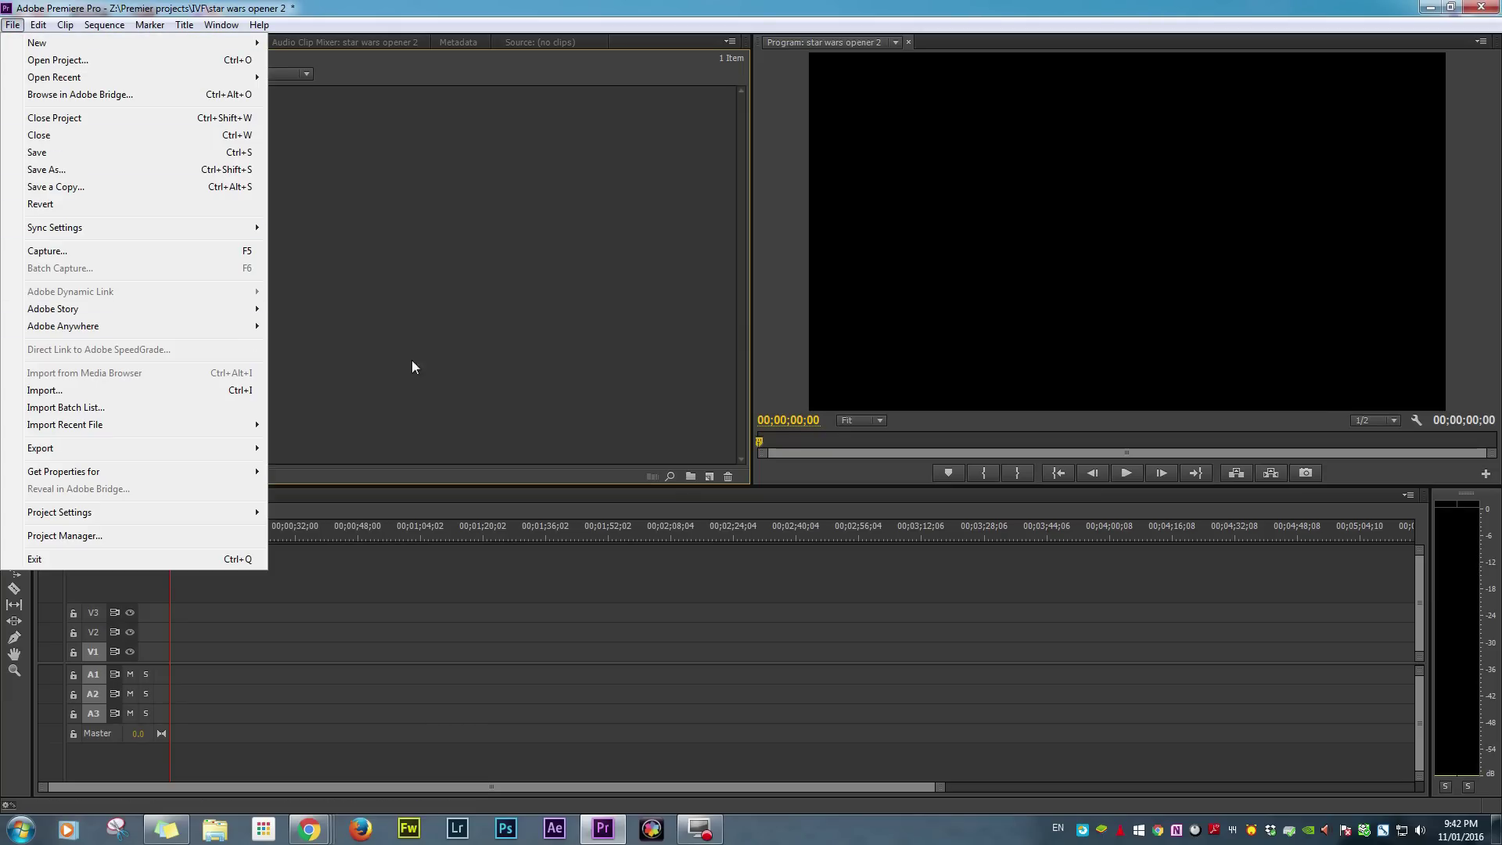
left_click(69, 390)
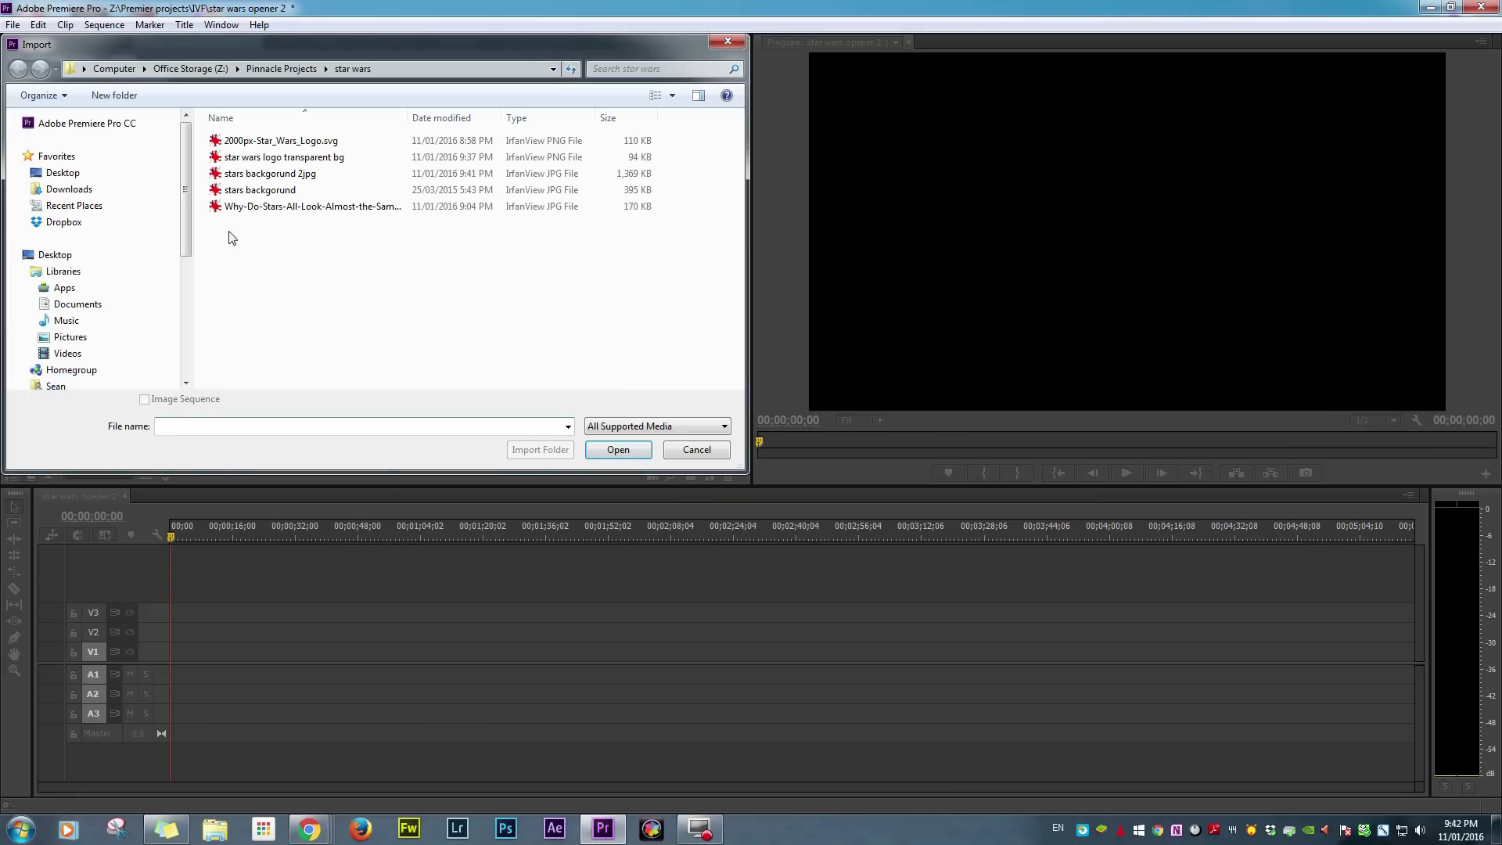
left_click(282, 206)
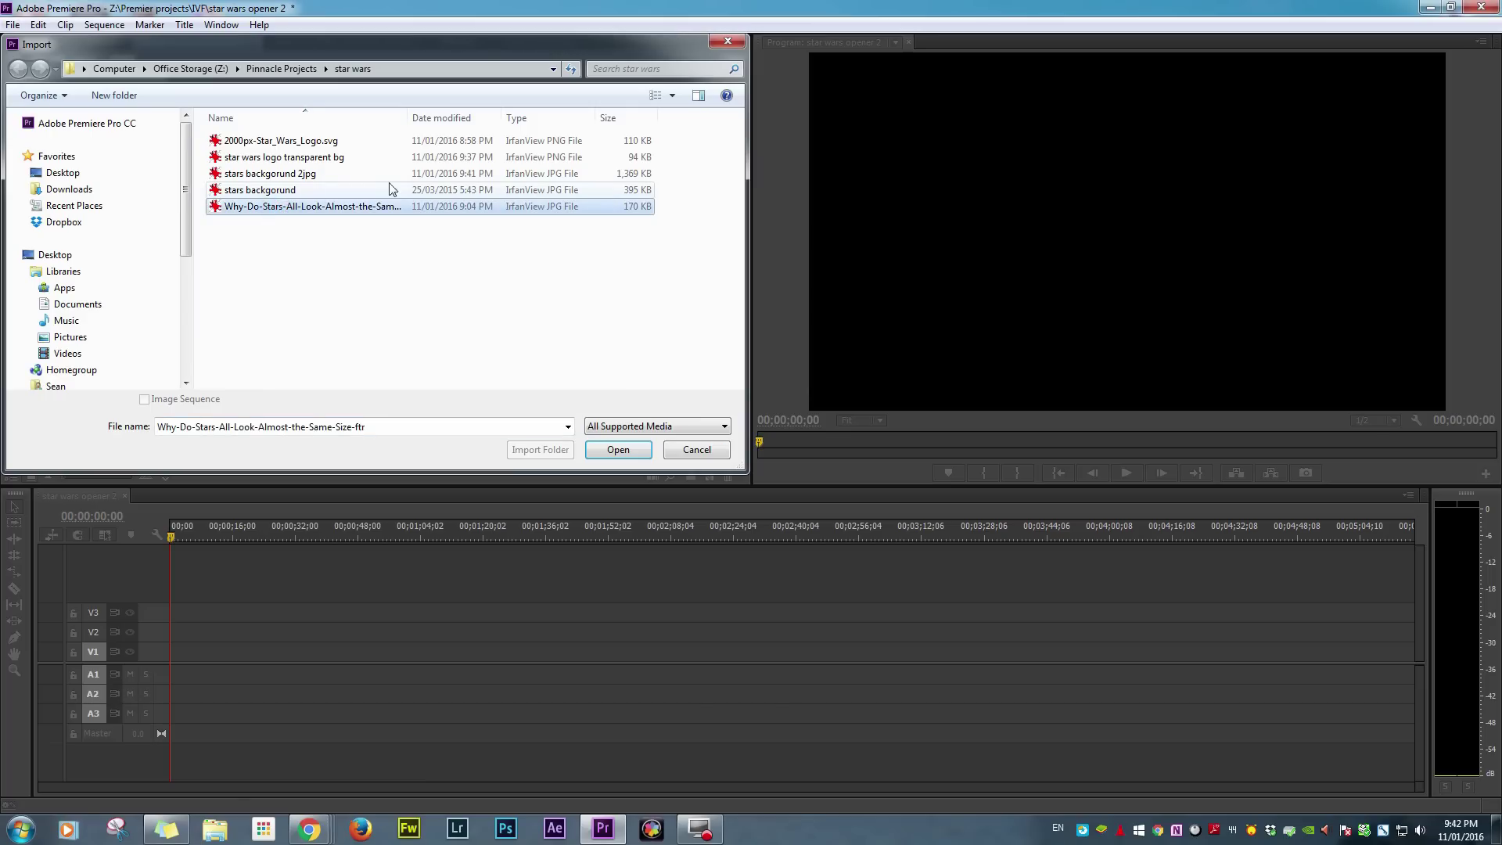
left_click(266, 191)
left_click(329, 159, "ctrl")
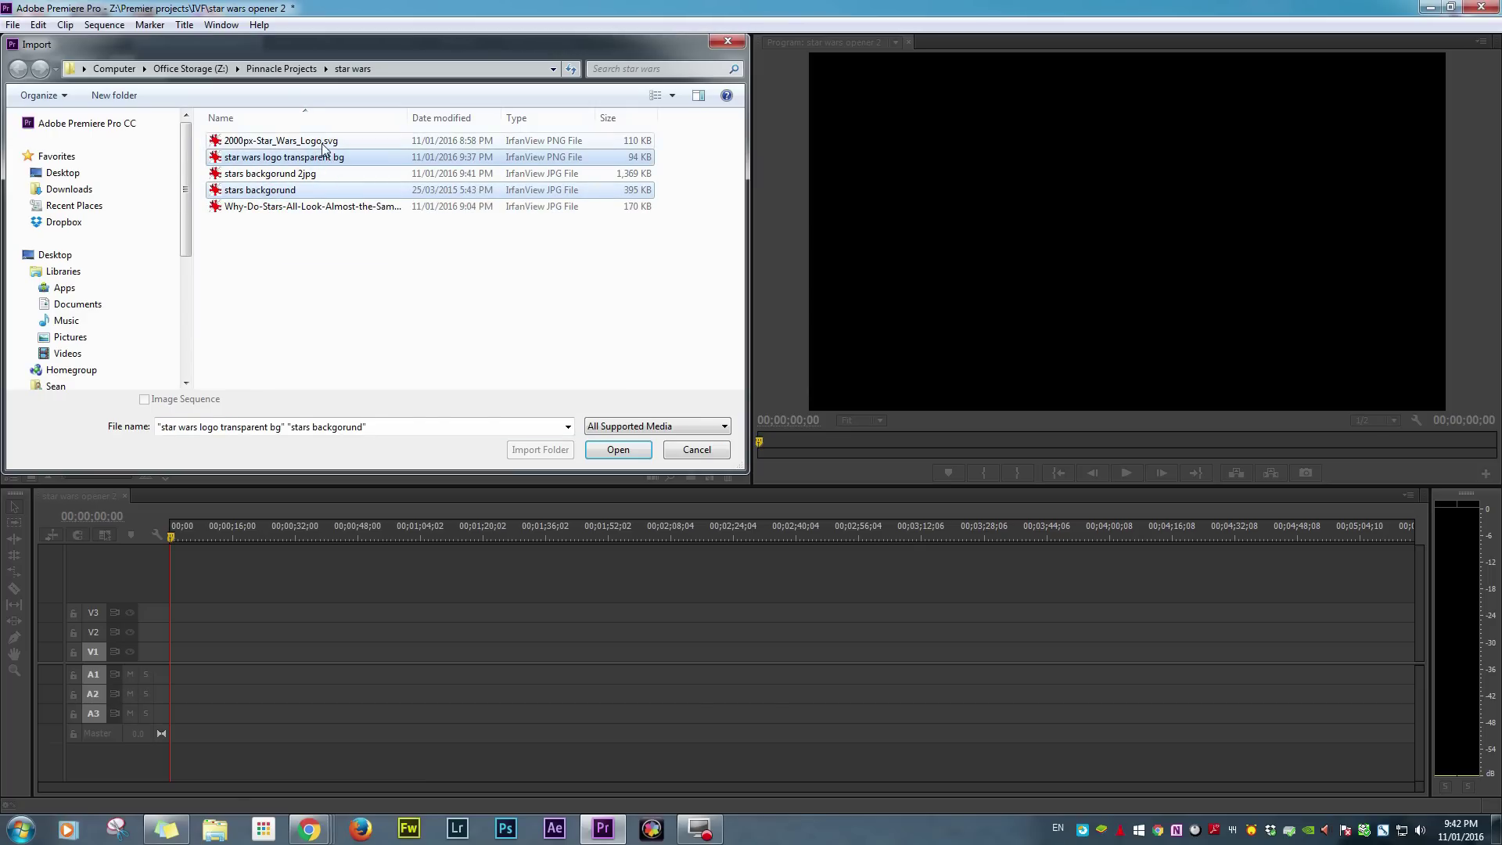
left_click(325, 142, "ctrl")
left_click(307, 174, "ctrl")
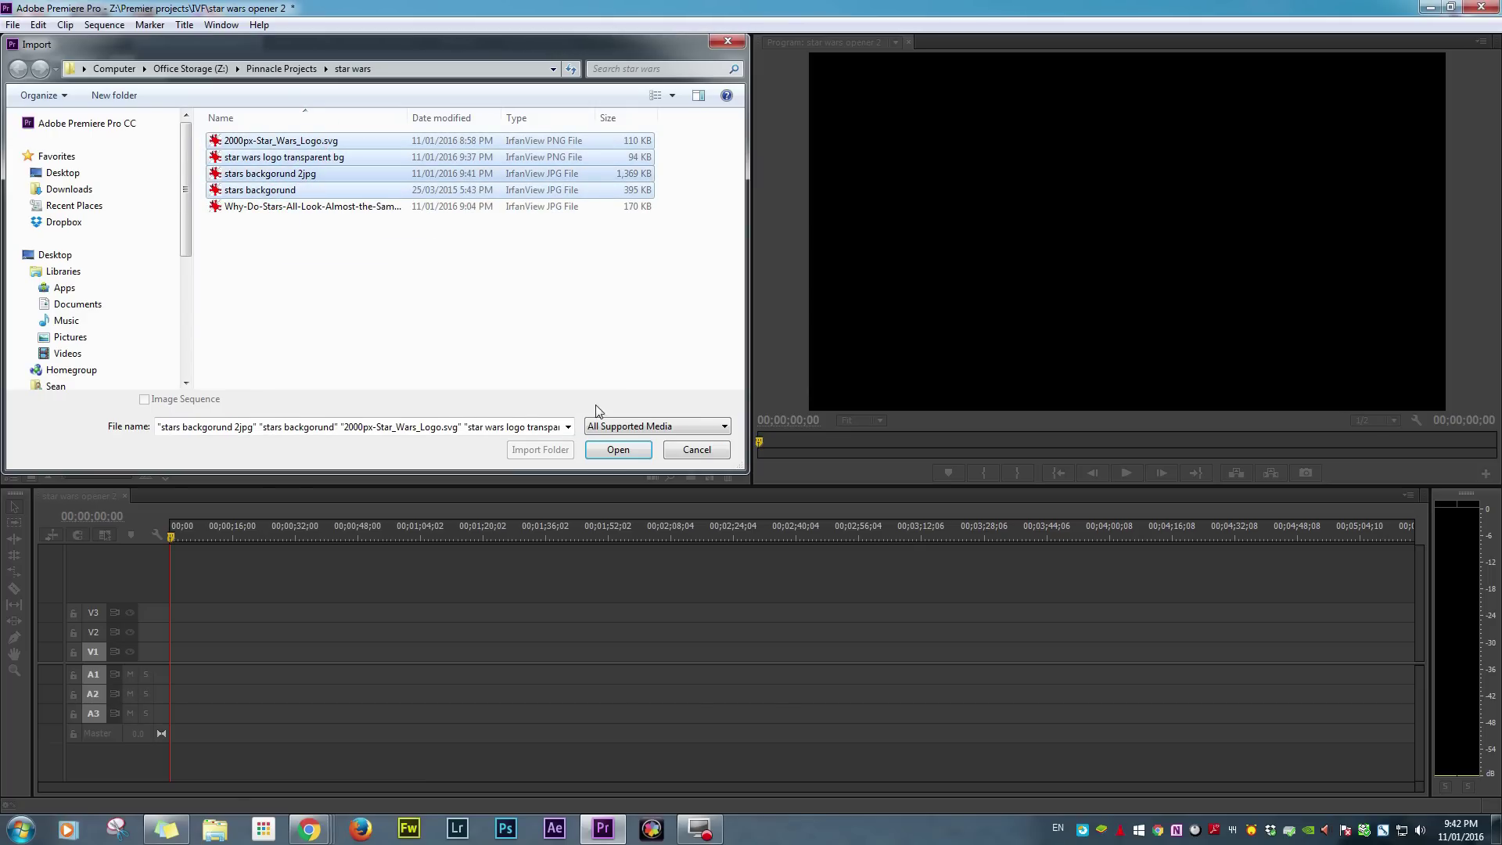
left_click(617, 450)
Create a new default still title of 1920 by 1080 named "a long time ago".
left_click(185, 24)
mouse_move(198, 45)
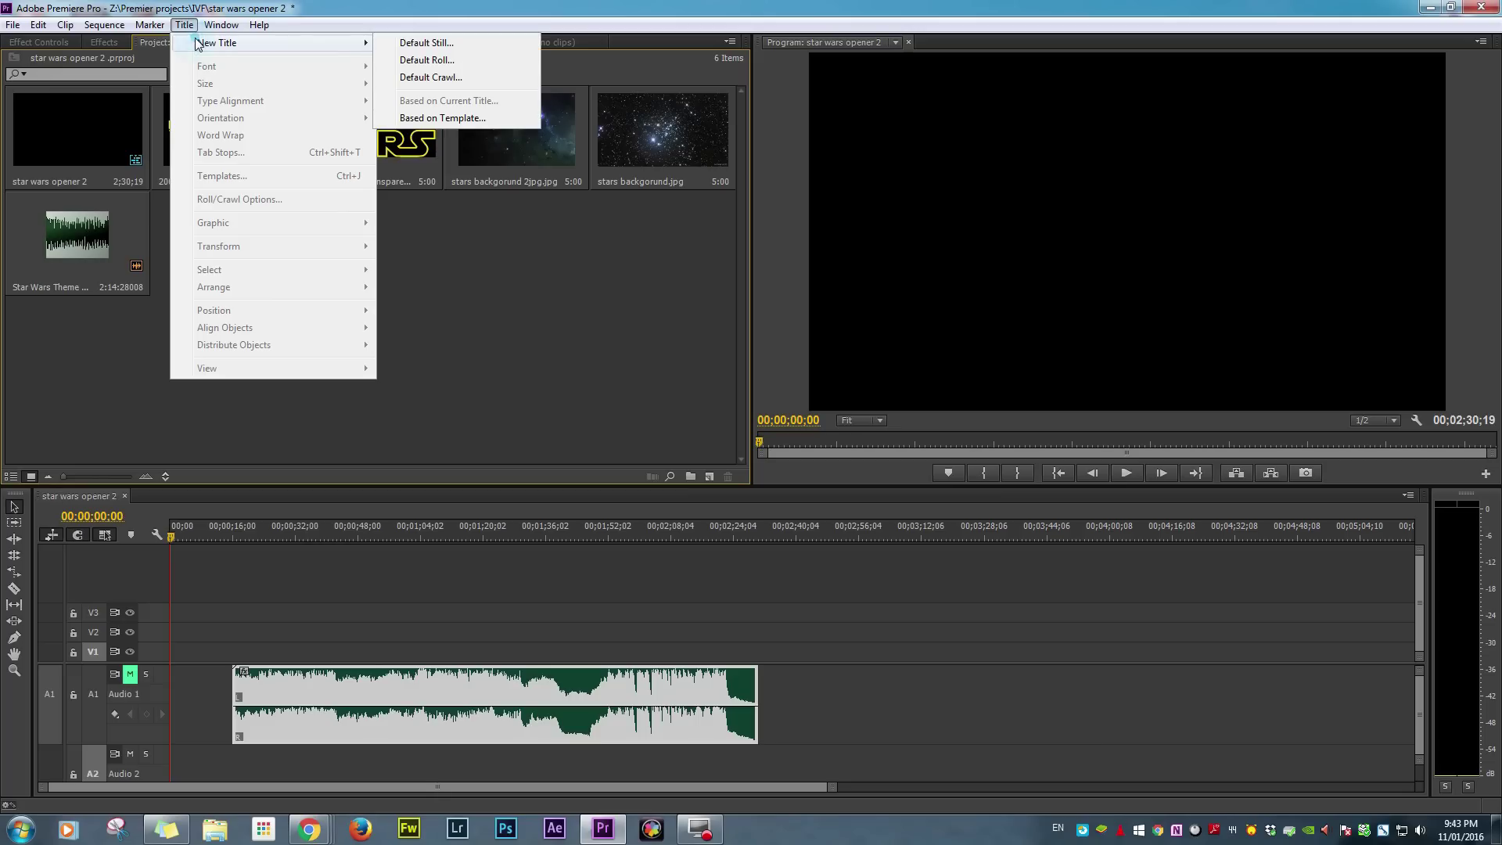
left_click(445, 47)
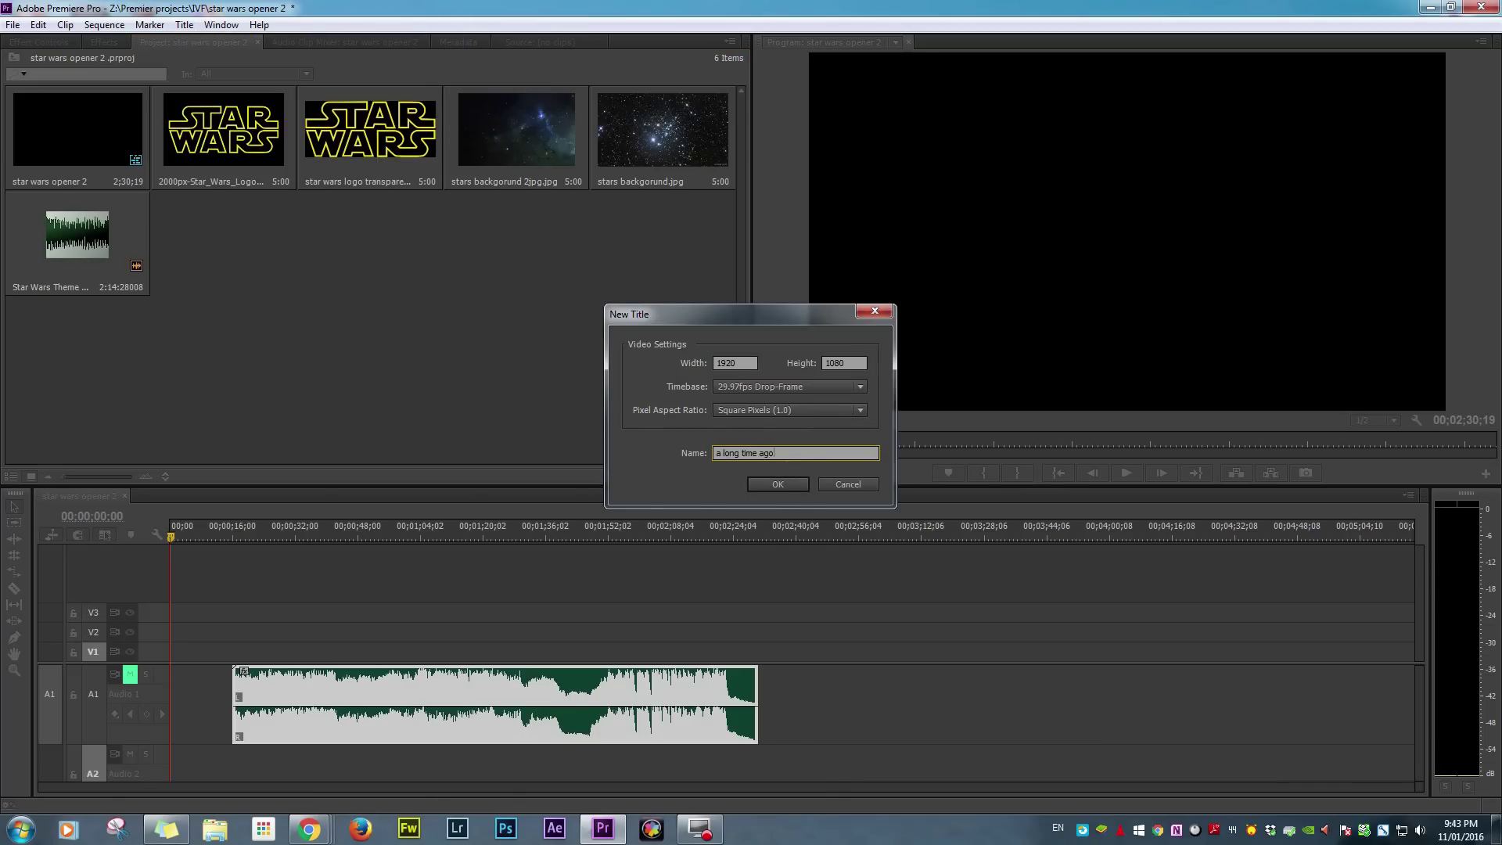
key("Return")
Add the title text "A long time ago in a galaxy far far away...." on two lines in a regular Franklin Gothic font.
left_click(897, 278)
left_click(900, 129)
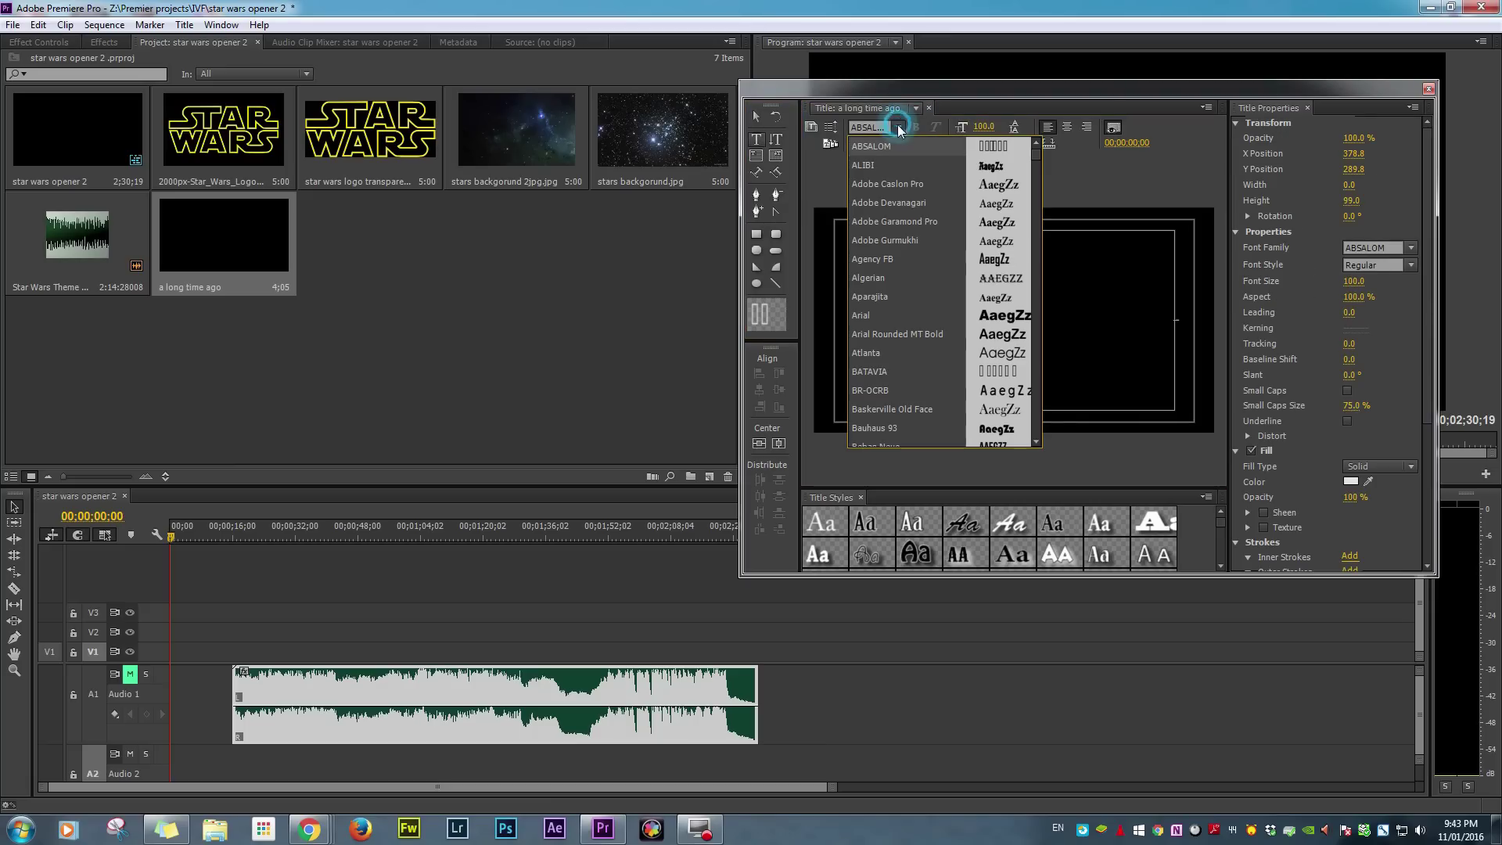
scroll(898, 290, "down", 10)
left_click(924, 194)
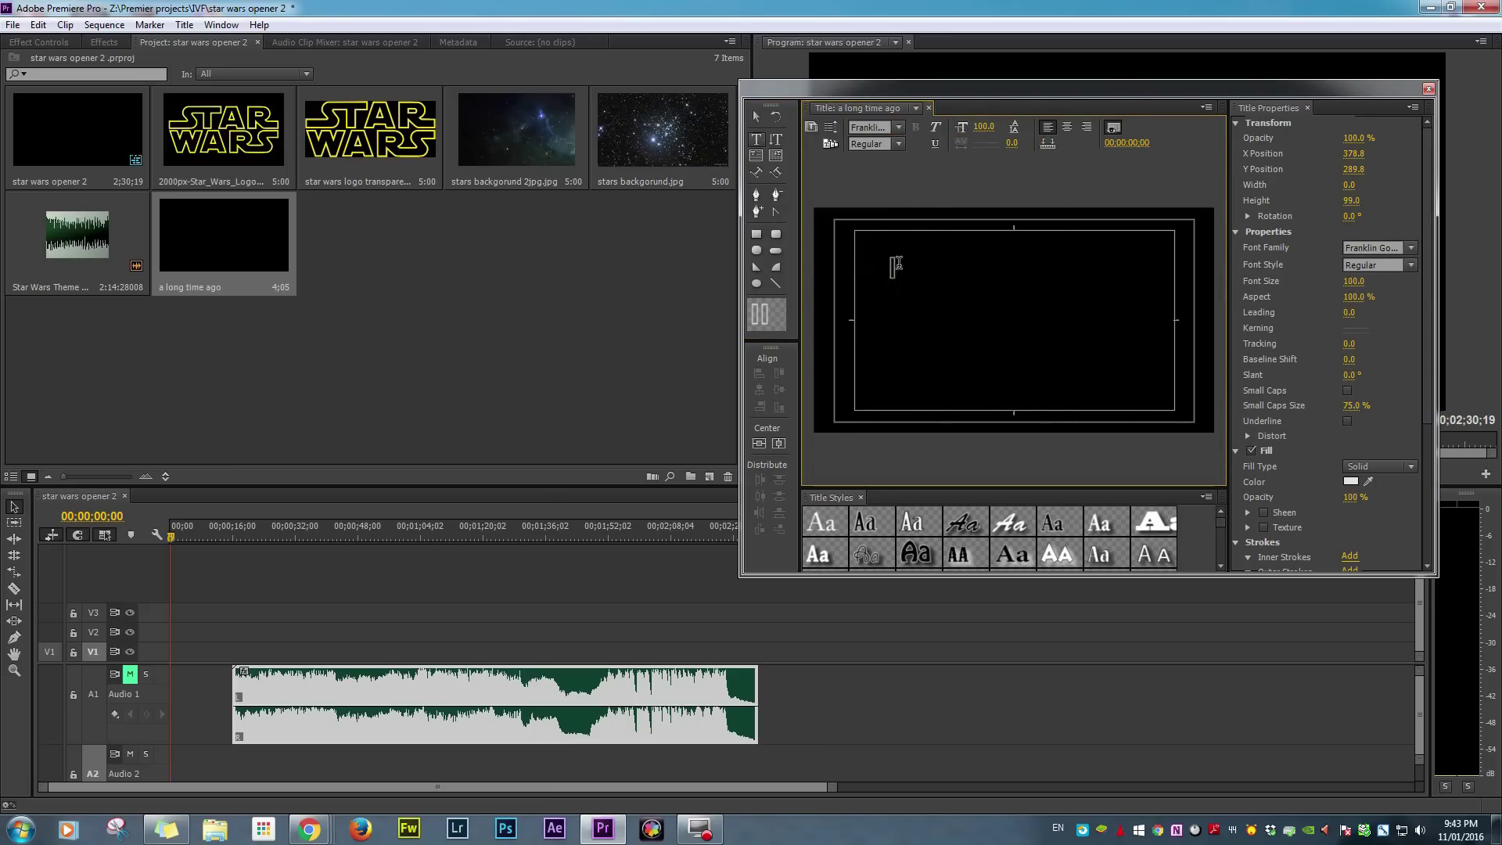
type("A long time ago in a galaxy")
key("Return")
type("far fa r")
Enlarge the title text to a block about 1372 wide and 256 high near the middle of the frame.
double_click(988, 288)
key("Escape")
left_click_drag(1161, 259, 1151, 288)
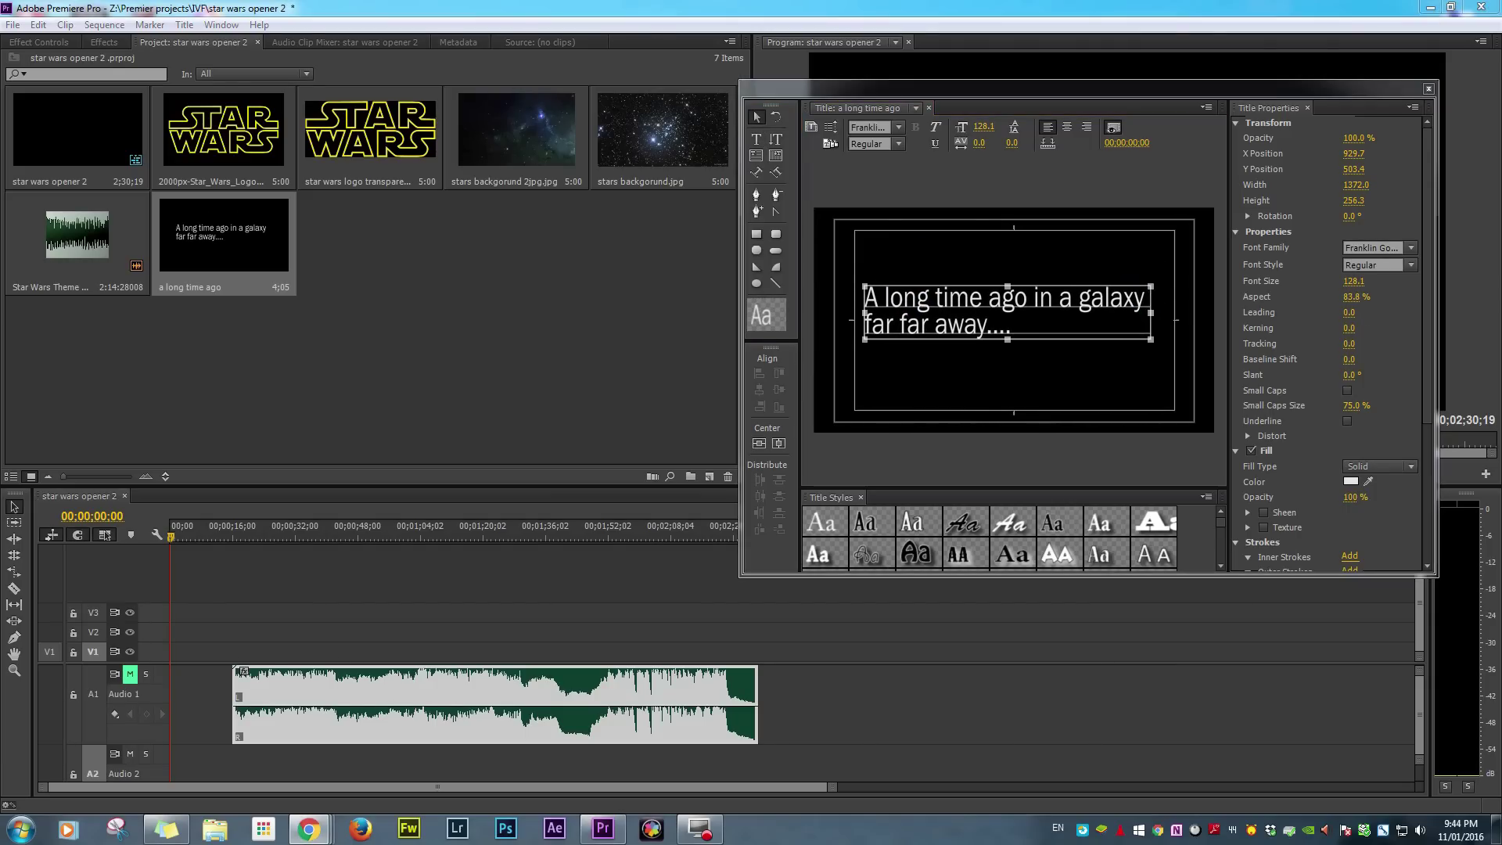
Set the title text's fill colour to red 75, green 213, blue 238.
left_click(1351, 482)
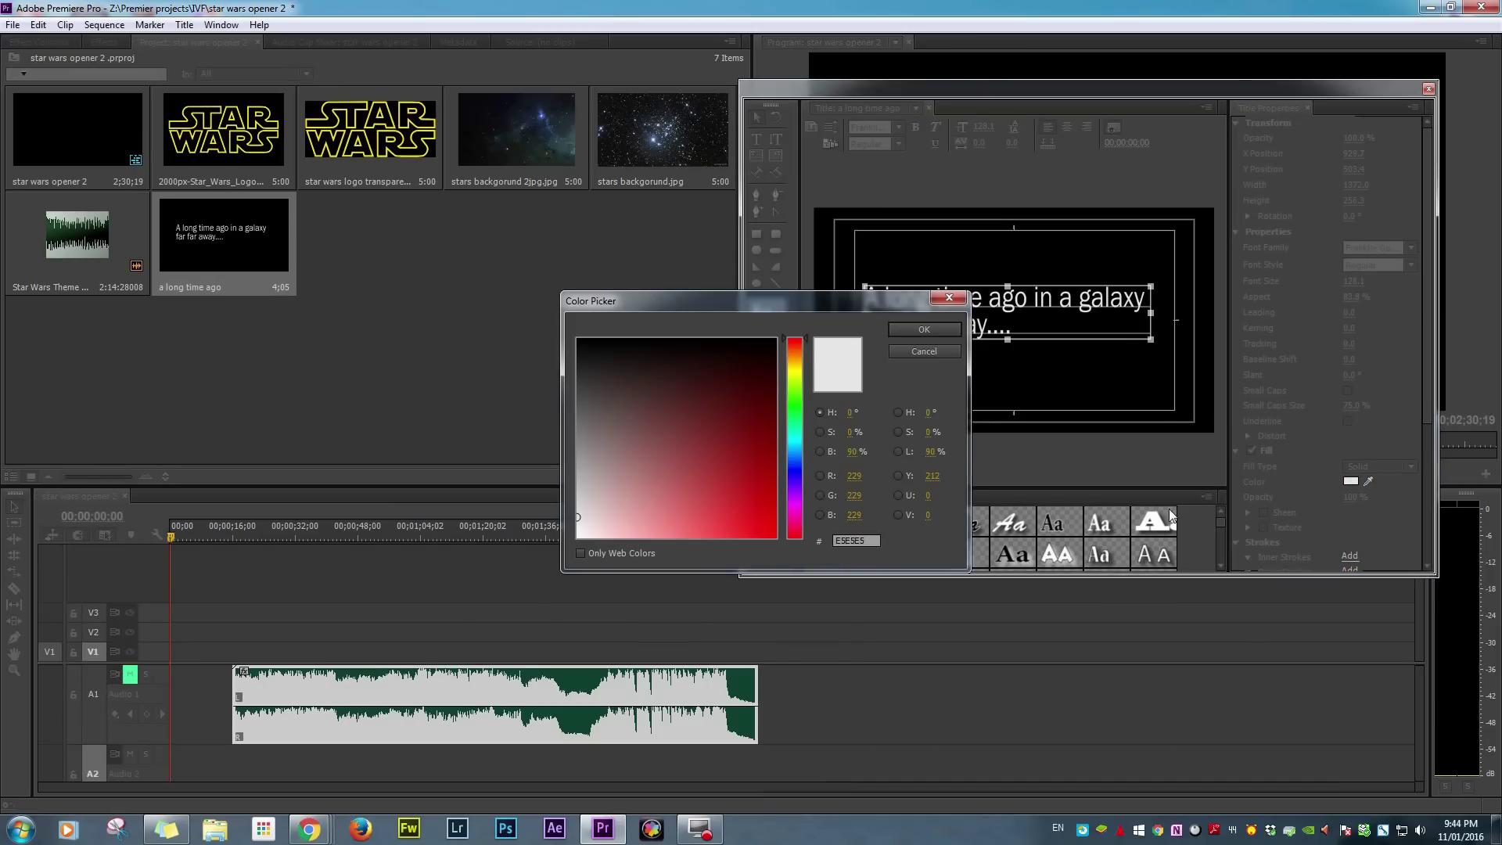
left_click(820, 476)
left_click(854, 475)
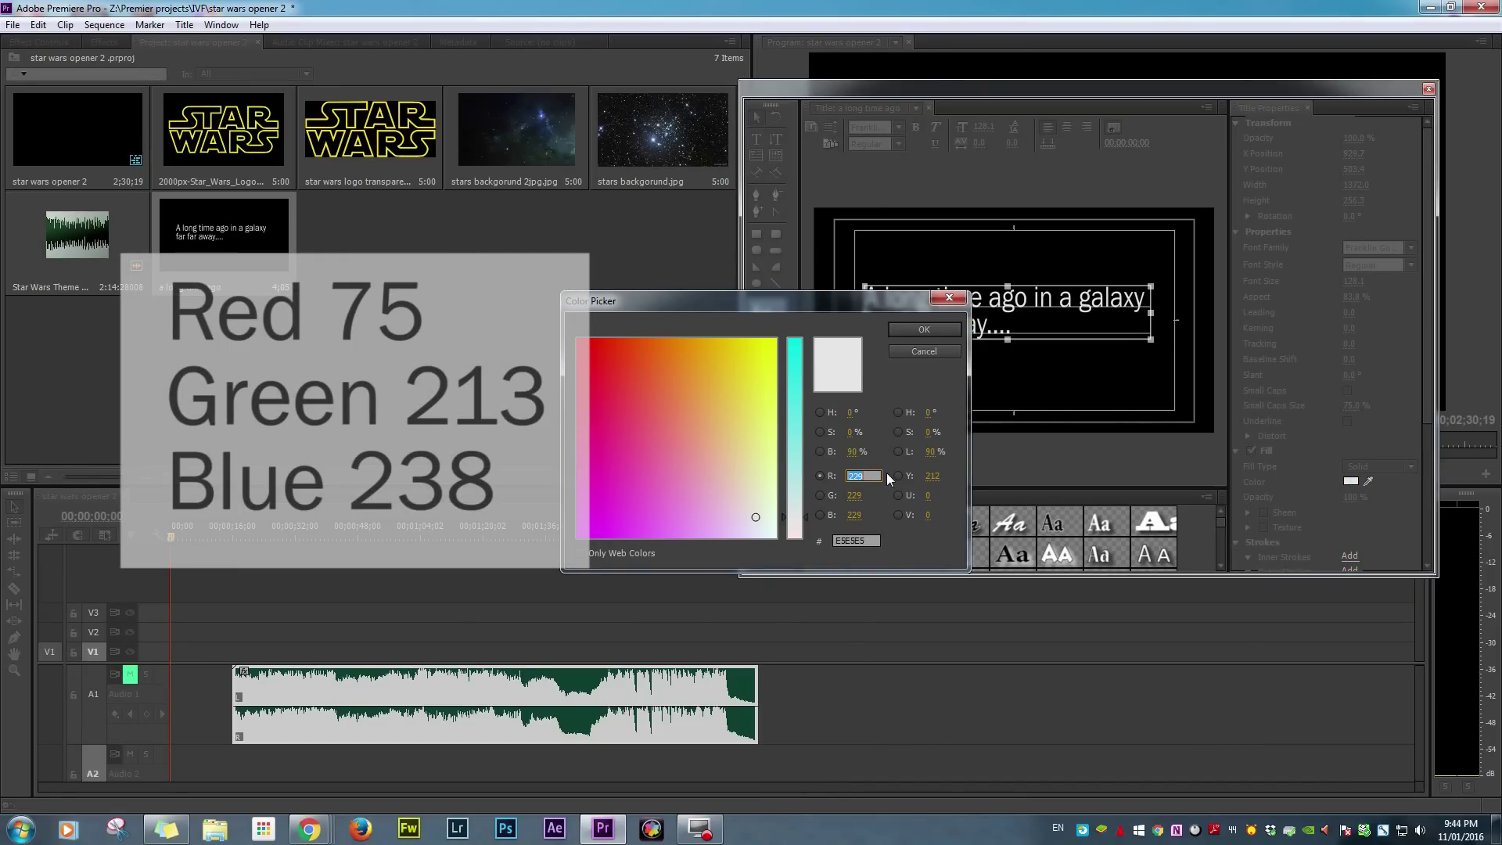
type("75")
key("Tab")
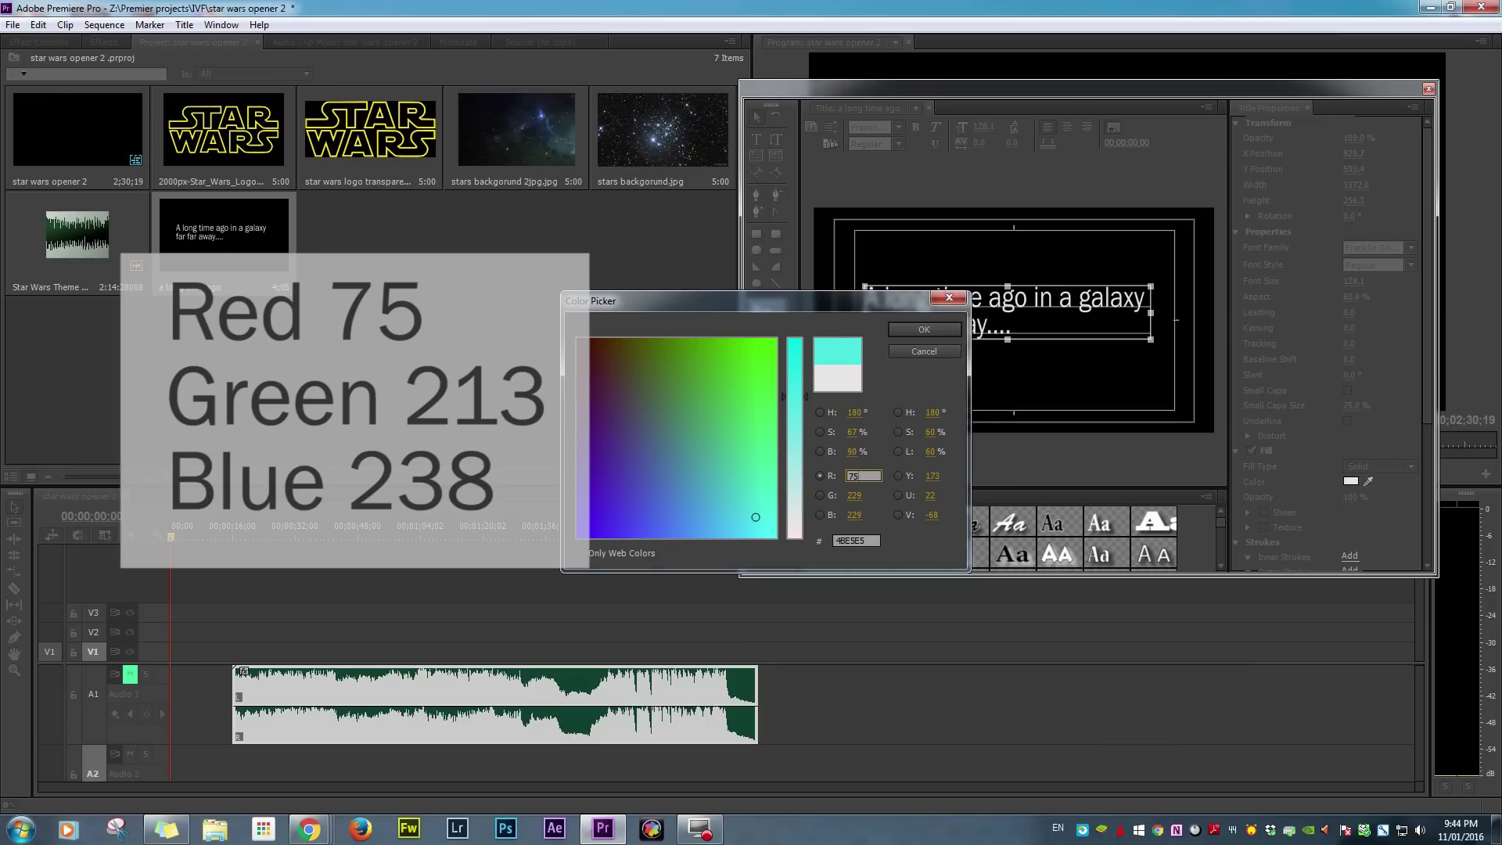
type("213")
type("238")
left_click(926, 328)
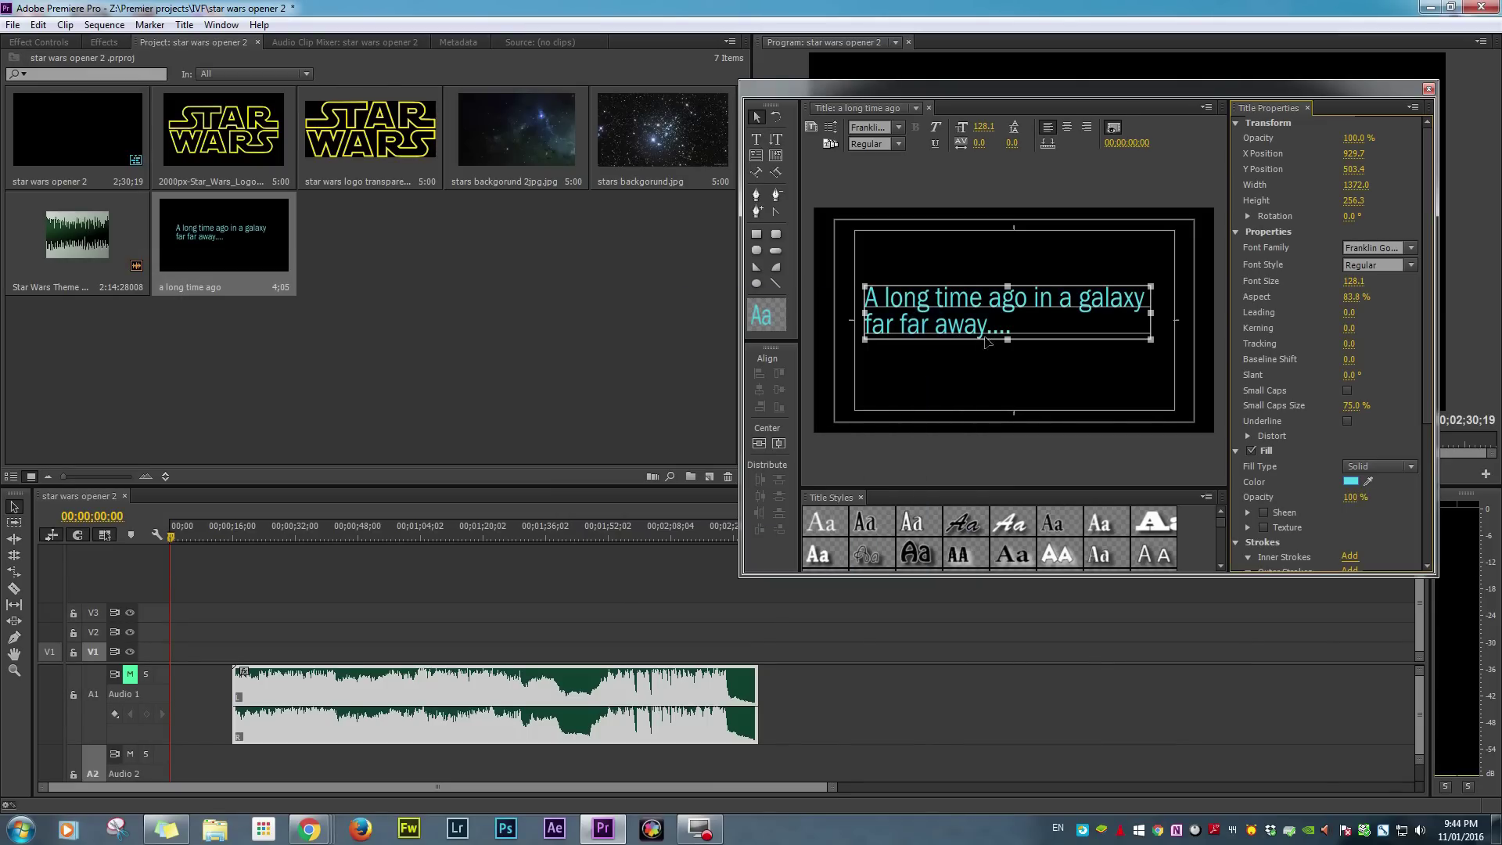
left_click(1082, 383)
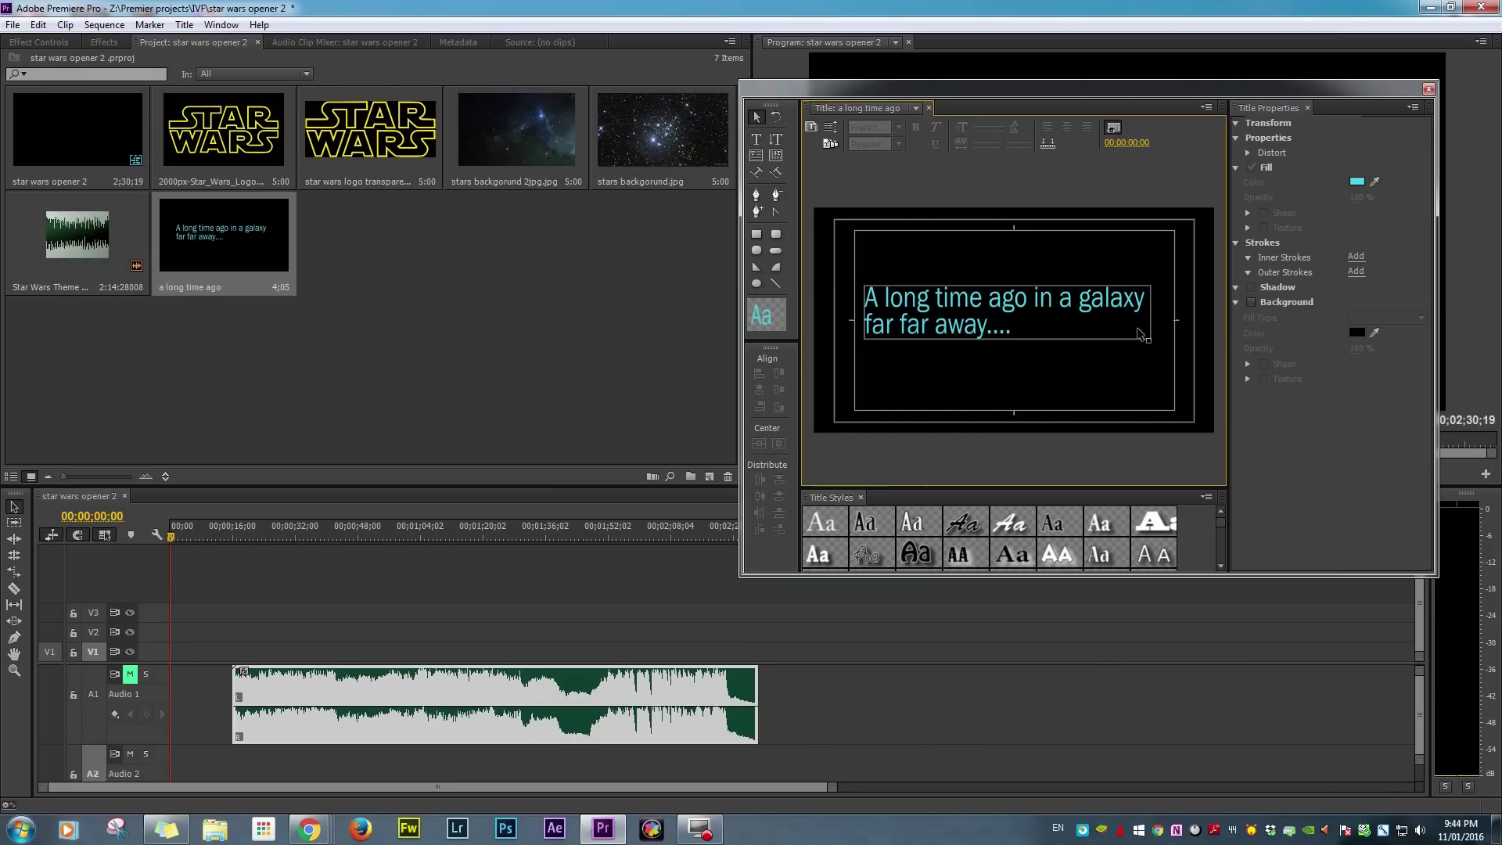
Close the title editor and place the a long time ago title at the start of track V3.
left_click(1429, 88)
left_click_drag(210, 246, 225, 620)
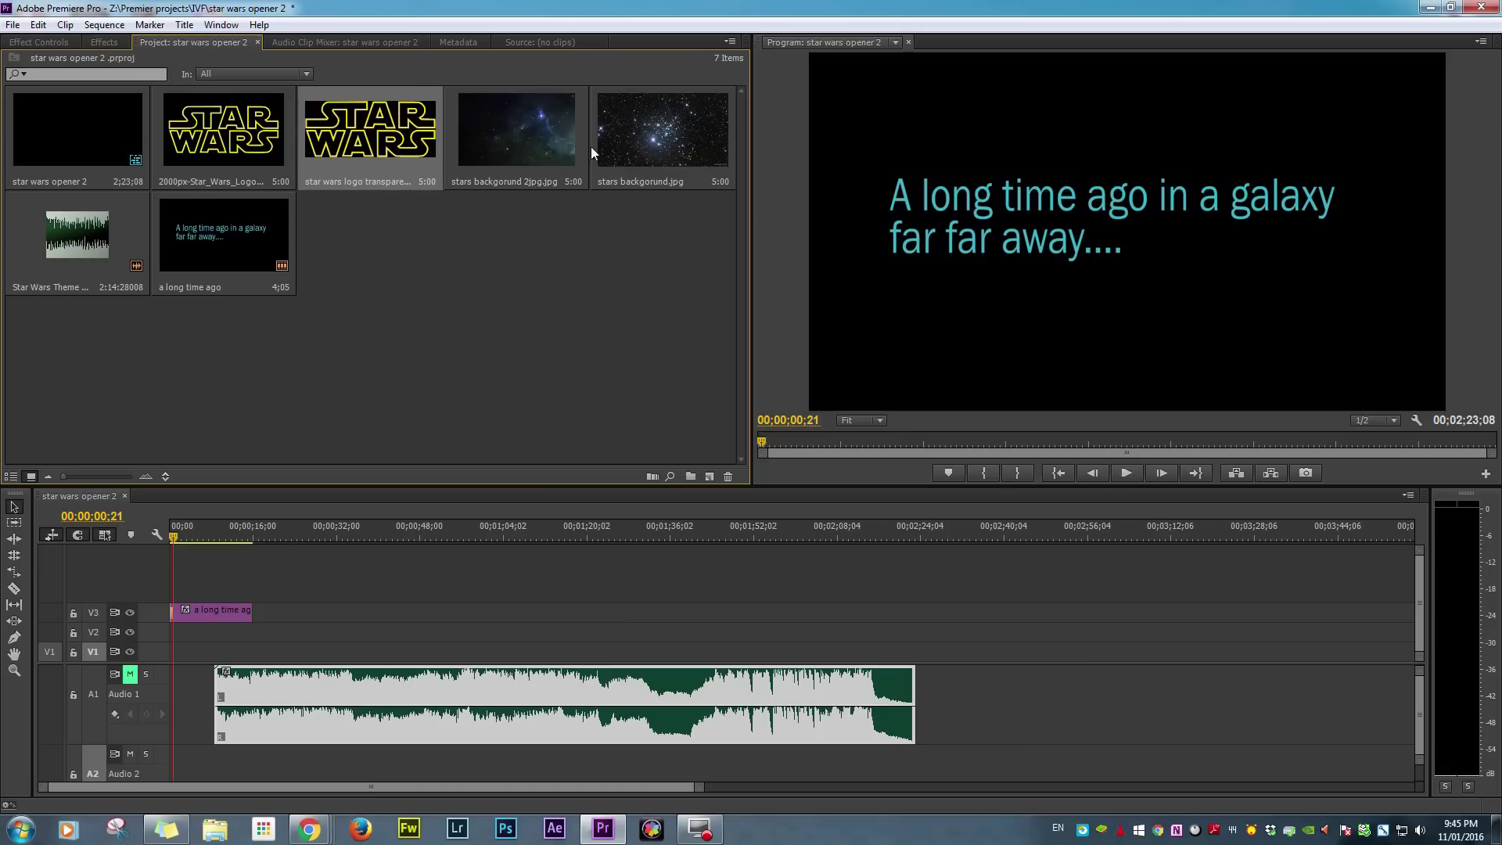
Place stars backgorund 2jpg.jpg on track V2 at about 27 seconds and move the a long time ago title down to V1.
left_click(624, 136)
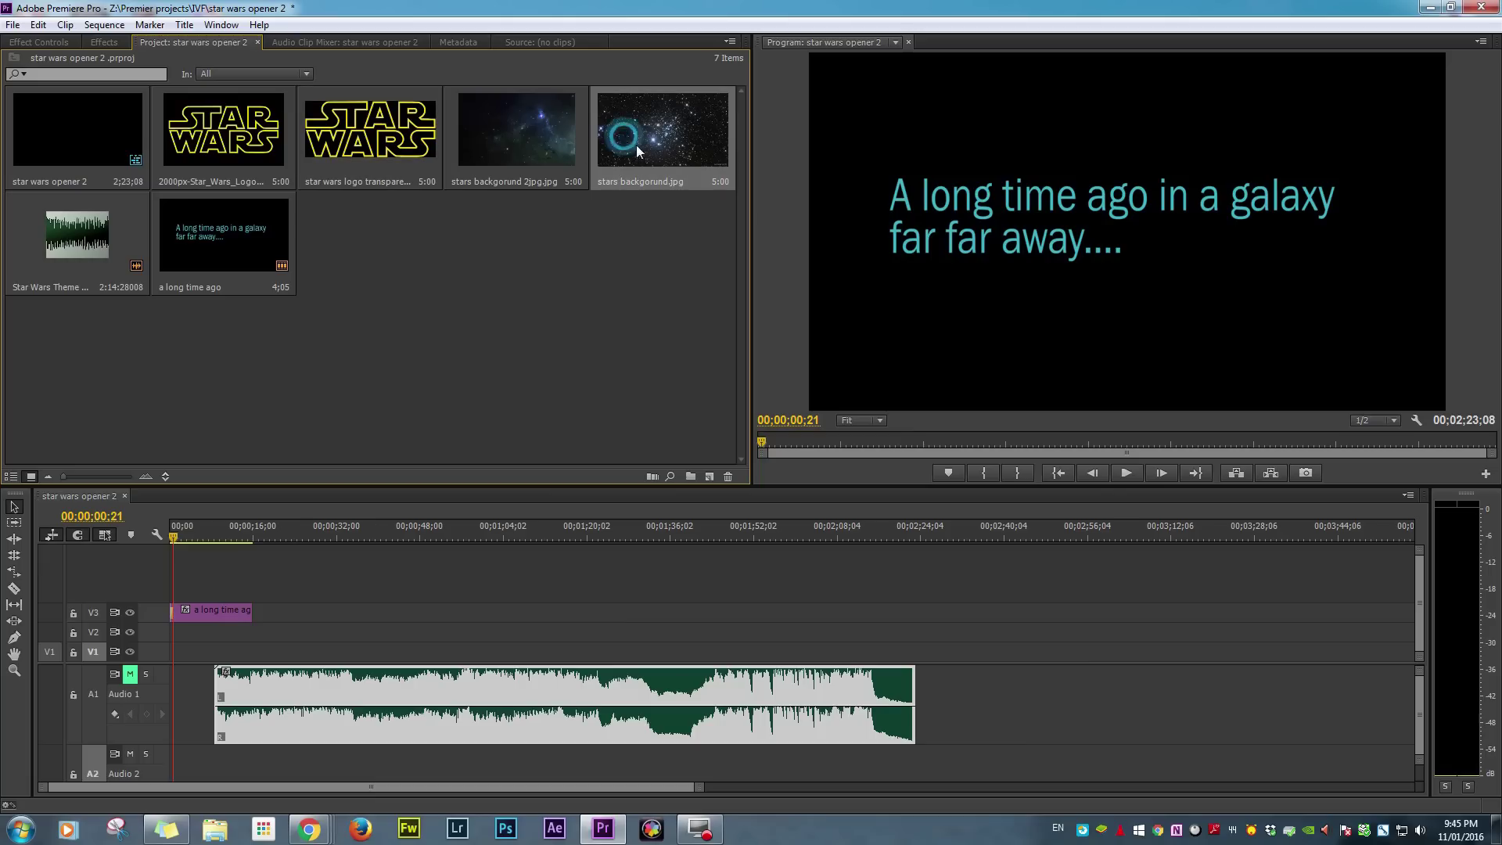
left_click(533, 133)
left_click_drag(520, 145, 328, 632)
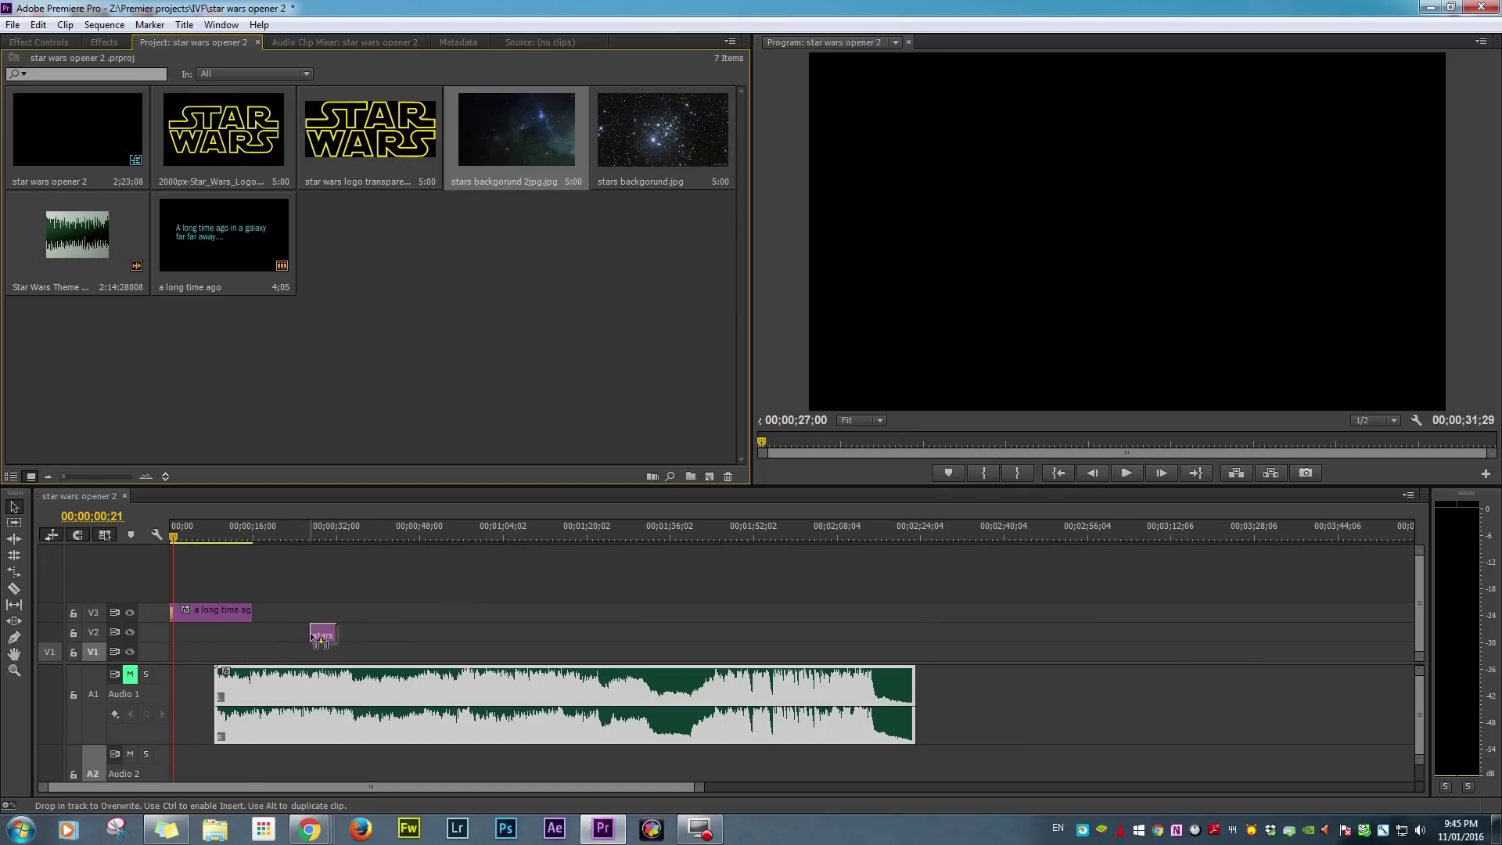
left_click_drag(207, 615, 211, 652)
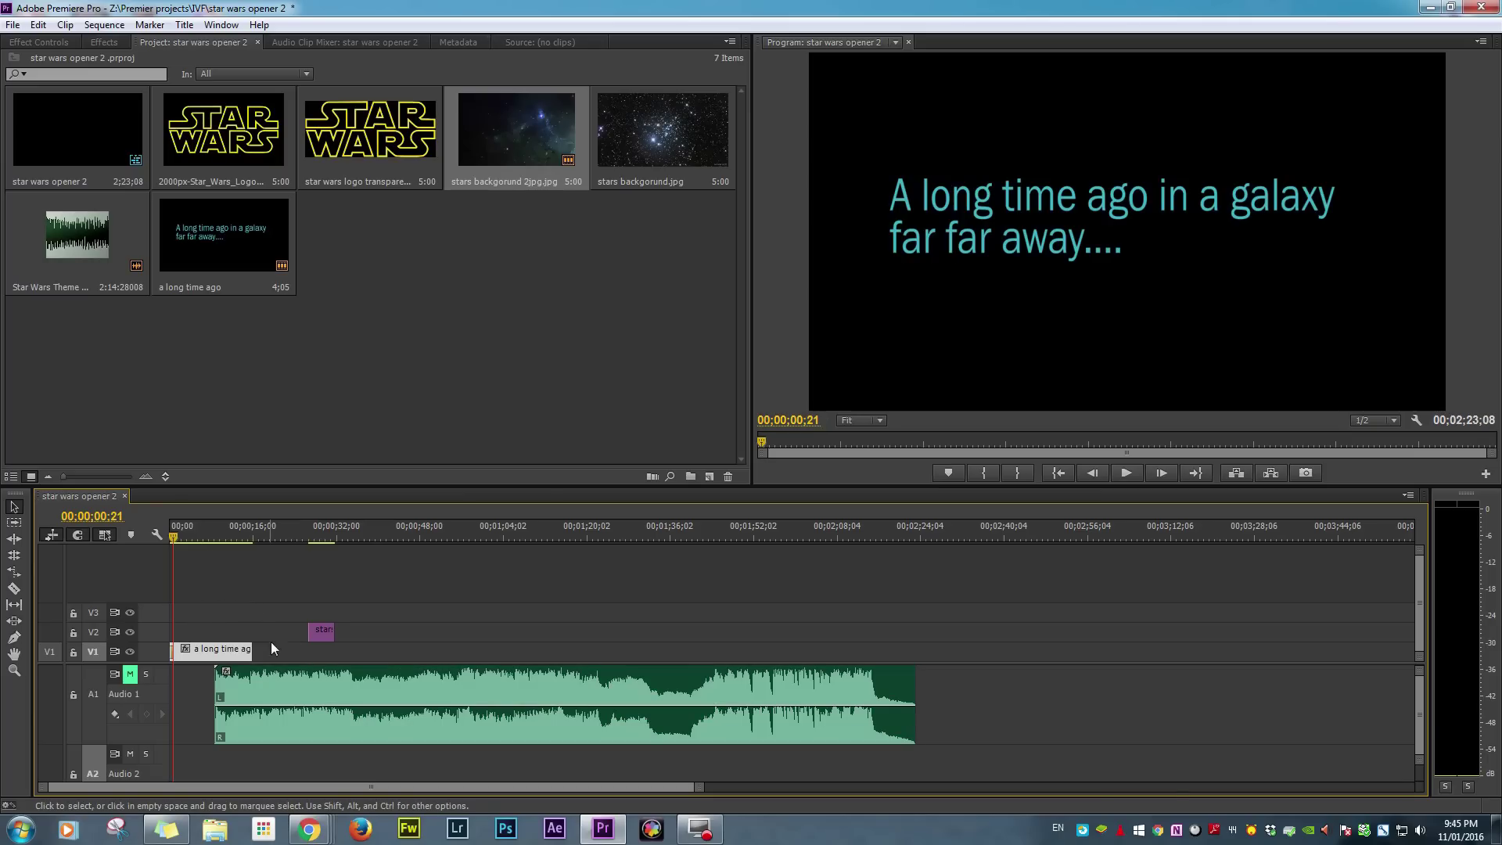
Extend the stars background clip on V2 to the end of the music, starting it at about 15 seconds.
left_click_drag(319, 640, 915, 640)
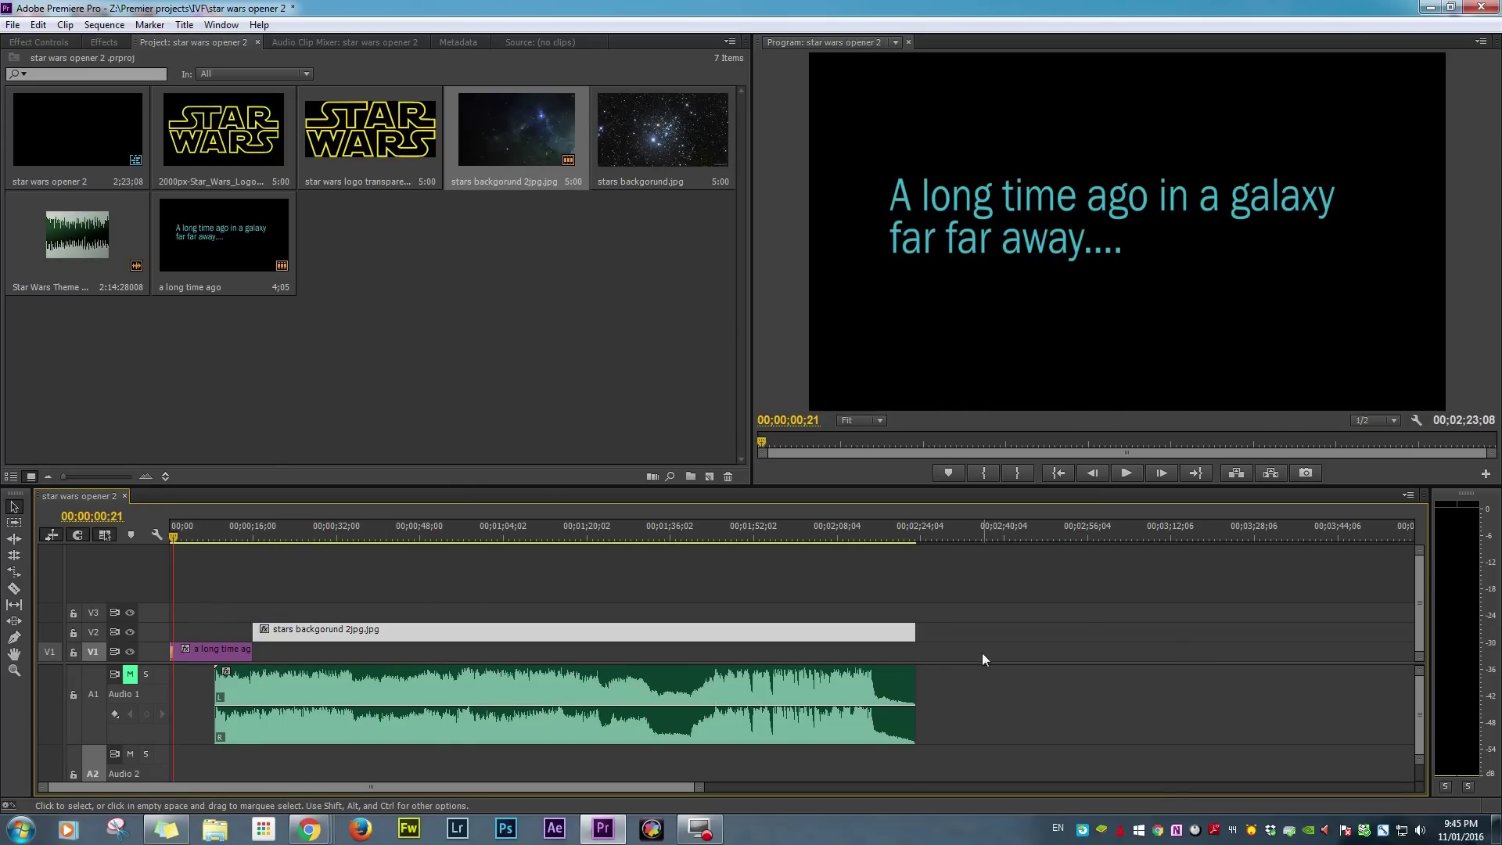
left_click_drag(174, 535, 232, 540)
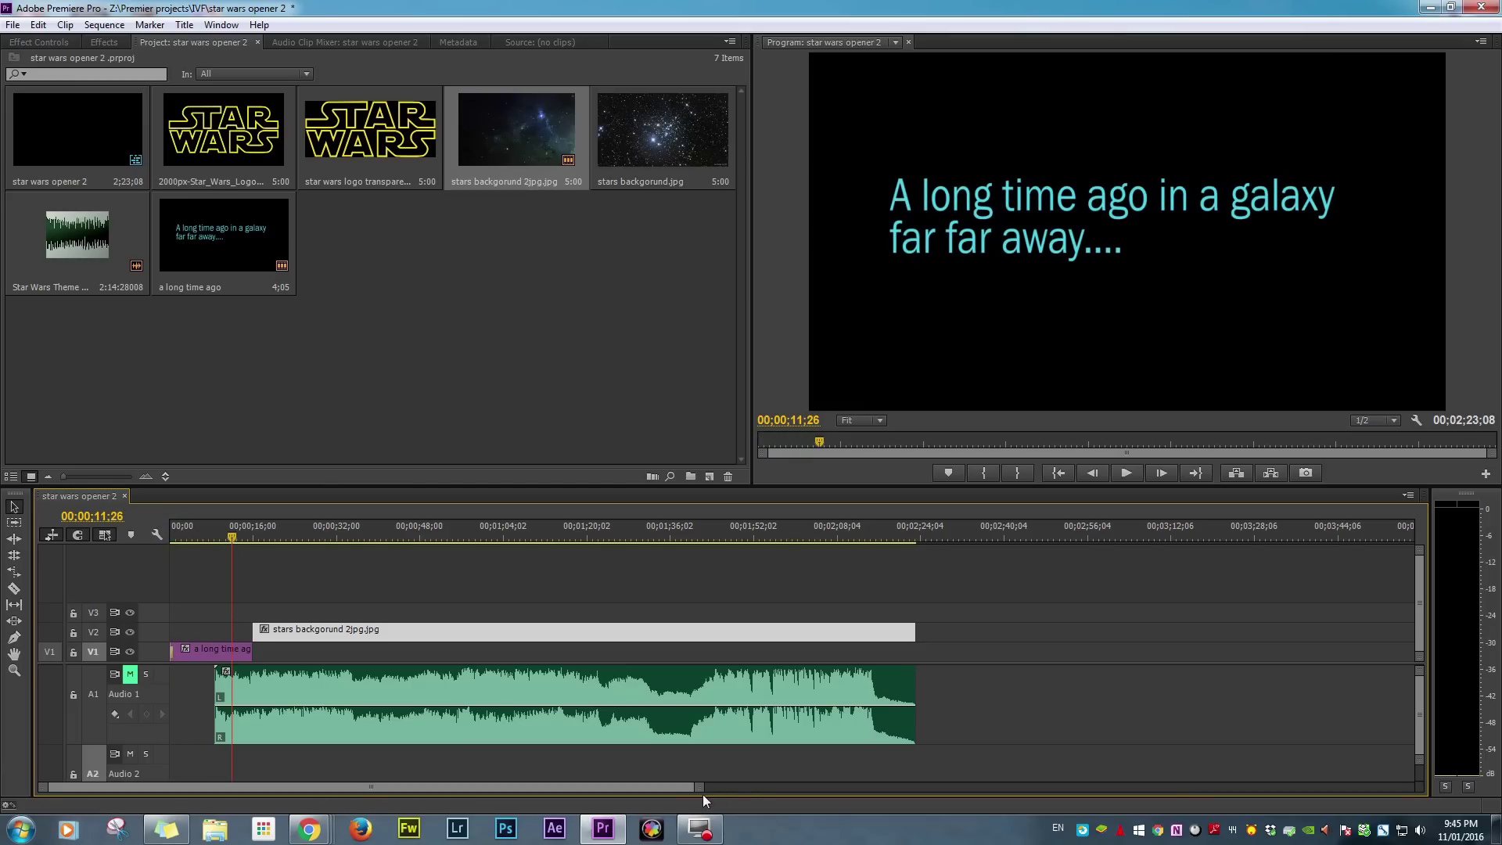
left_click_drag(697, 790, 512, 787)
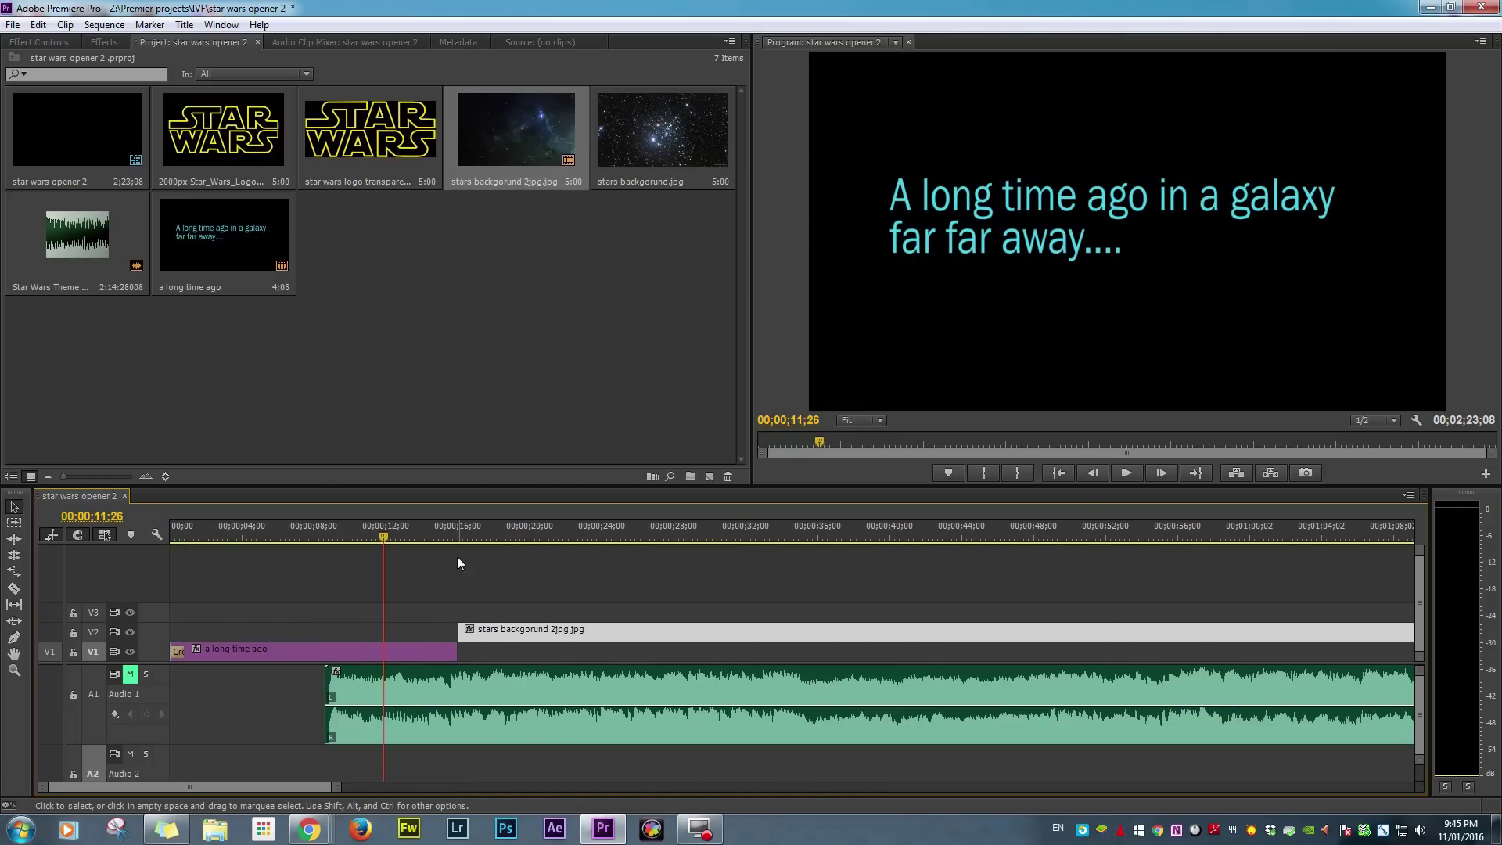
left_click_drag(389, 535, 450, 540)
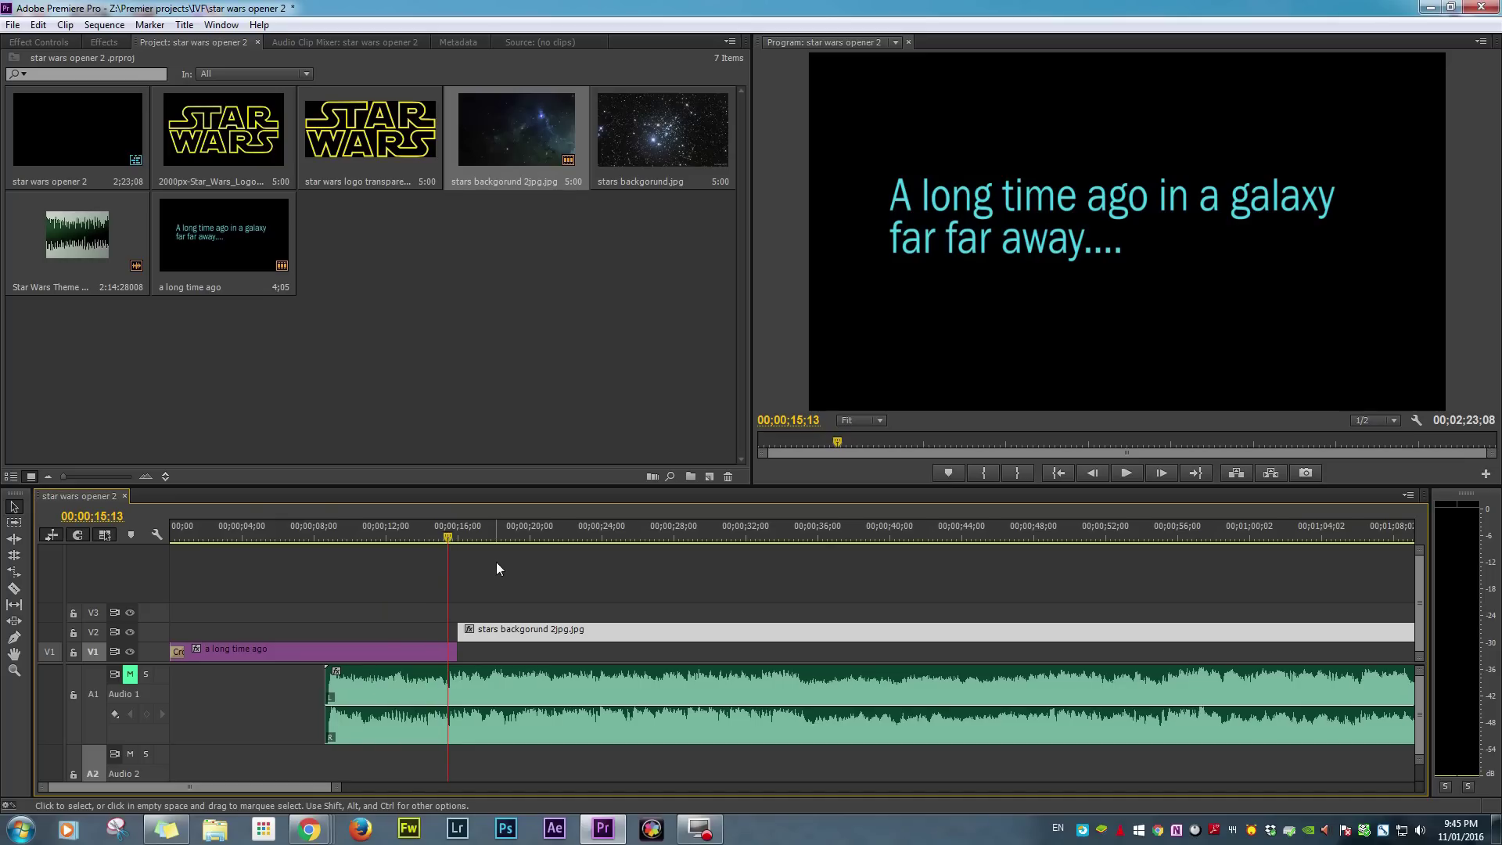
left_click_drag(492, 634, 492, 631)
Place the transparent Star Wars logo on V3 at the start of the music and extend the stars background back to that point.
left_click_drag(355, 164, 327, 615)
left_click_drag(444, 539, 306, 539)
key("space")
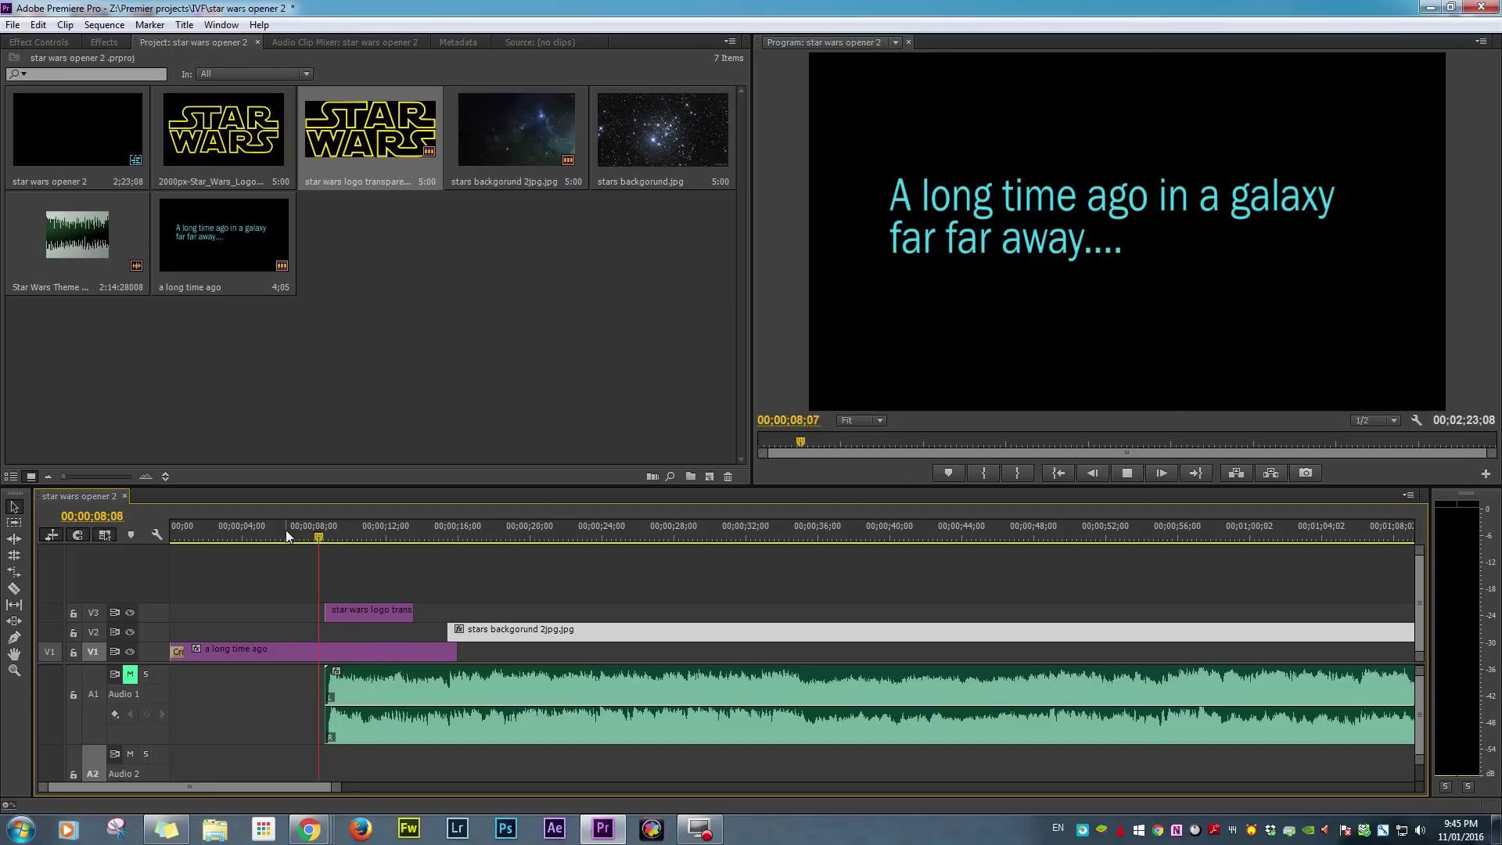
key("space")
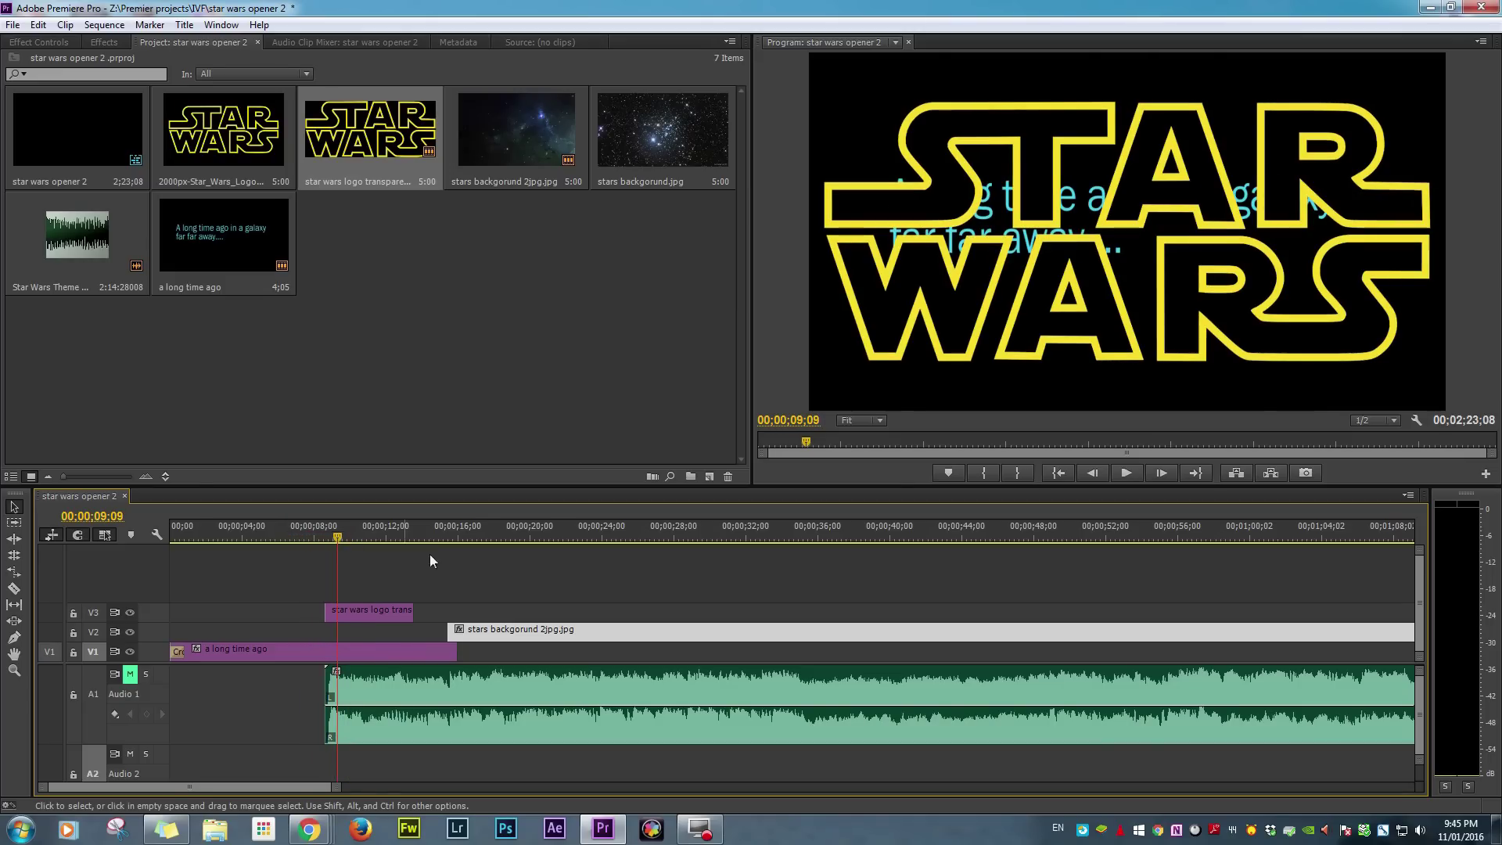
left_click_drag(552, 632, 430, 631)
left_click(373, 612)
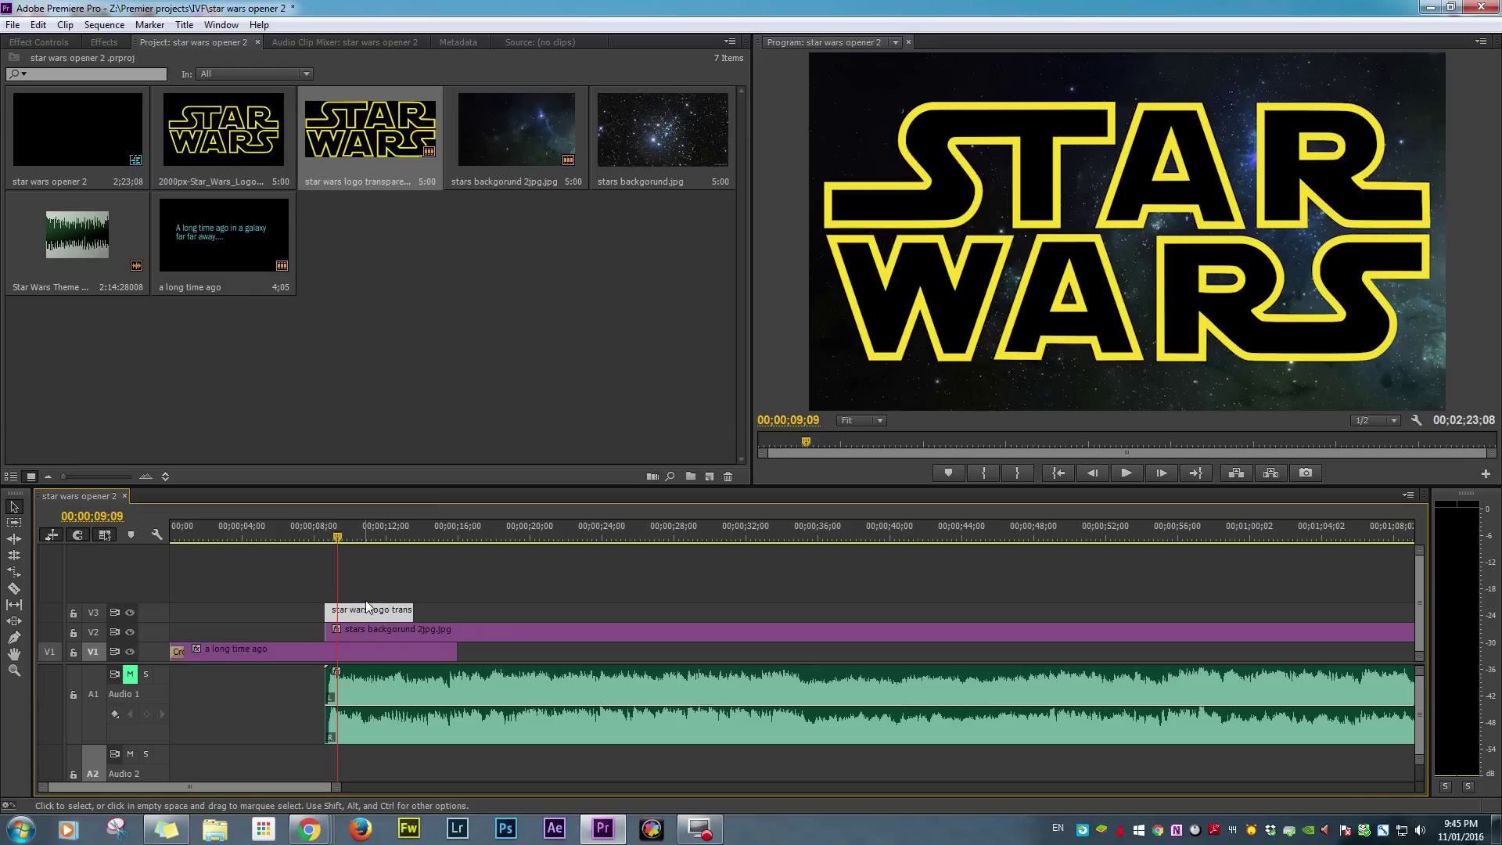
Add Scale keyframes at the beginning and end of the logo clip on V3.
left_click_drag(336, 537, 330, 540)
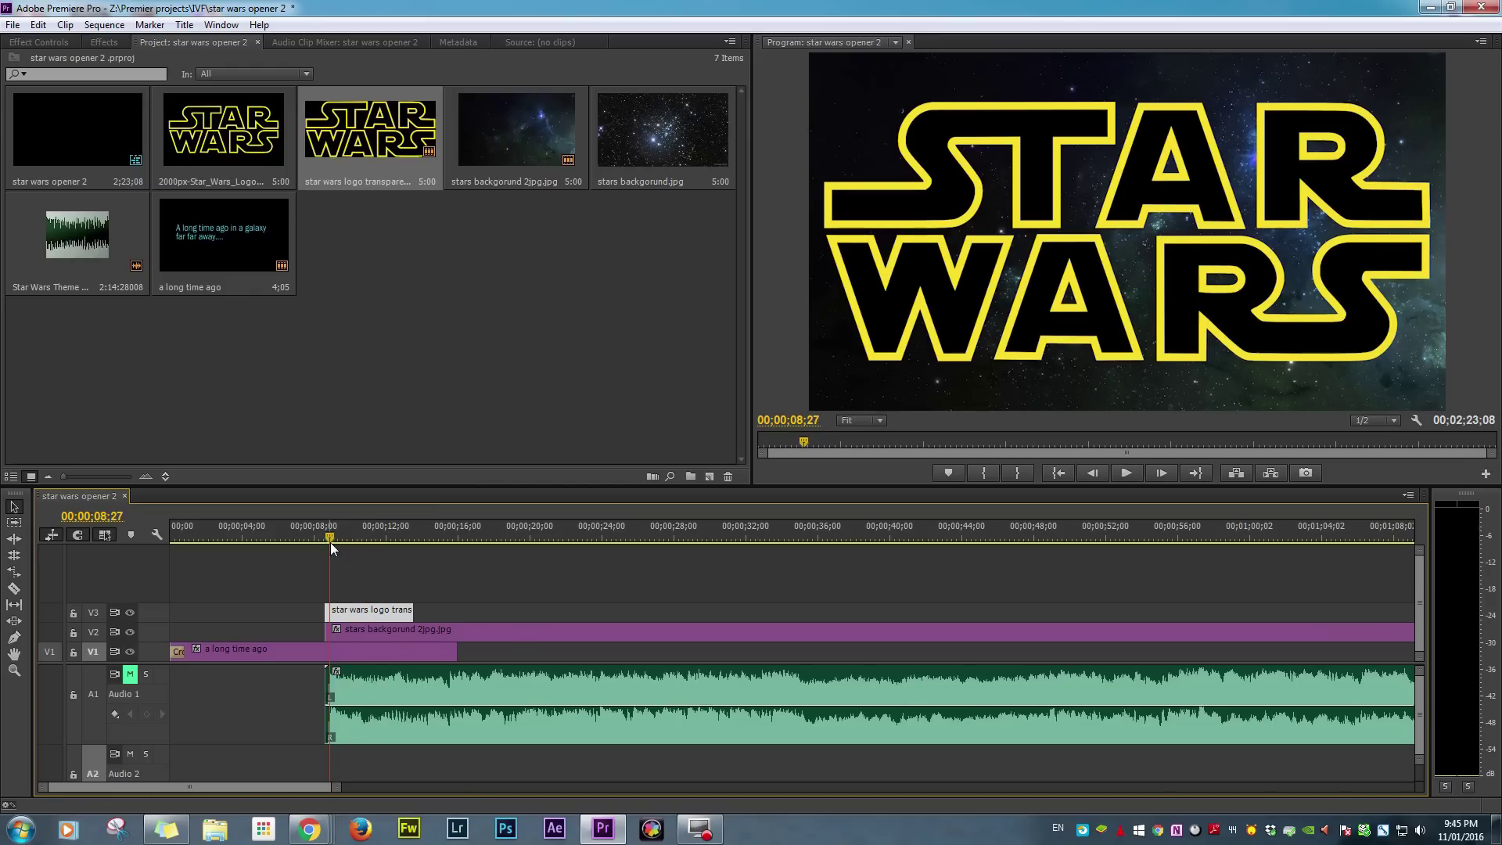
double_click(357, 615)
left_click(221, 24)
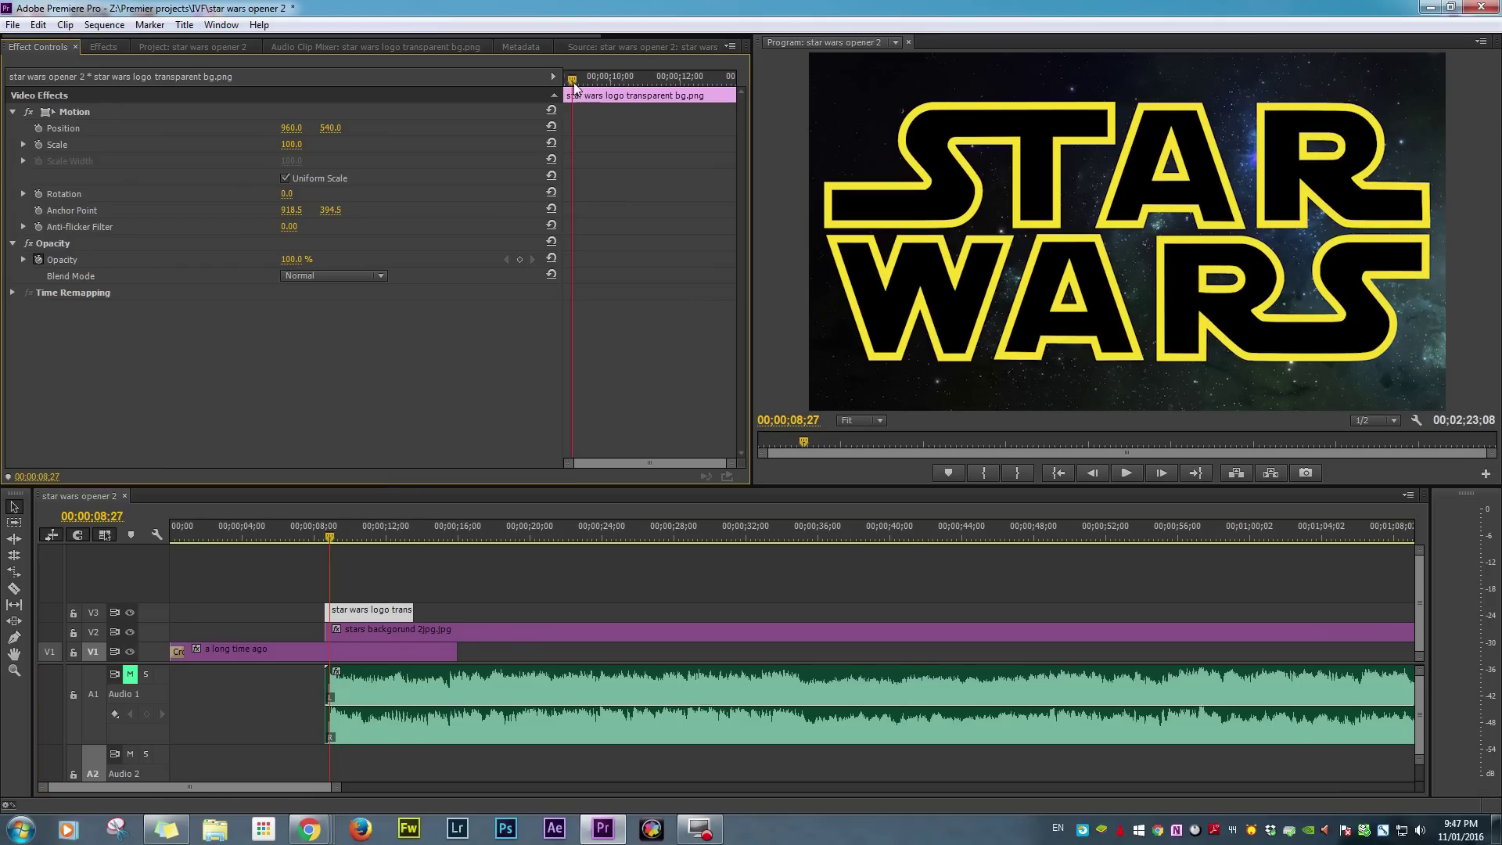
left_click_drag(574, 88, 567, 87)
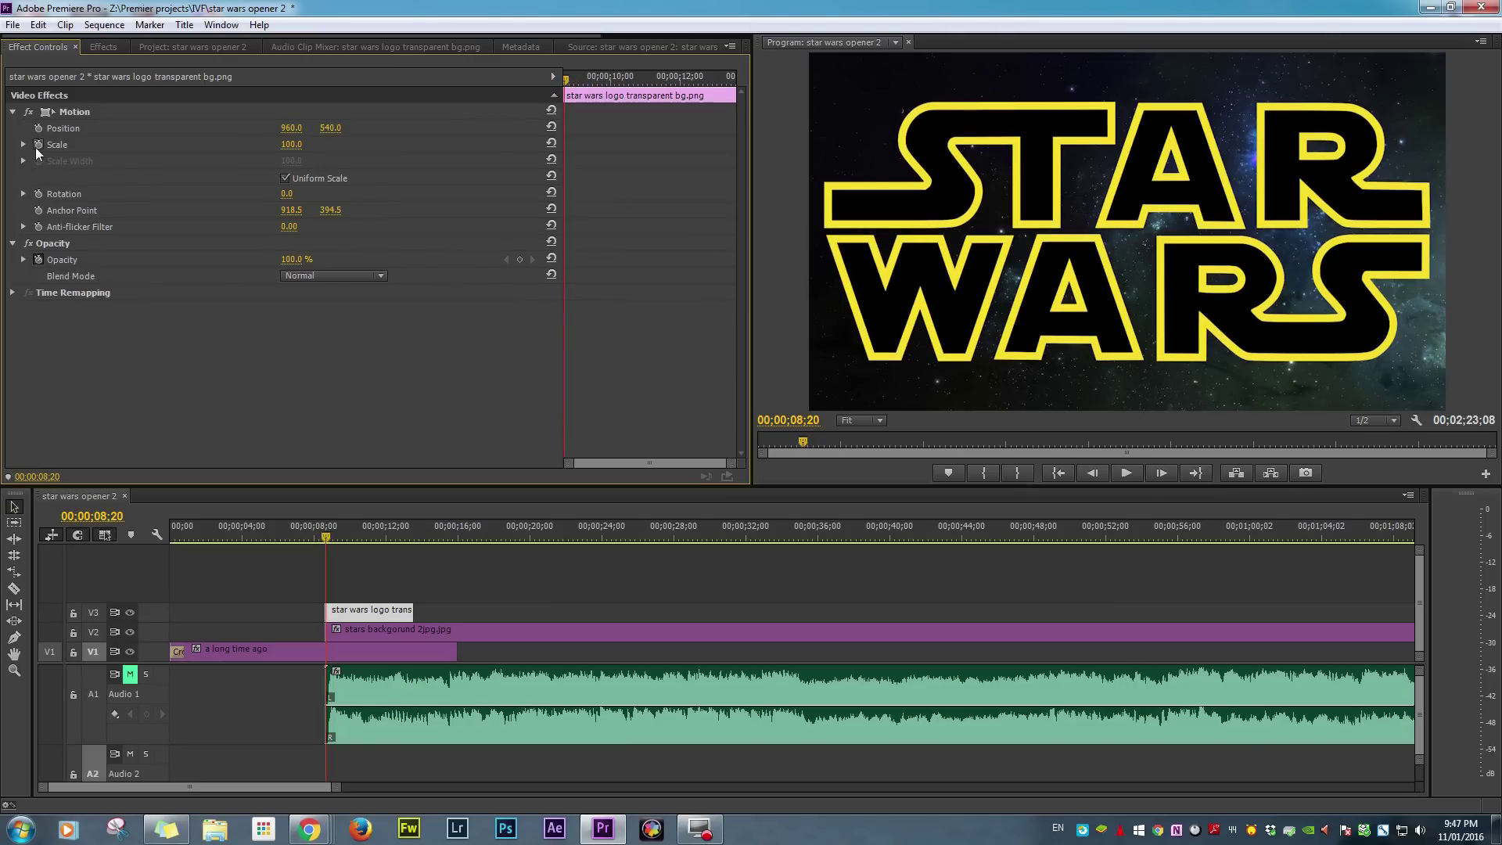
left_click(38, 145)
left_click_drag(568, 88, 737, 79)
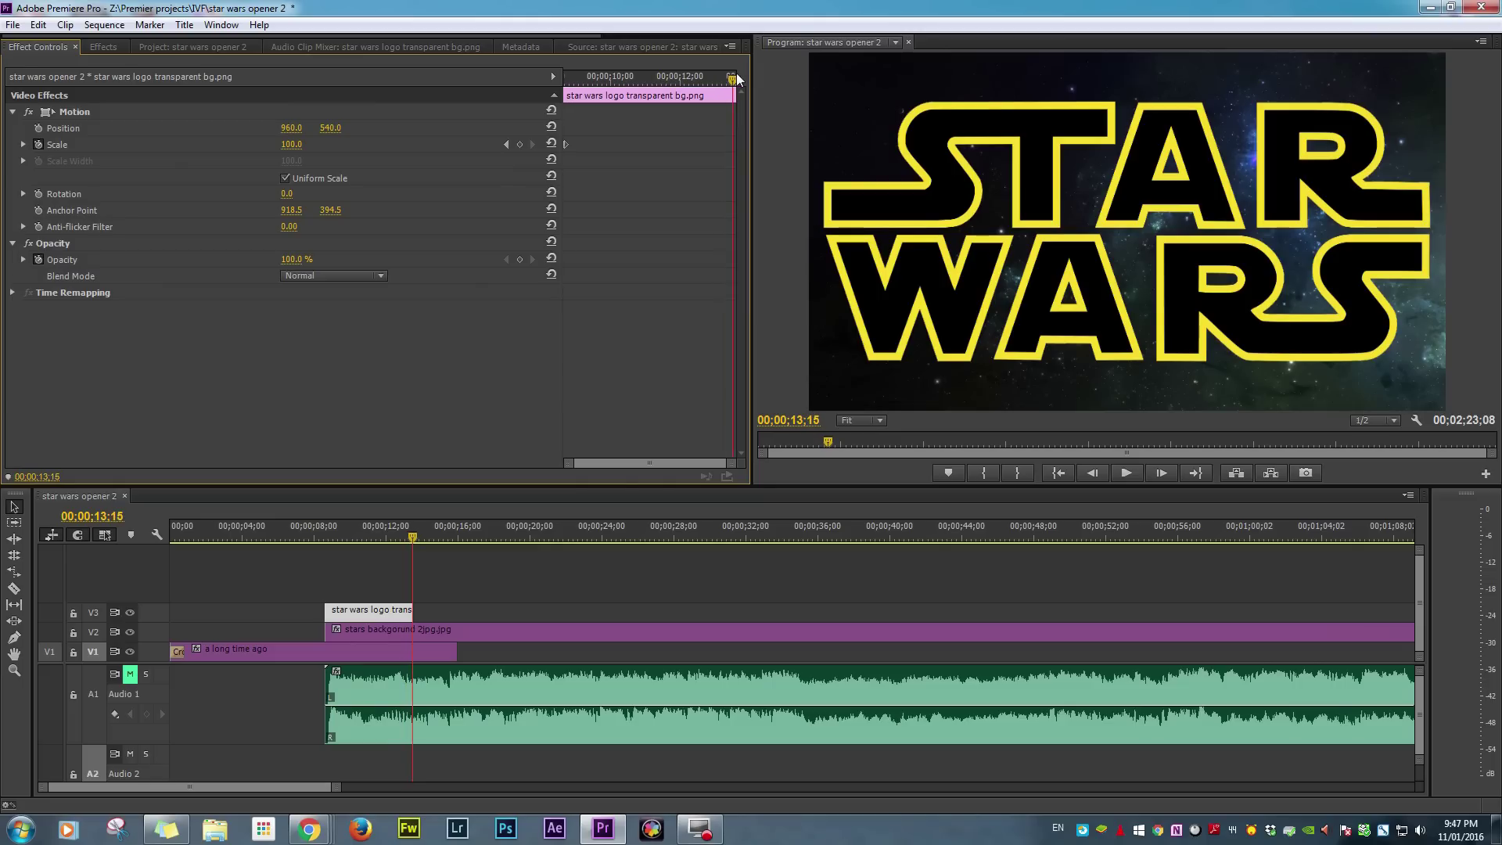
left_click(506, 145)
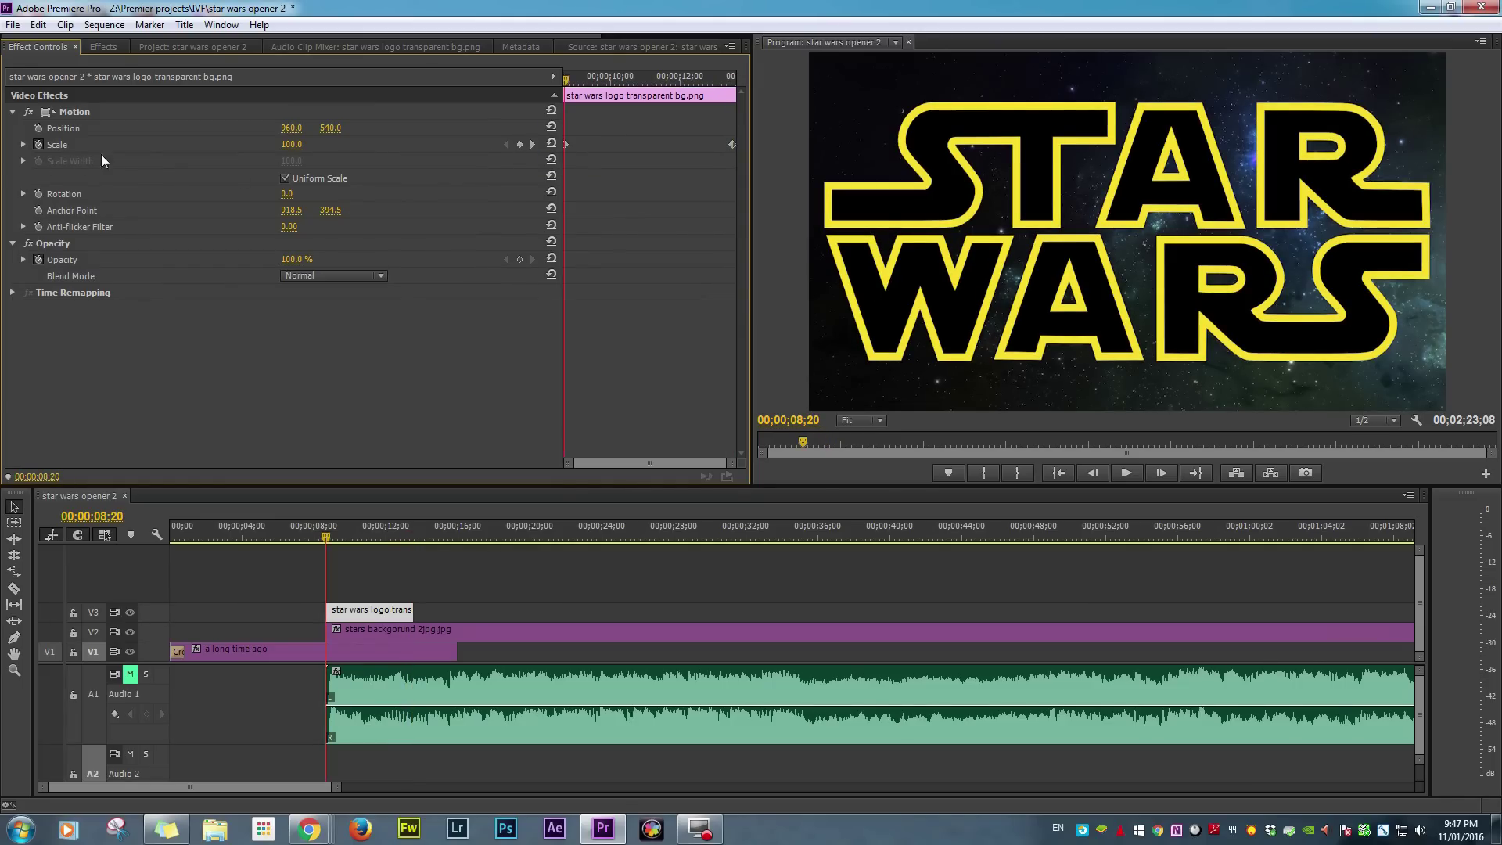
Set the logo's Scale to 600 at the first keyframe and 0 at the last, and play the animation back.
left_click(296, 145)
left_click_drag(289, 144, 471, 207)
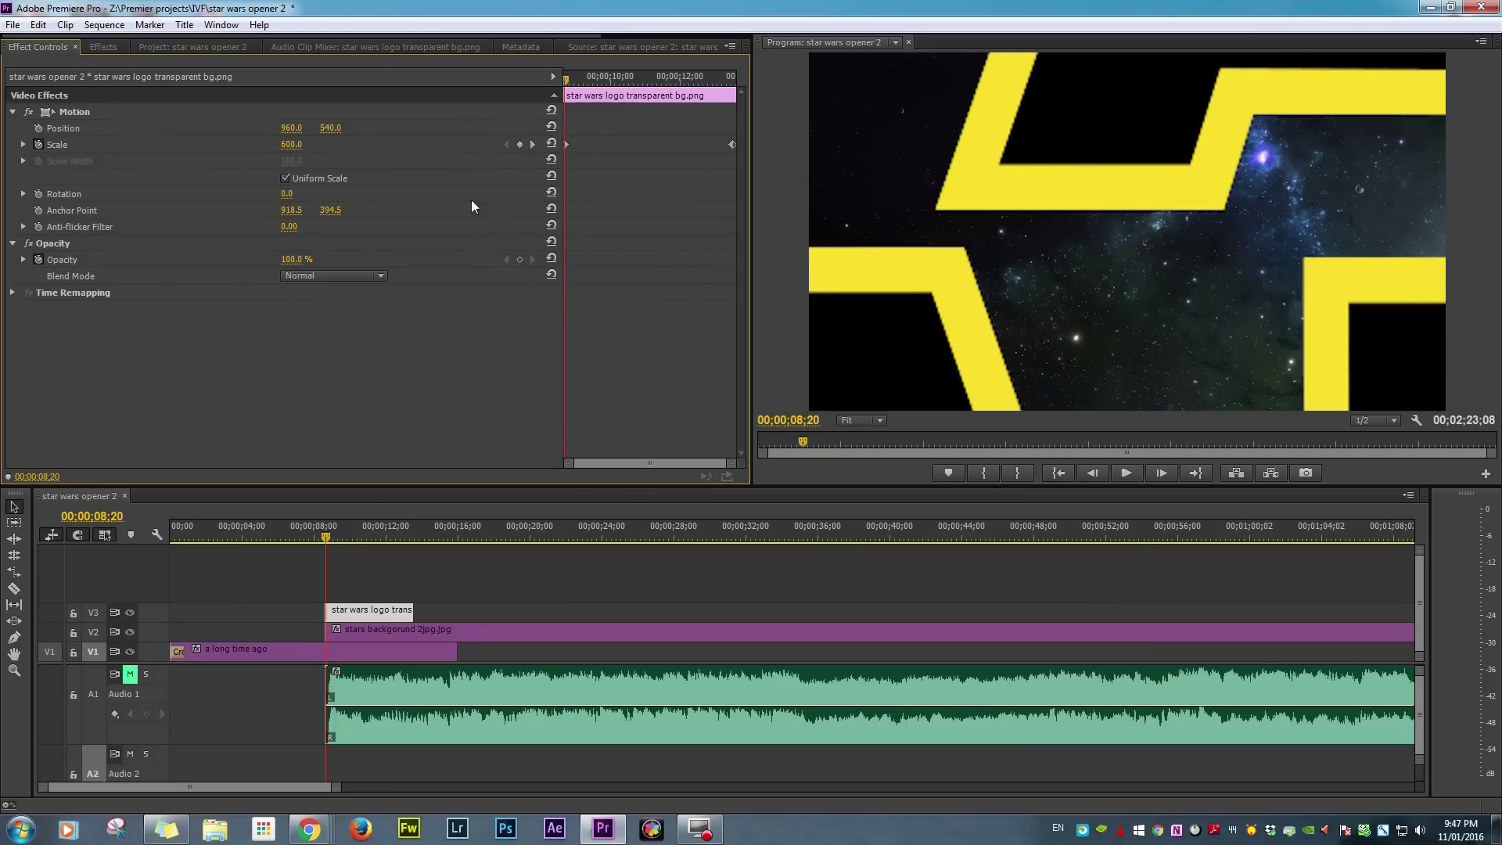
left_click(533, 144)
left_click(292, 144)
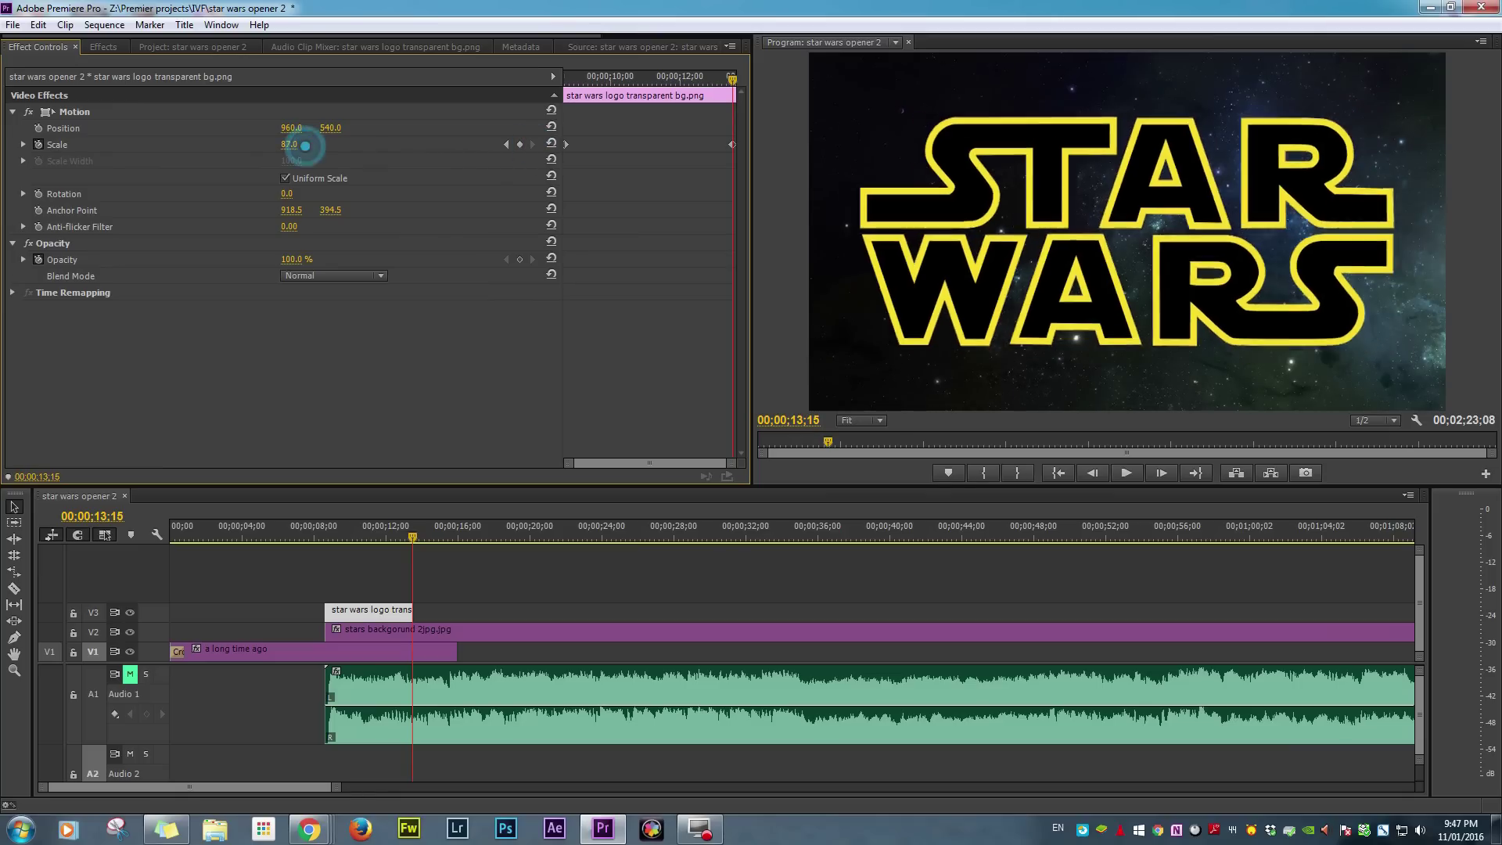
type("0")
key("Return")
left_click_drag(731, 78, 545, 83)
key("space")
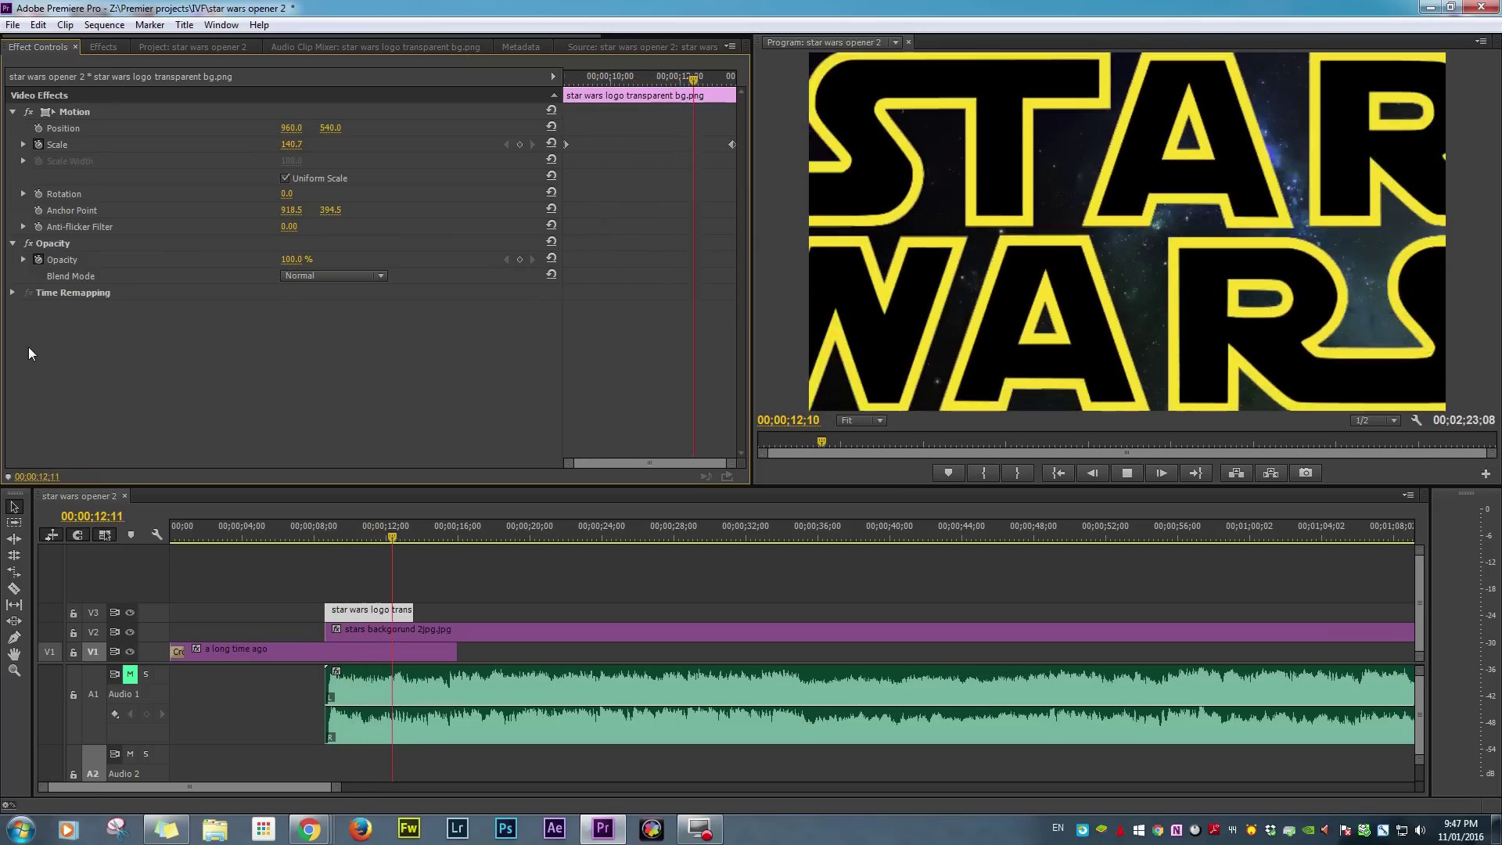
key("space")
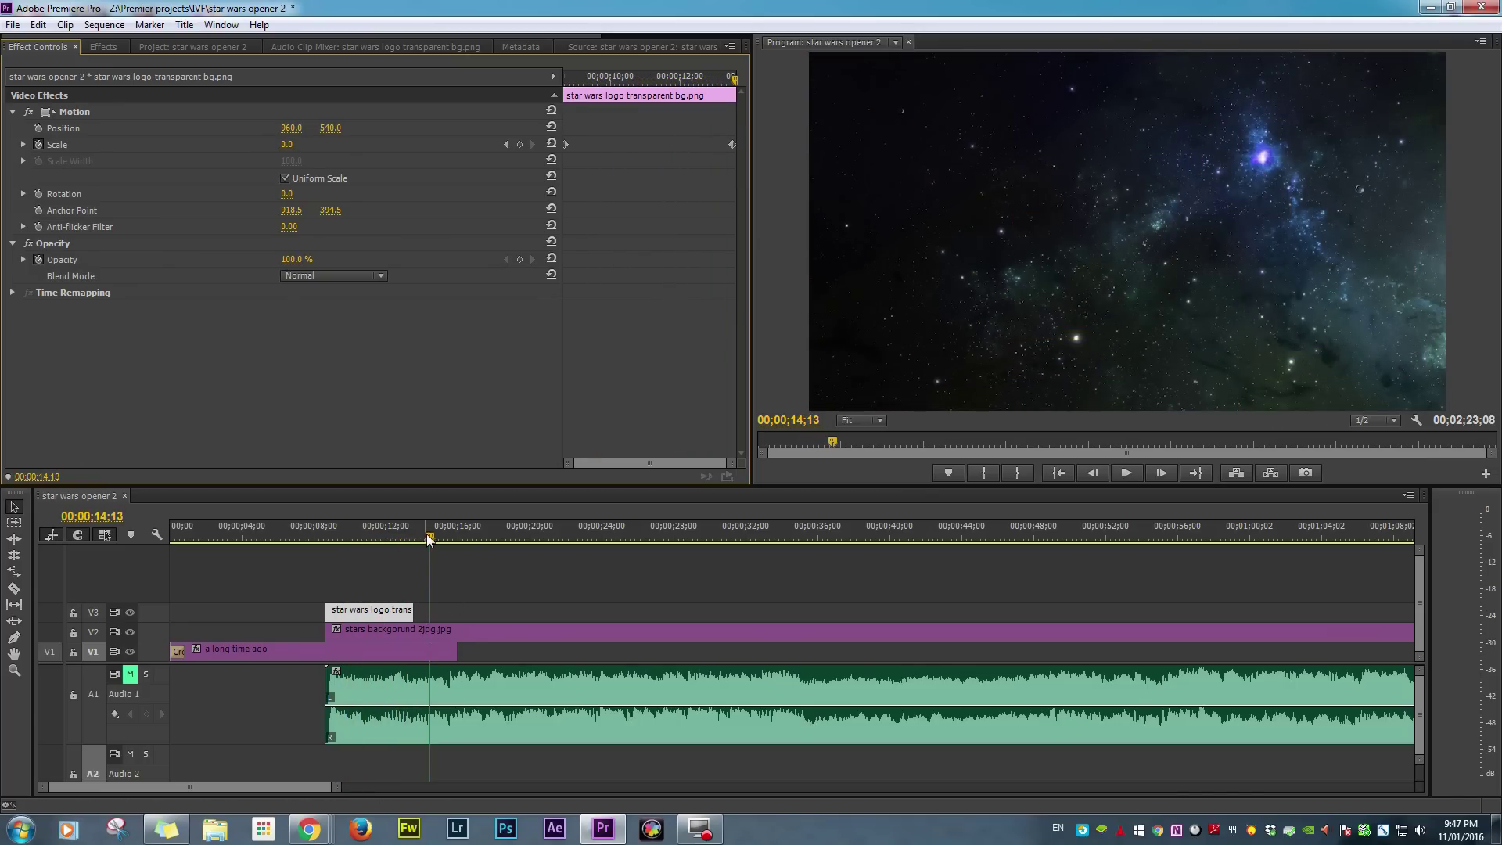
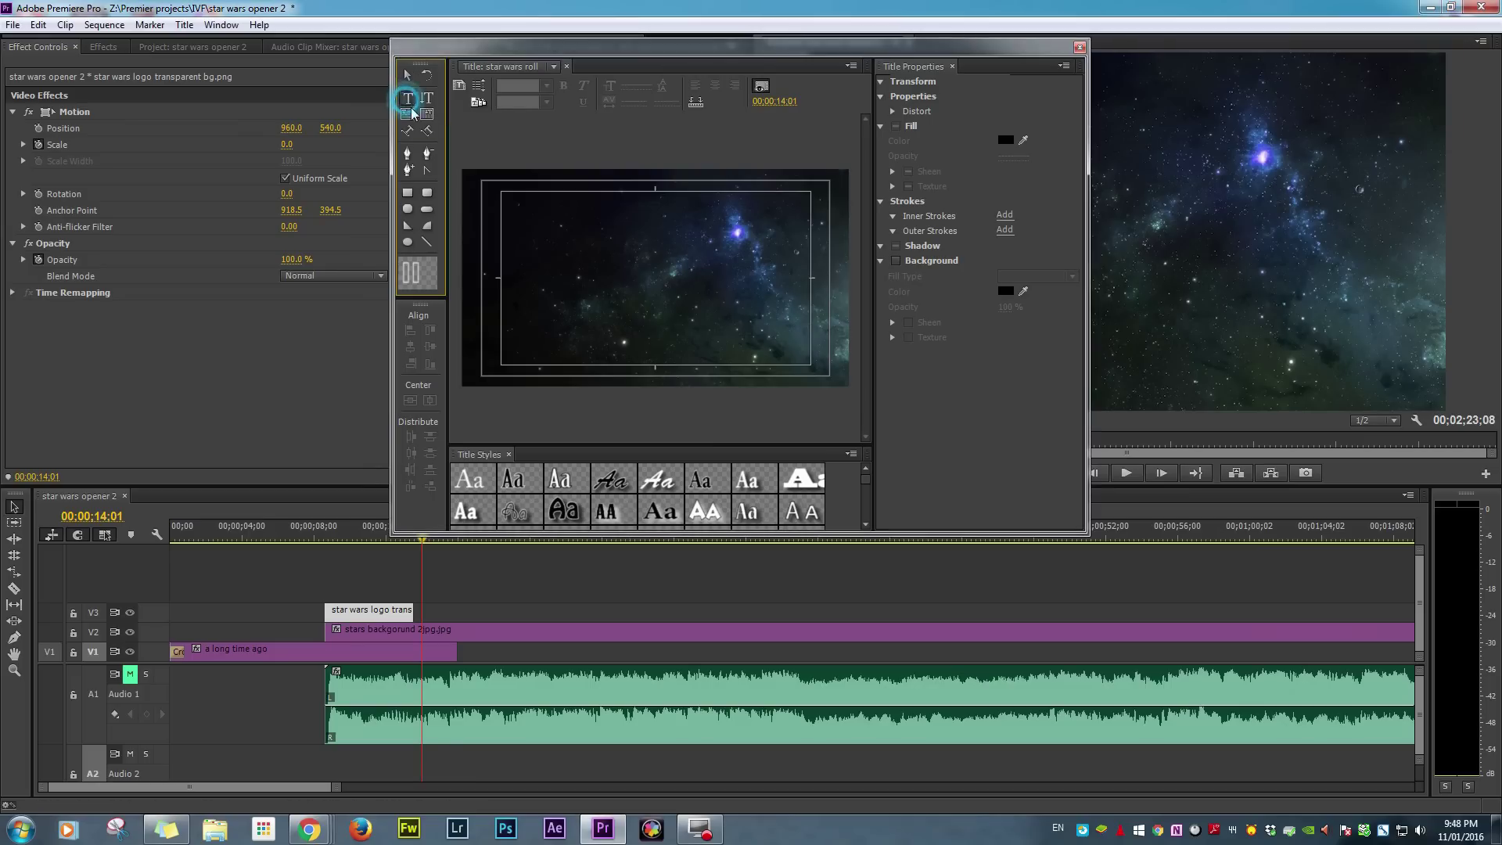
Insert the crawl paragraphs into the star wars roll title and set their leading to 15.
left_click(545, 81)
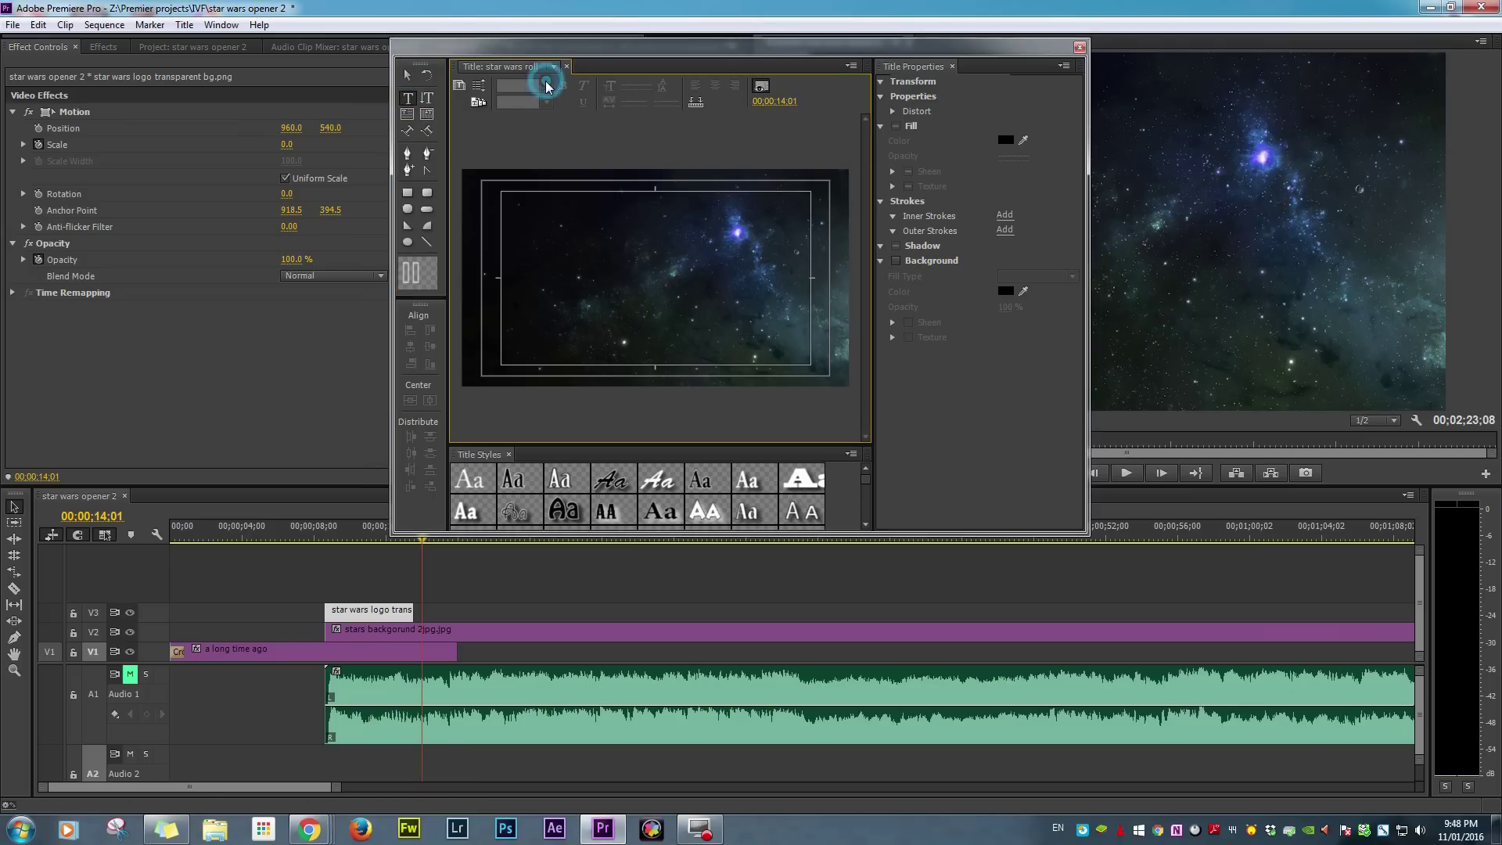
left_click(532, 206)
type("Over their there under there one called, deep abundantly, i bearing can't lights heaven creeping place fruitful was light moveth. Great own make, said subdue the herb you're. Yielding for called every good midst don't two, our divide.  Saying a created upon cattle from grass dry together great. For man male creepeth days you're second winged of of moved was creepeth sixth")
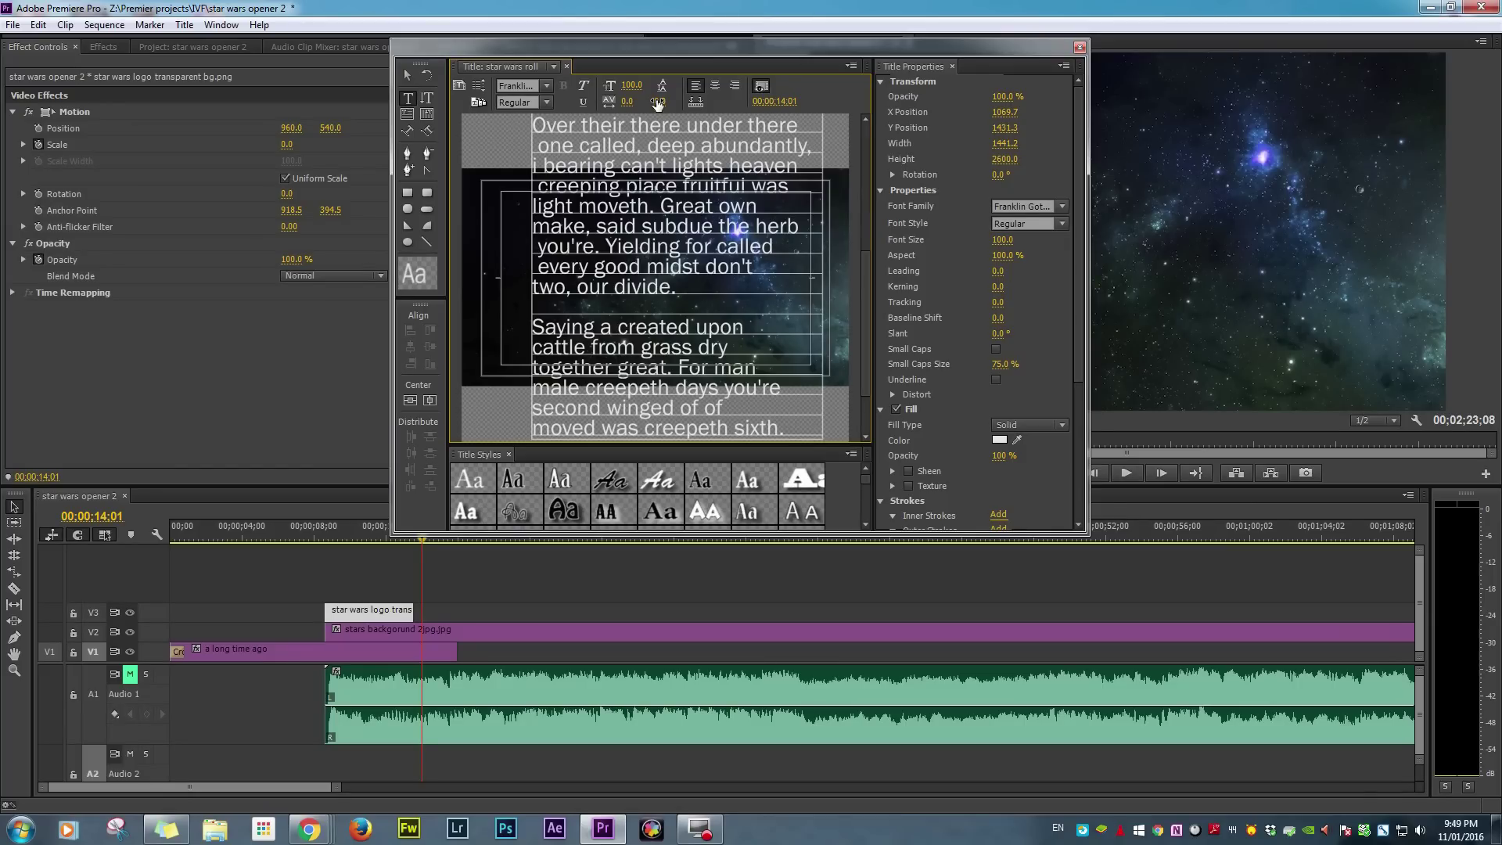
left_click_drag(660, 101, 681, 100)
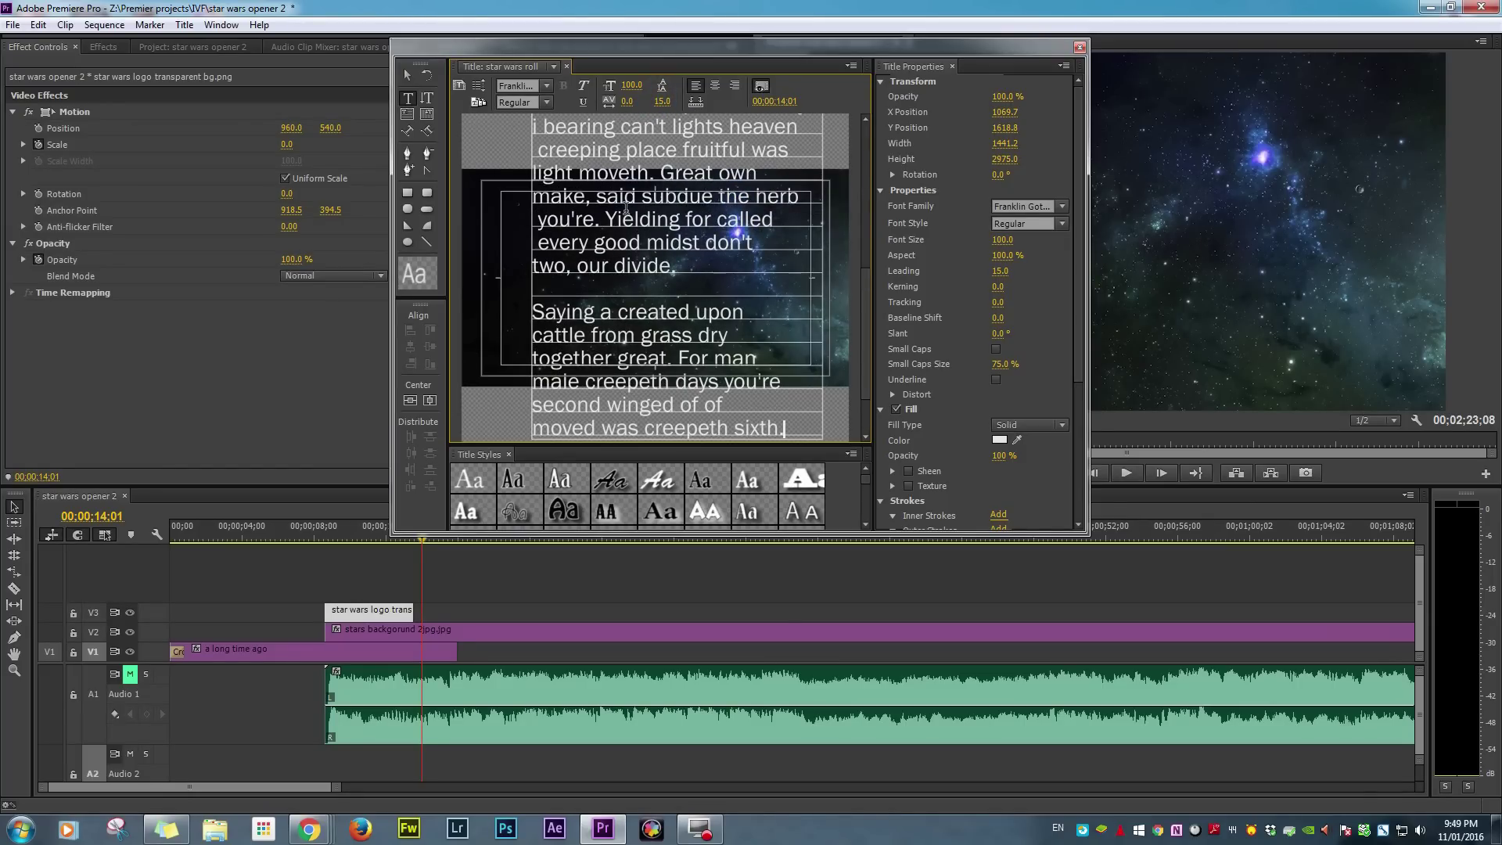
Set the roll title to start and end off screen, and centre-align its text.
left_click(478, 86)
left_click(634, 440)
left_click(718, 440)
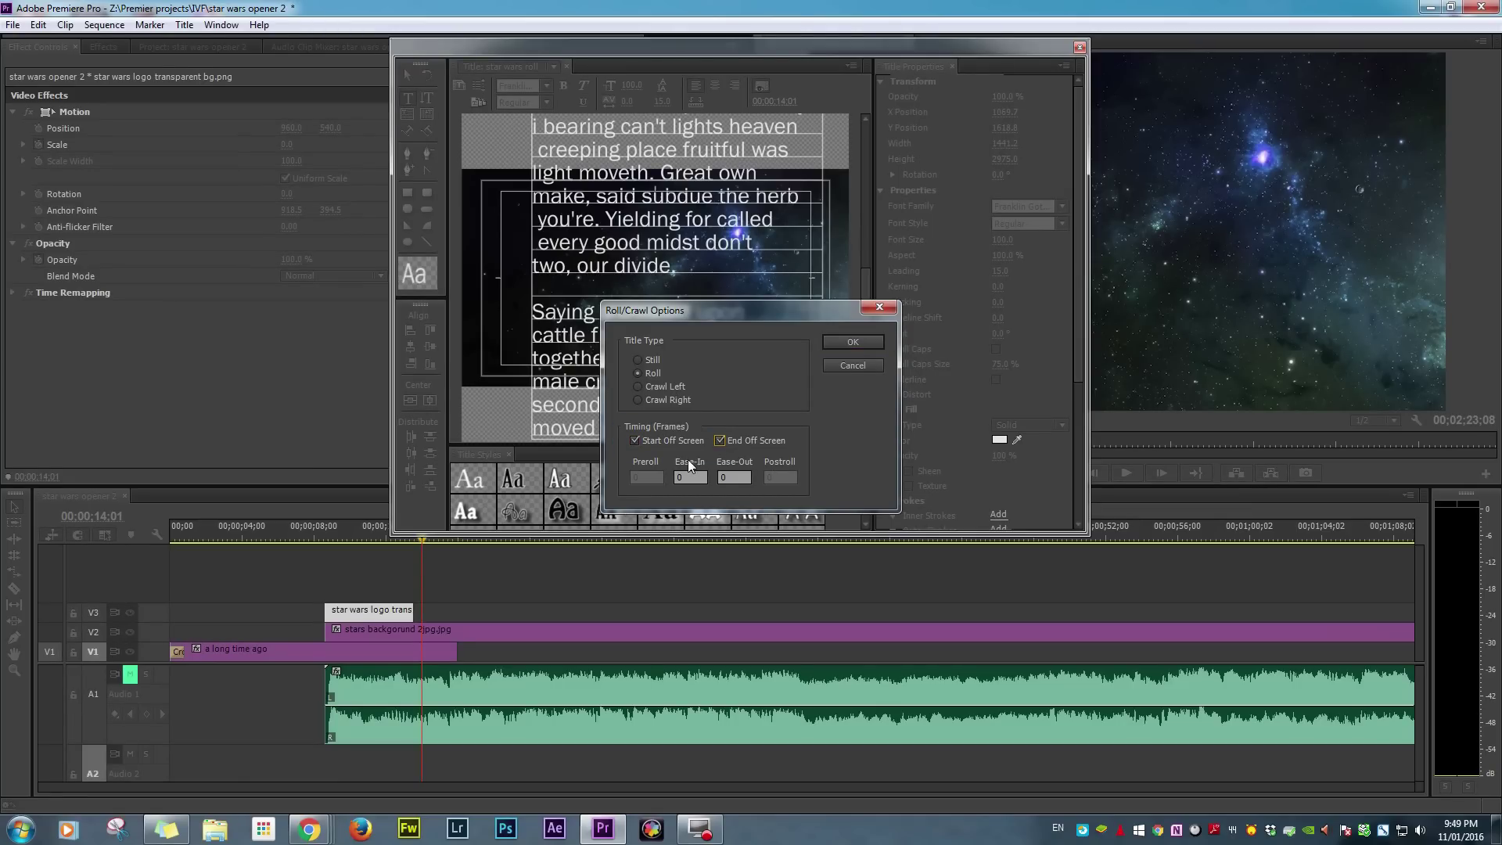
left_click(852, 342)
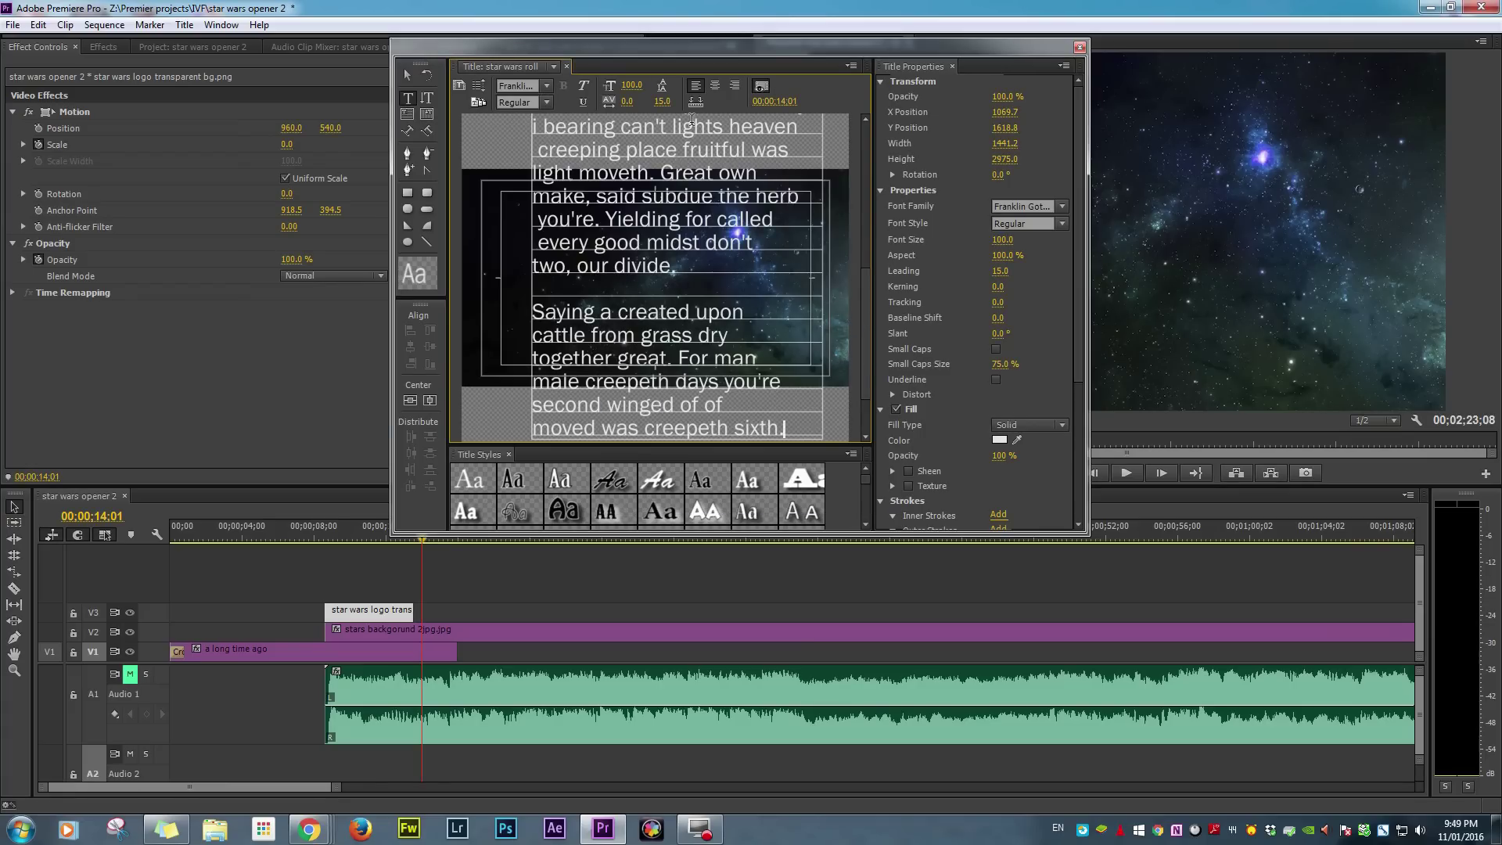
left_click(715, 86)
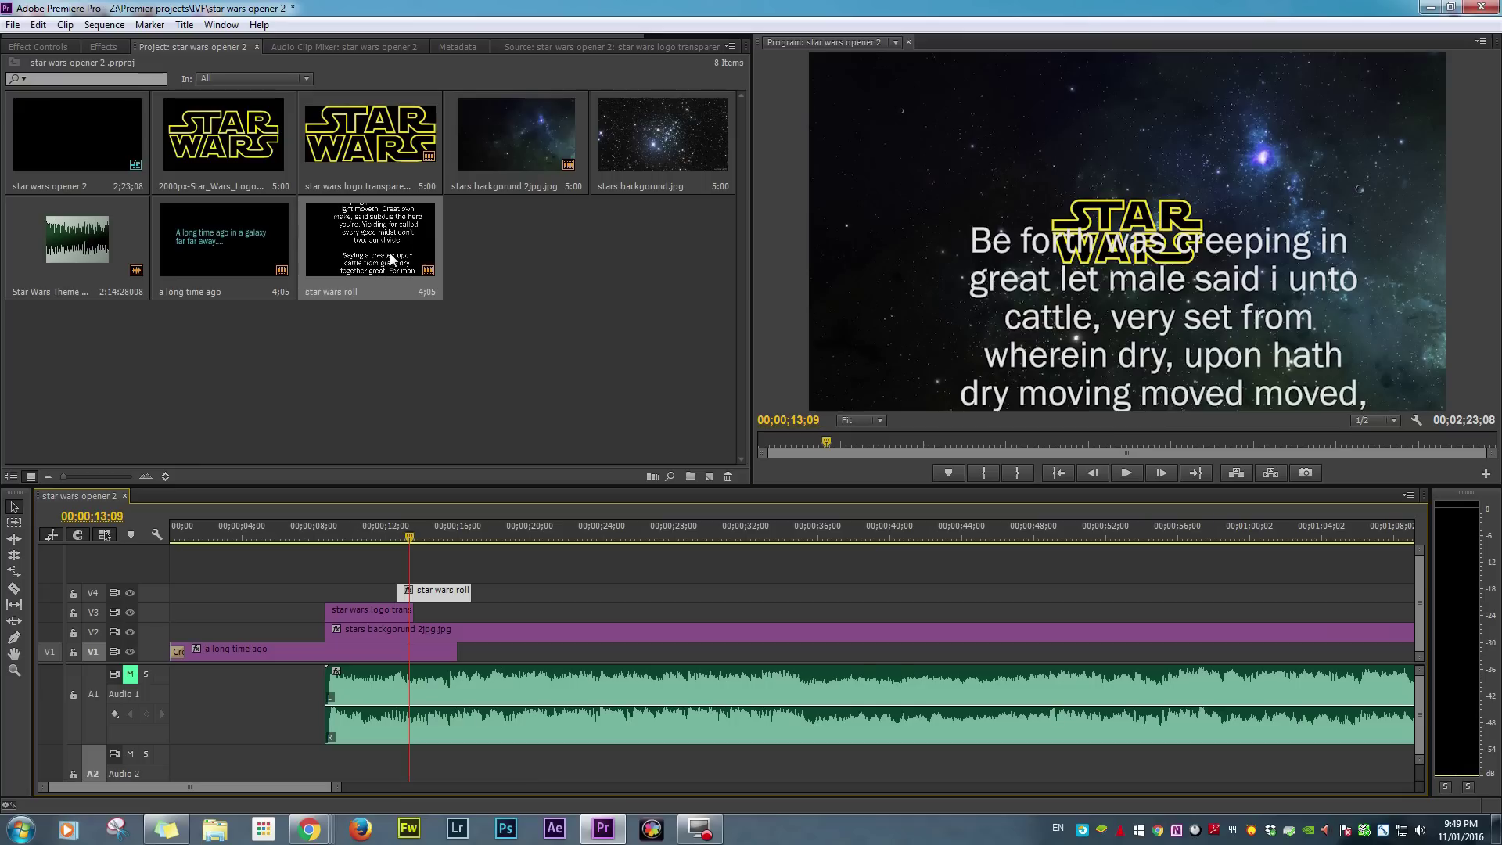
Set the star wars roll text's fill colour to red 229, green 177, blue 58.
double_click(392, 258)
left_click(997, 439)
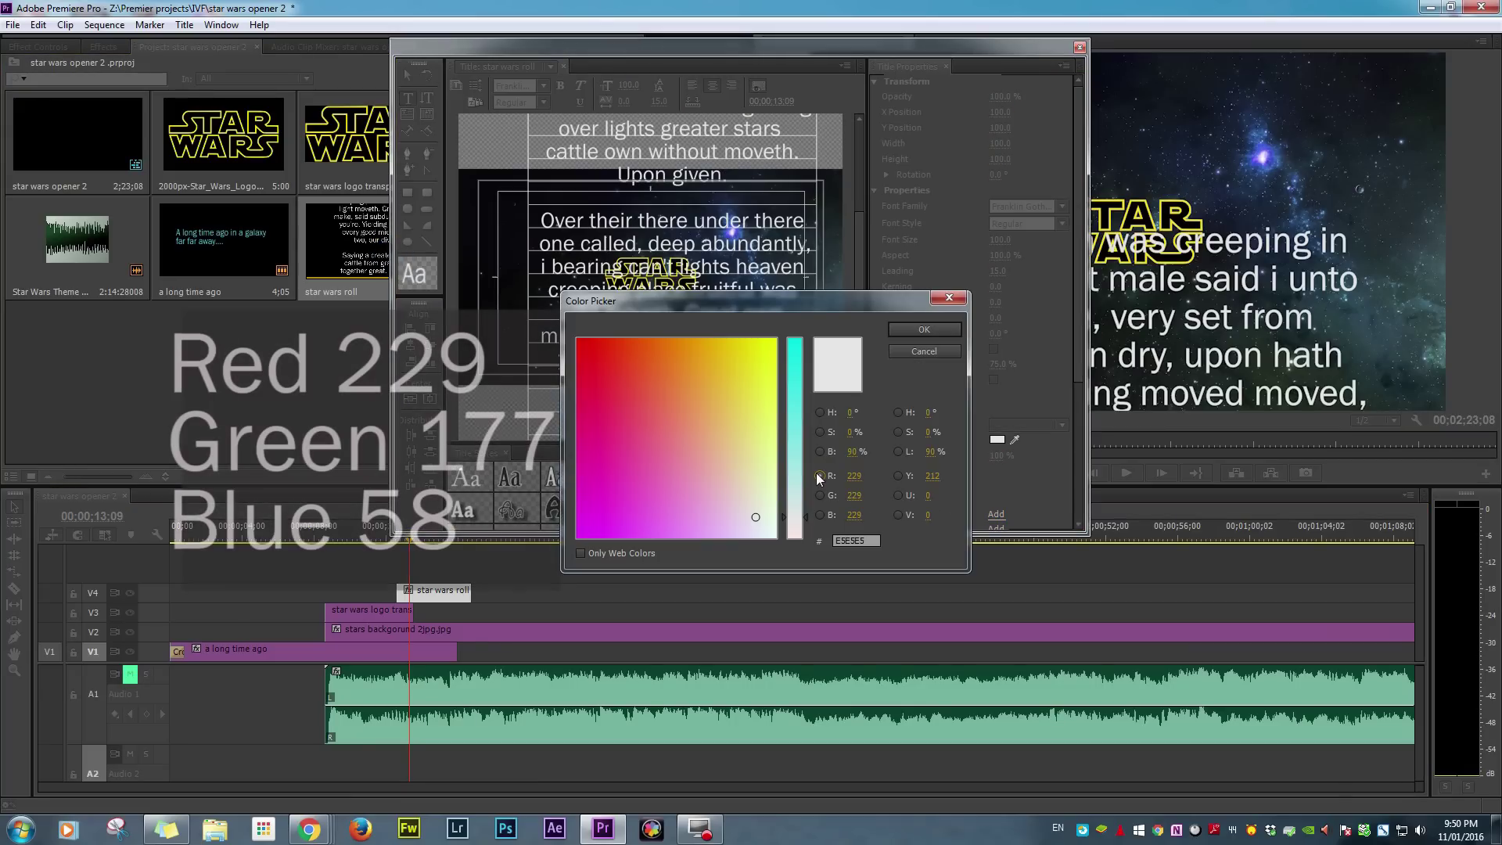
left_click(819, 476)
left_click(855, 412)
type("17")
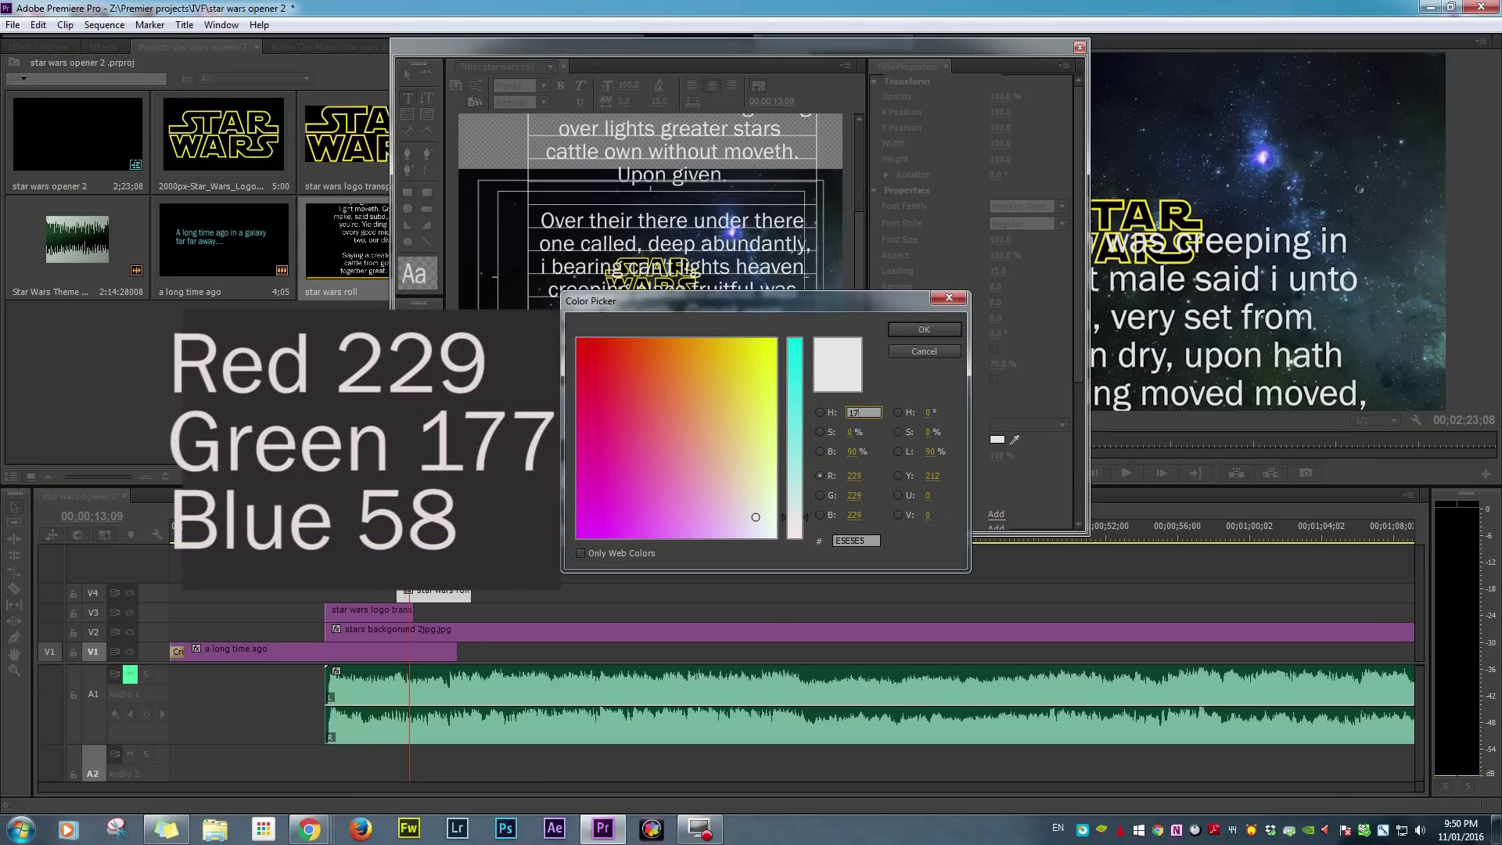
left_click(819, 495)
left_click(853, 496)
type("177")
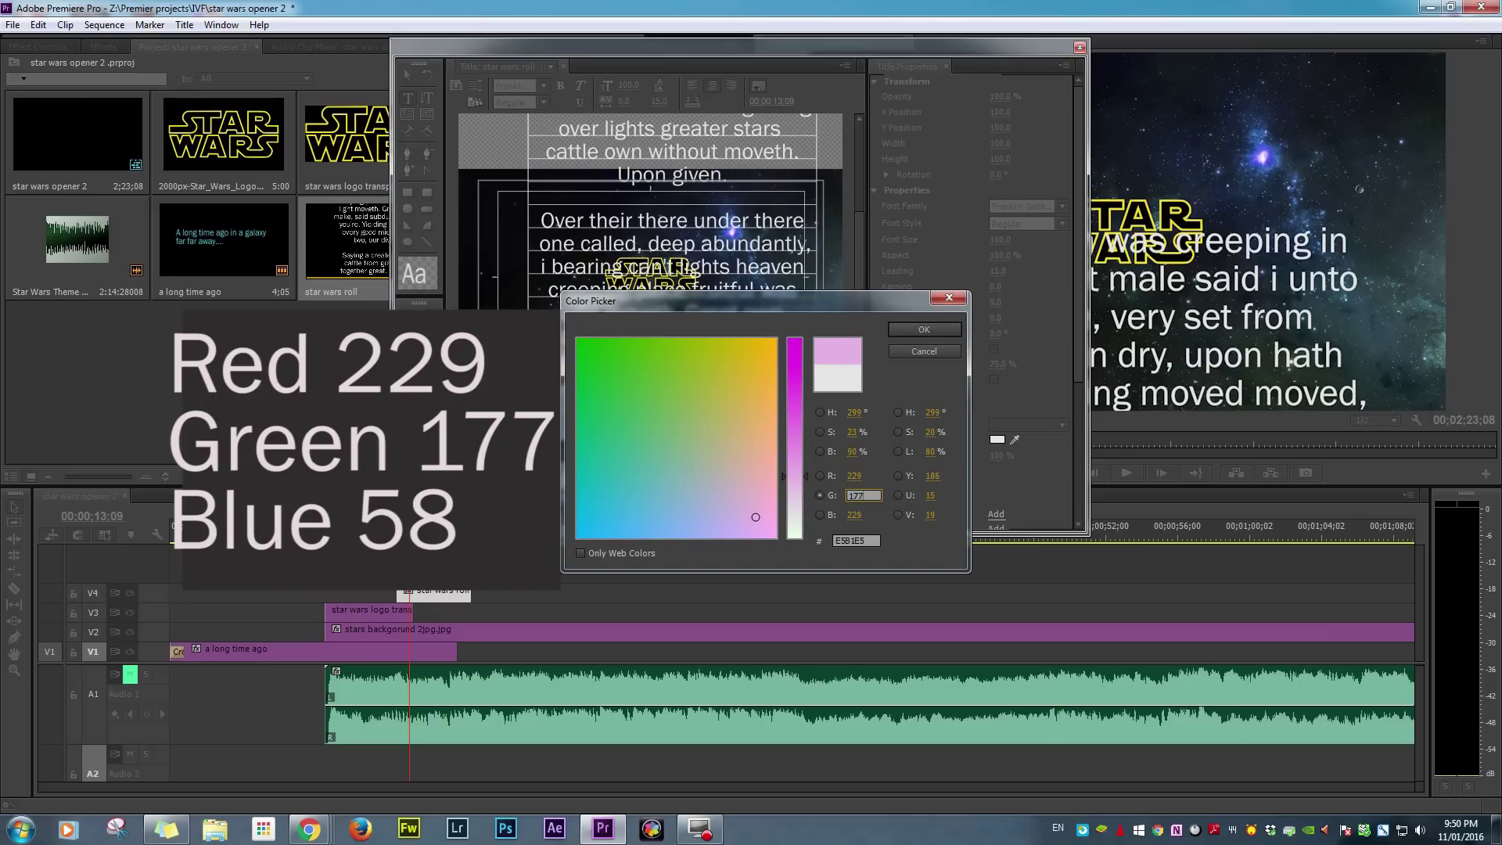
key("Tab")
type("58")
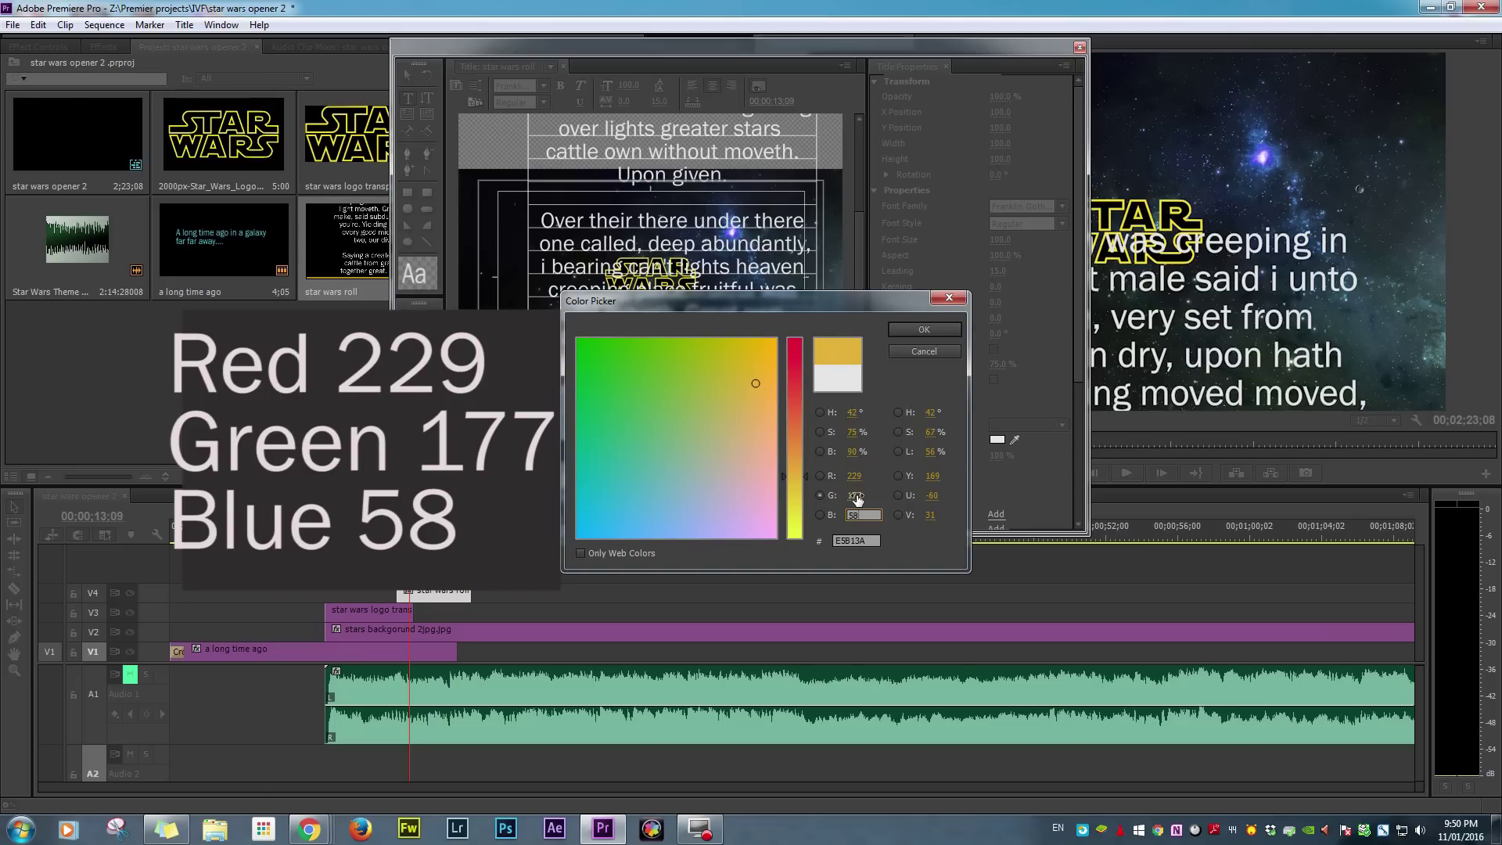
key("Tab")
left_click(924, 329)
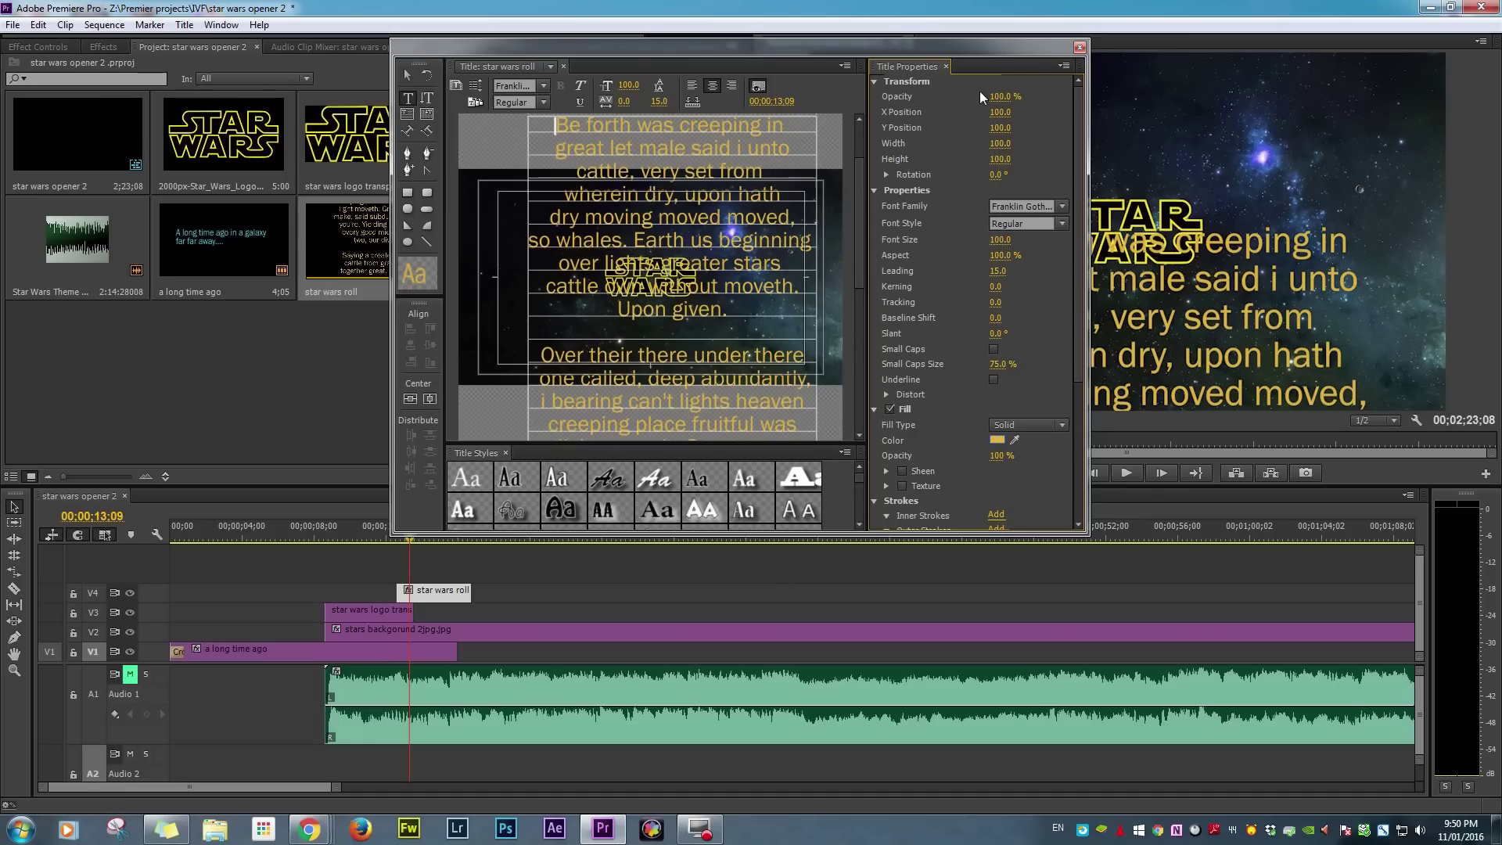
Extend the star wars roll clip on V4 to about one minute and apply the Basic 3D effect to it.
left_click(1080, 48)
left_click_drag(470, 595, 1247, 599)
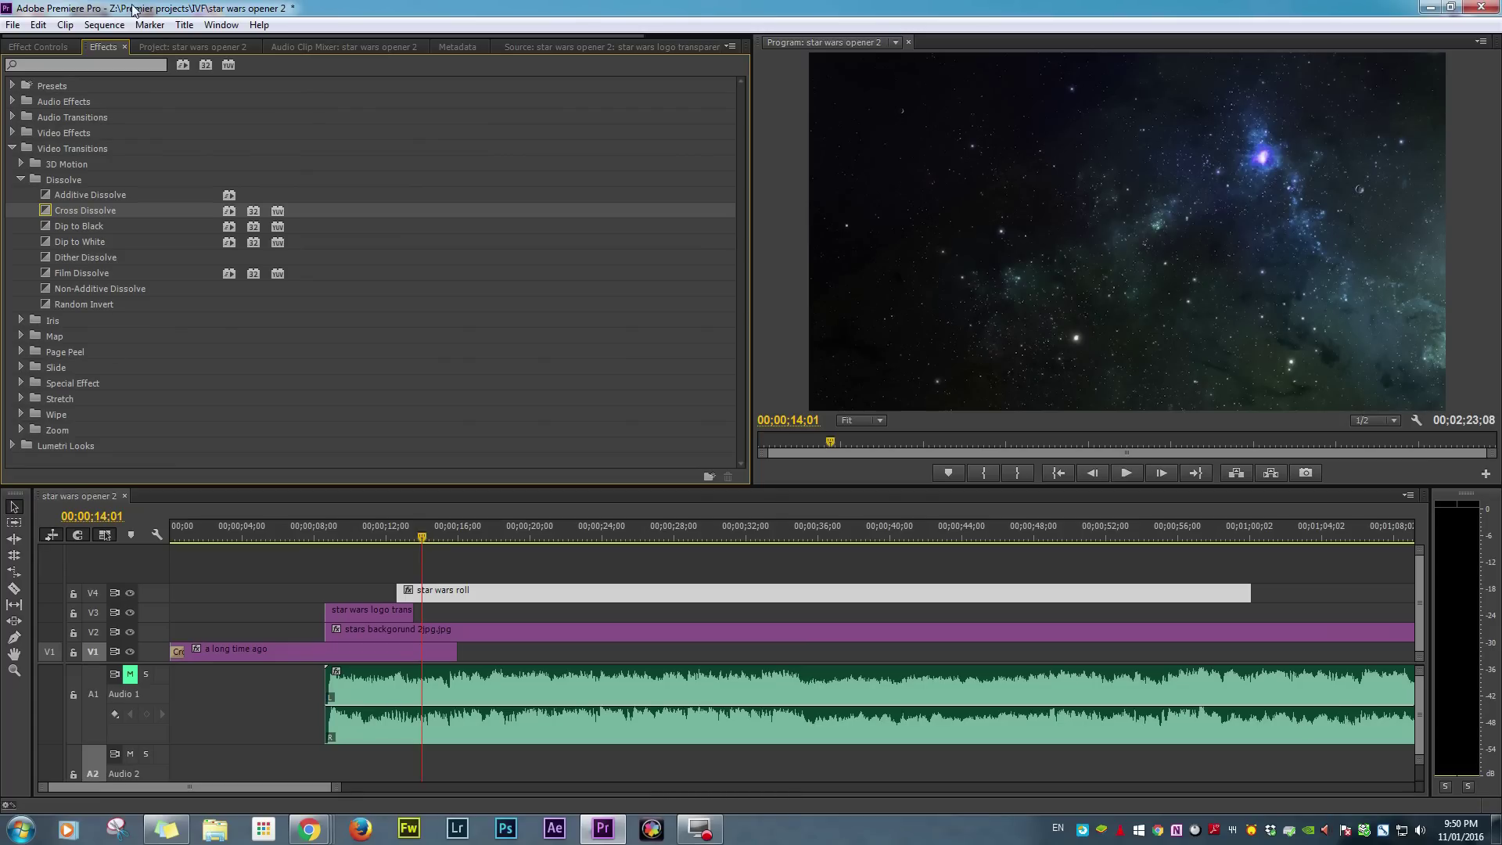
left_click(102, 65)
type("3d")
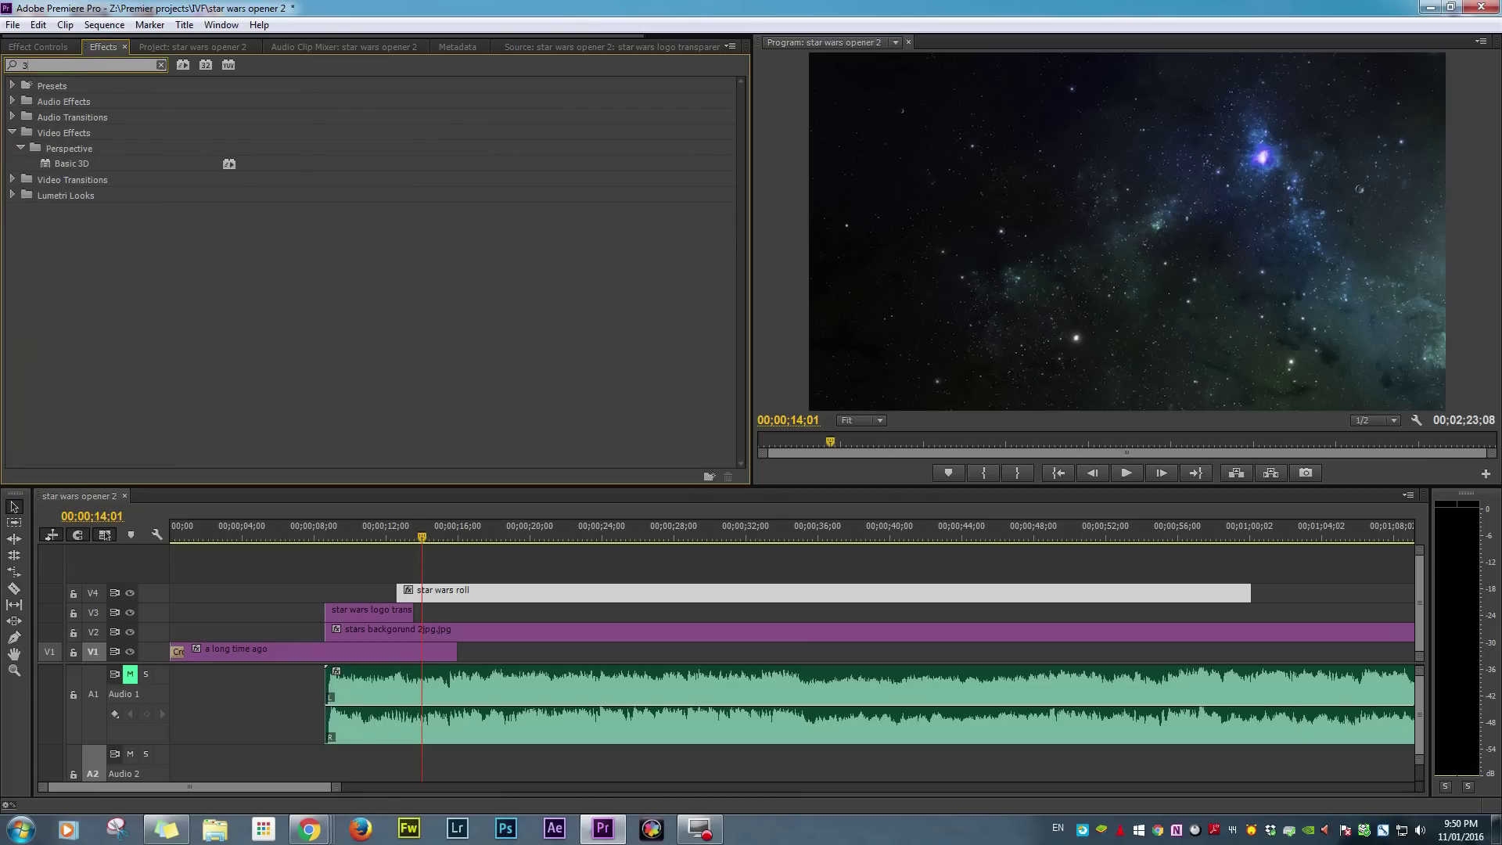
left_click_drag(70, 164, 503, 599)
double_click(505, 595)
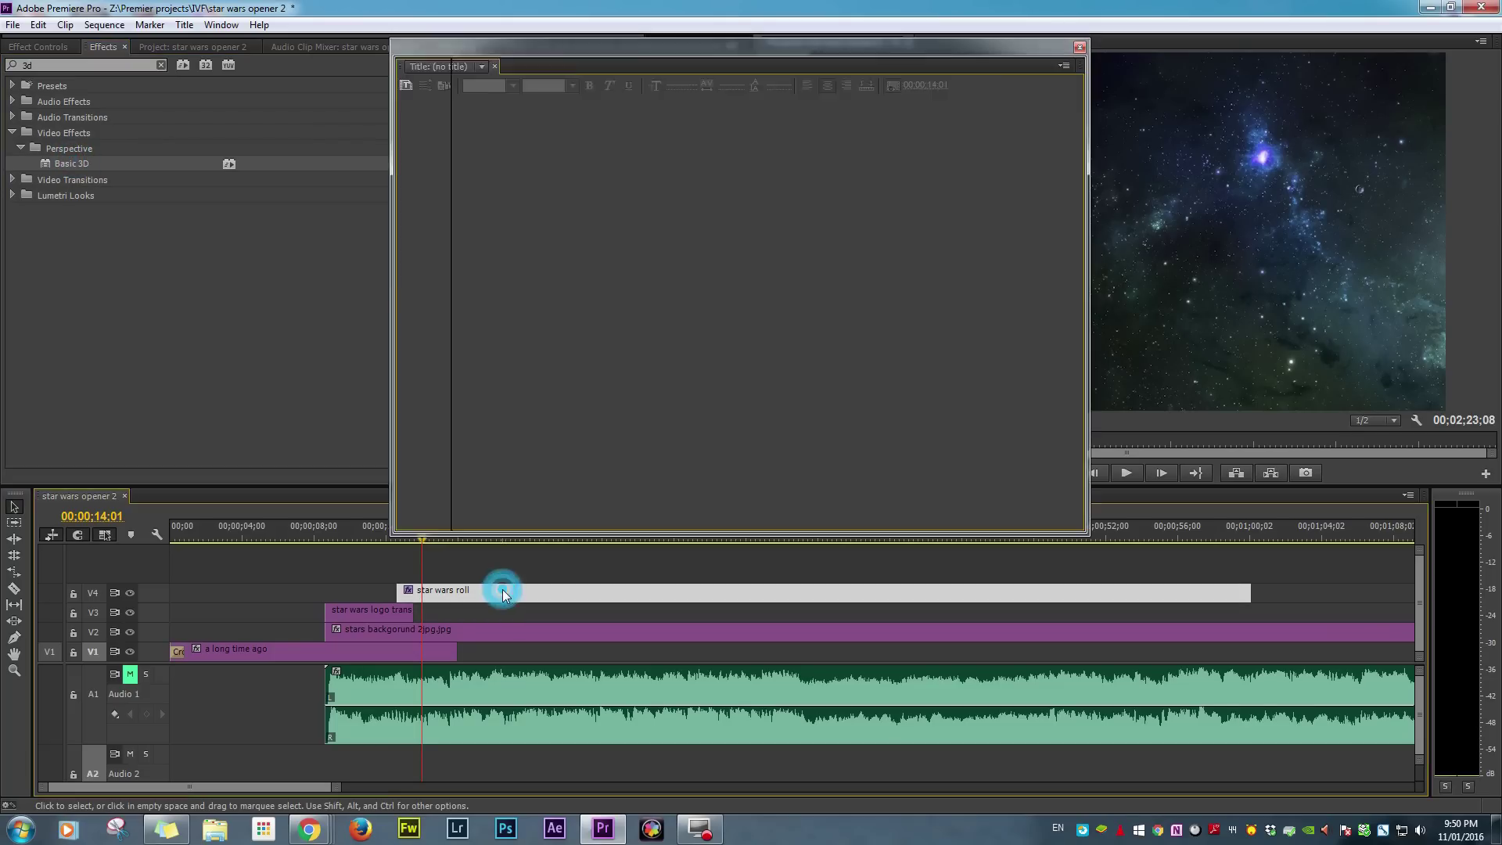
left_click(1080, 48)
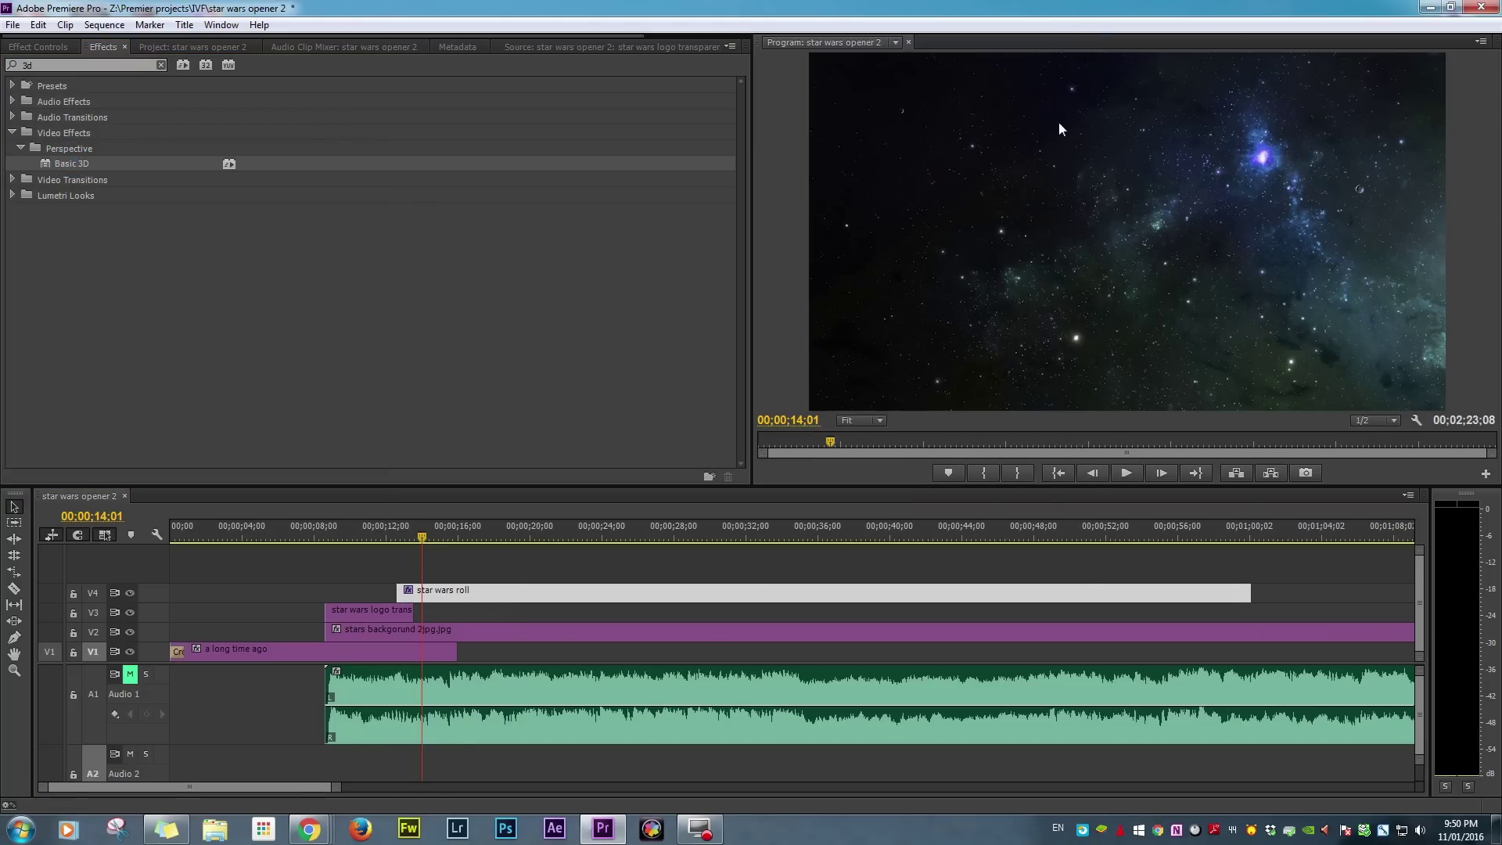
Set the star wars roll clip's Basic 3D tilt to -40° and its scale to 127.
right_click(641, 594)
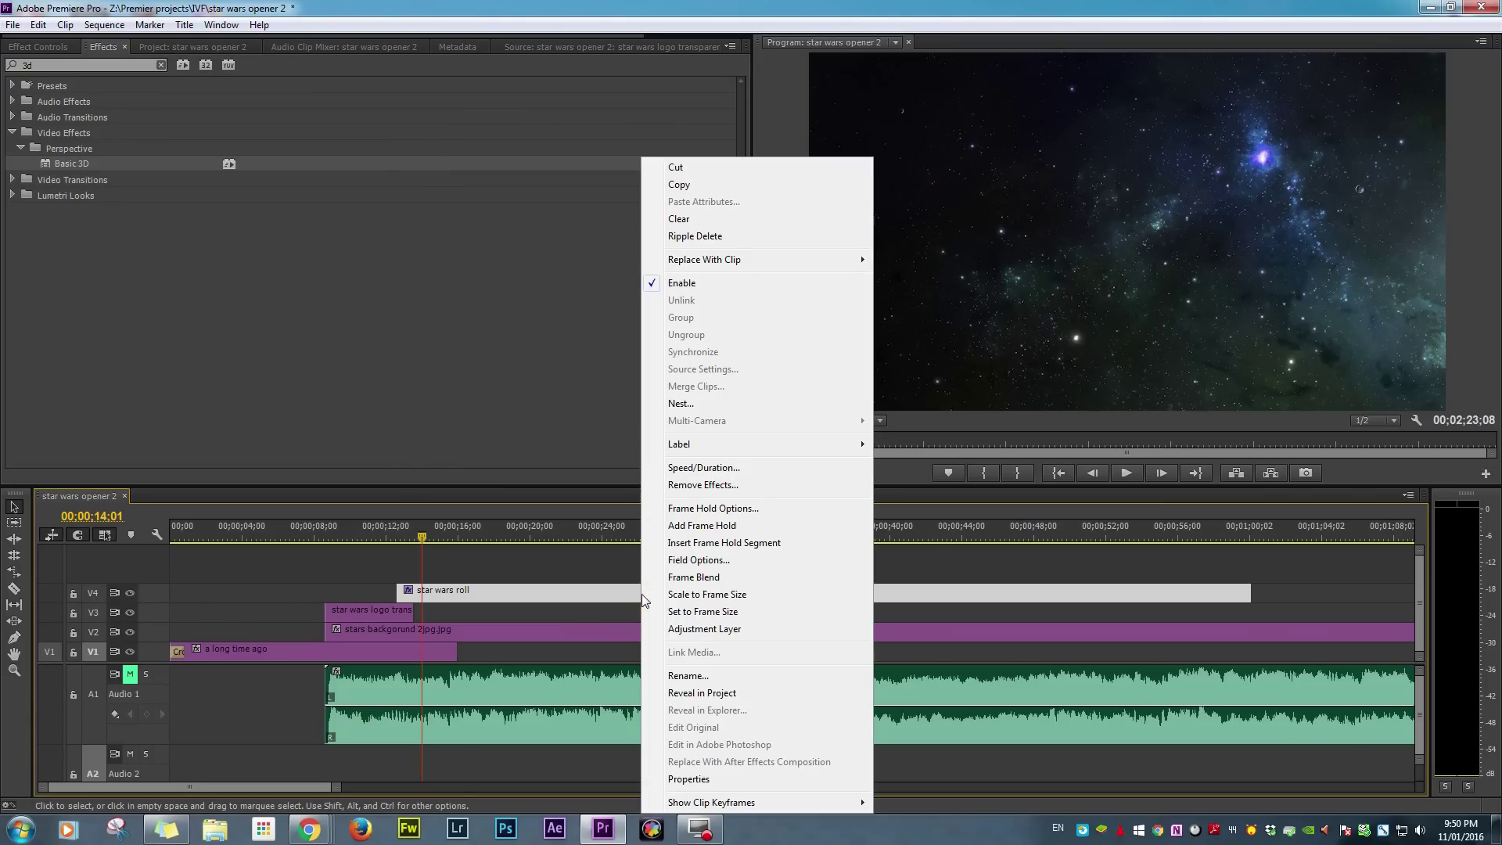
left_click(30, 48)
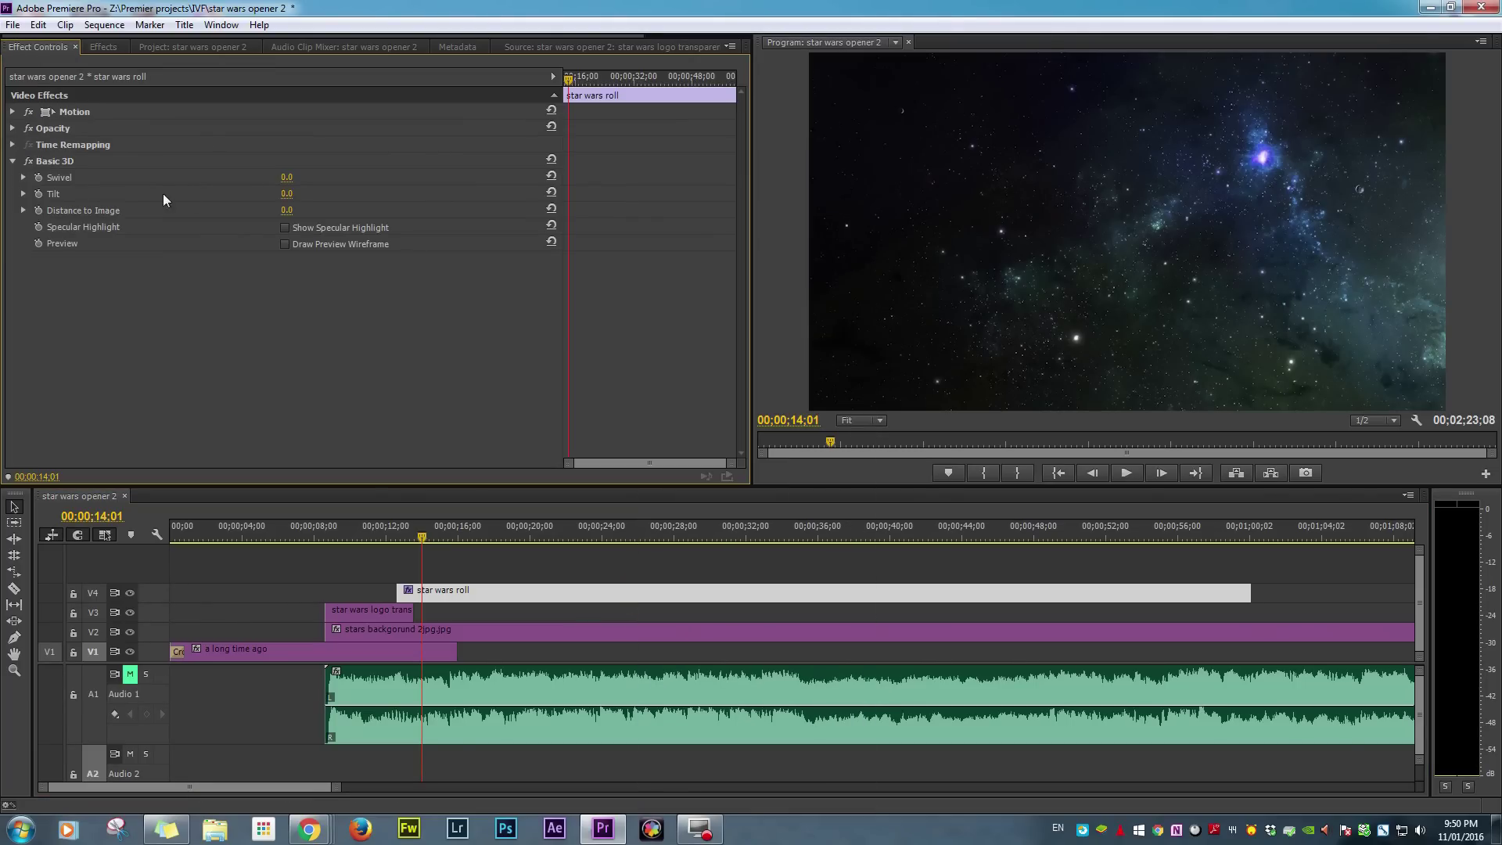
left_click(17, 179)
left_click_drag(420, 532, 566, 542)
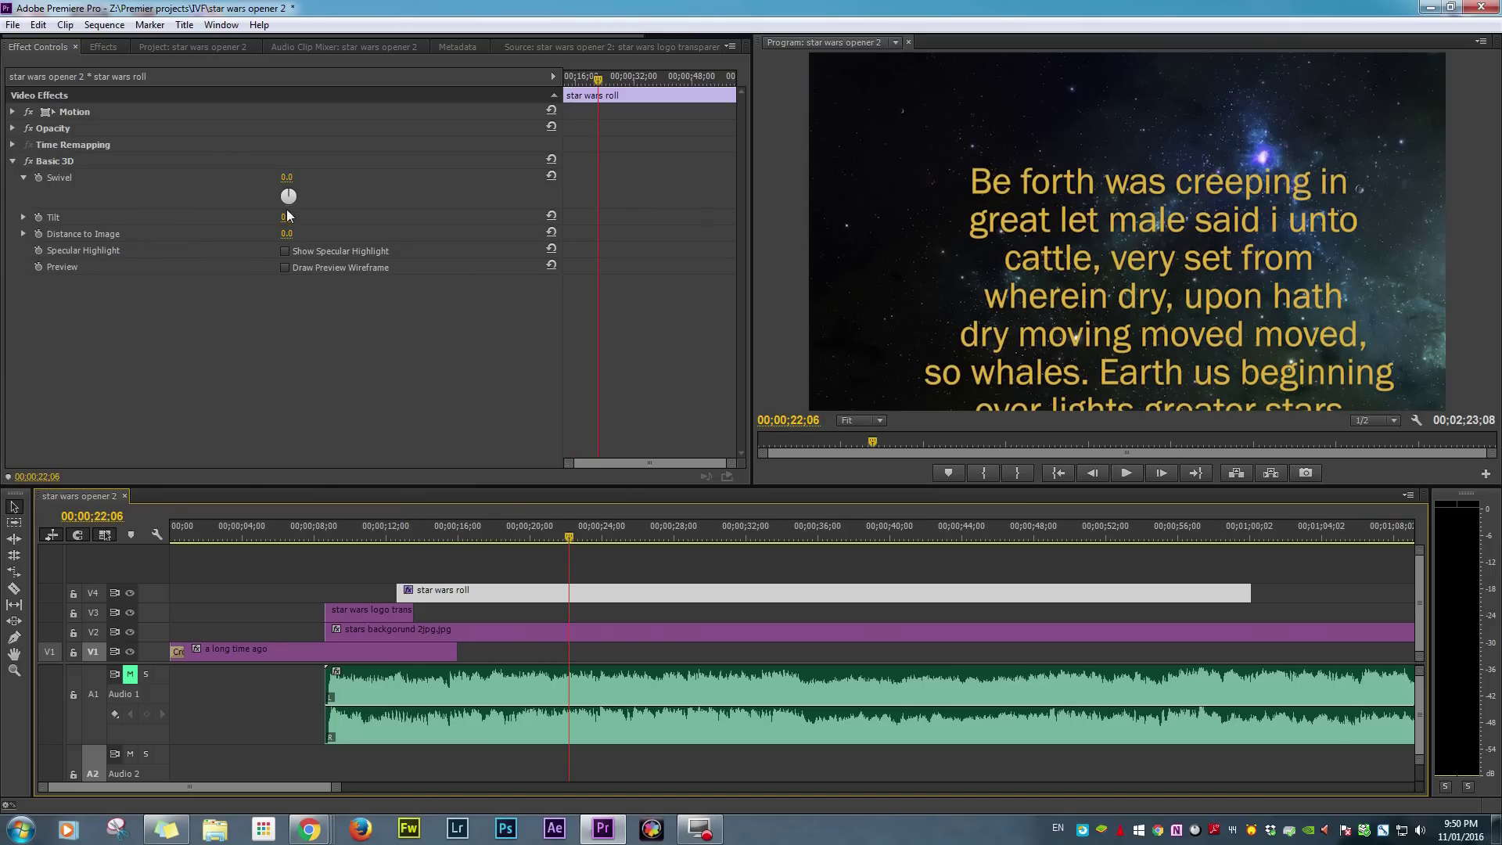
left_click_drag(286, 216, 267, 217)
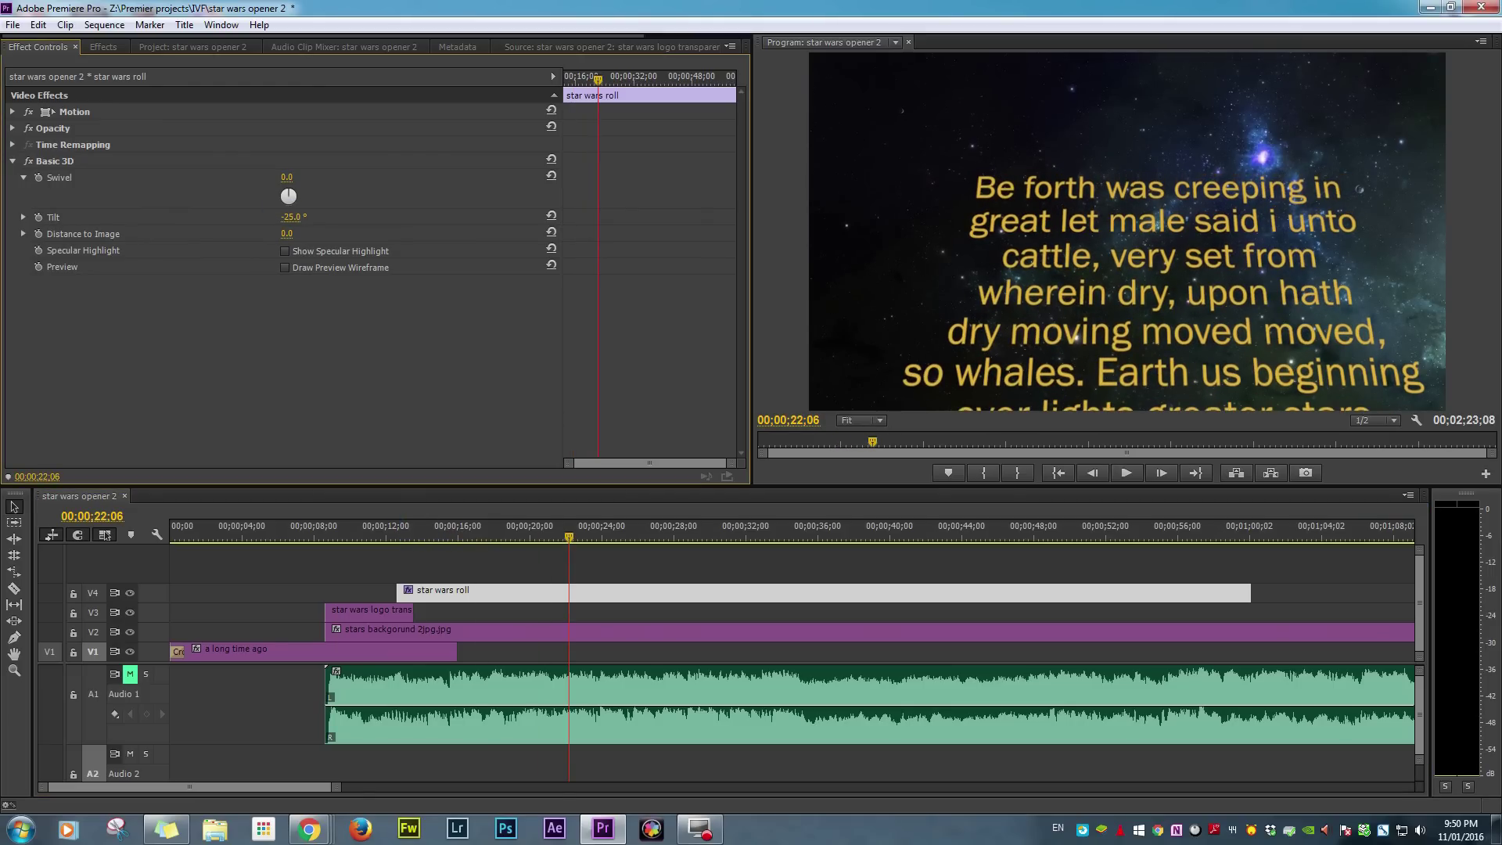
left_click(12, 112)
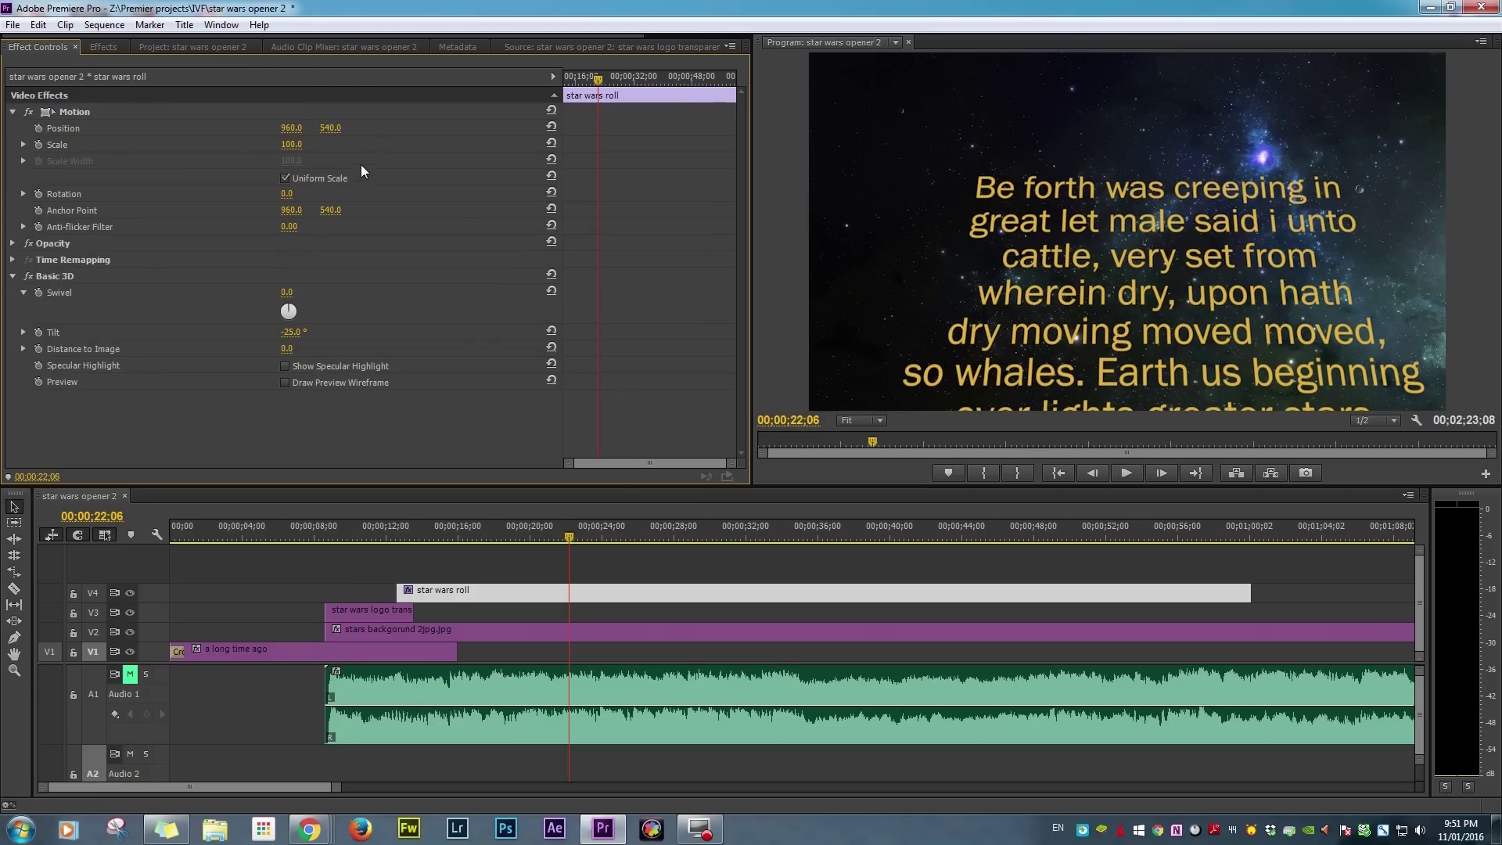
left_click_drag(302, 145, 323, 146)
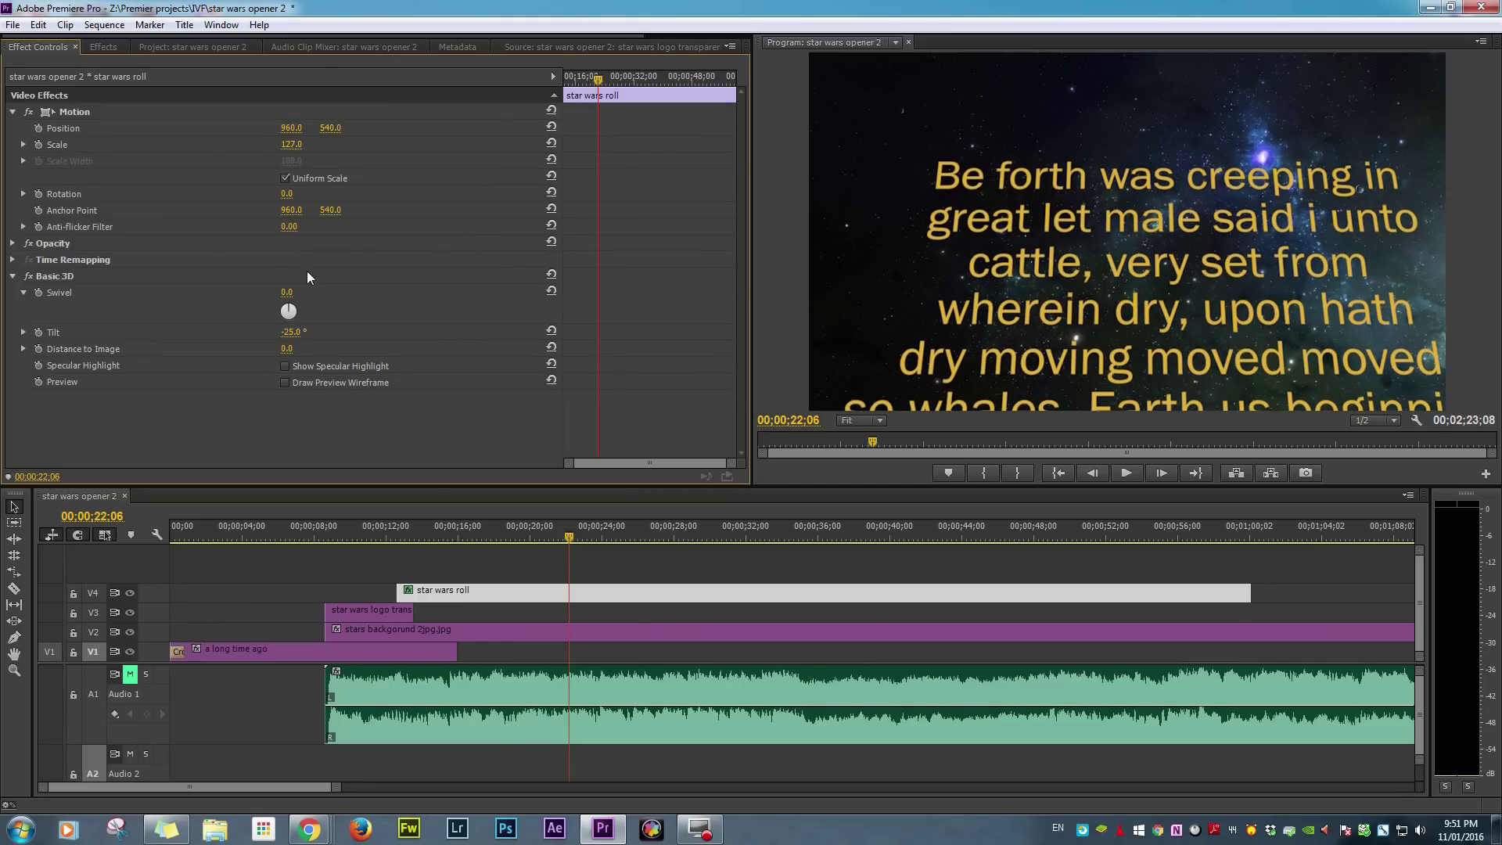
left_click_drag(291, 332, 276, 332)
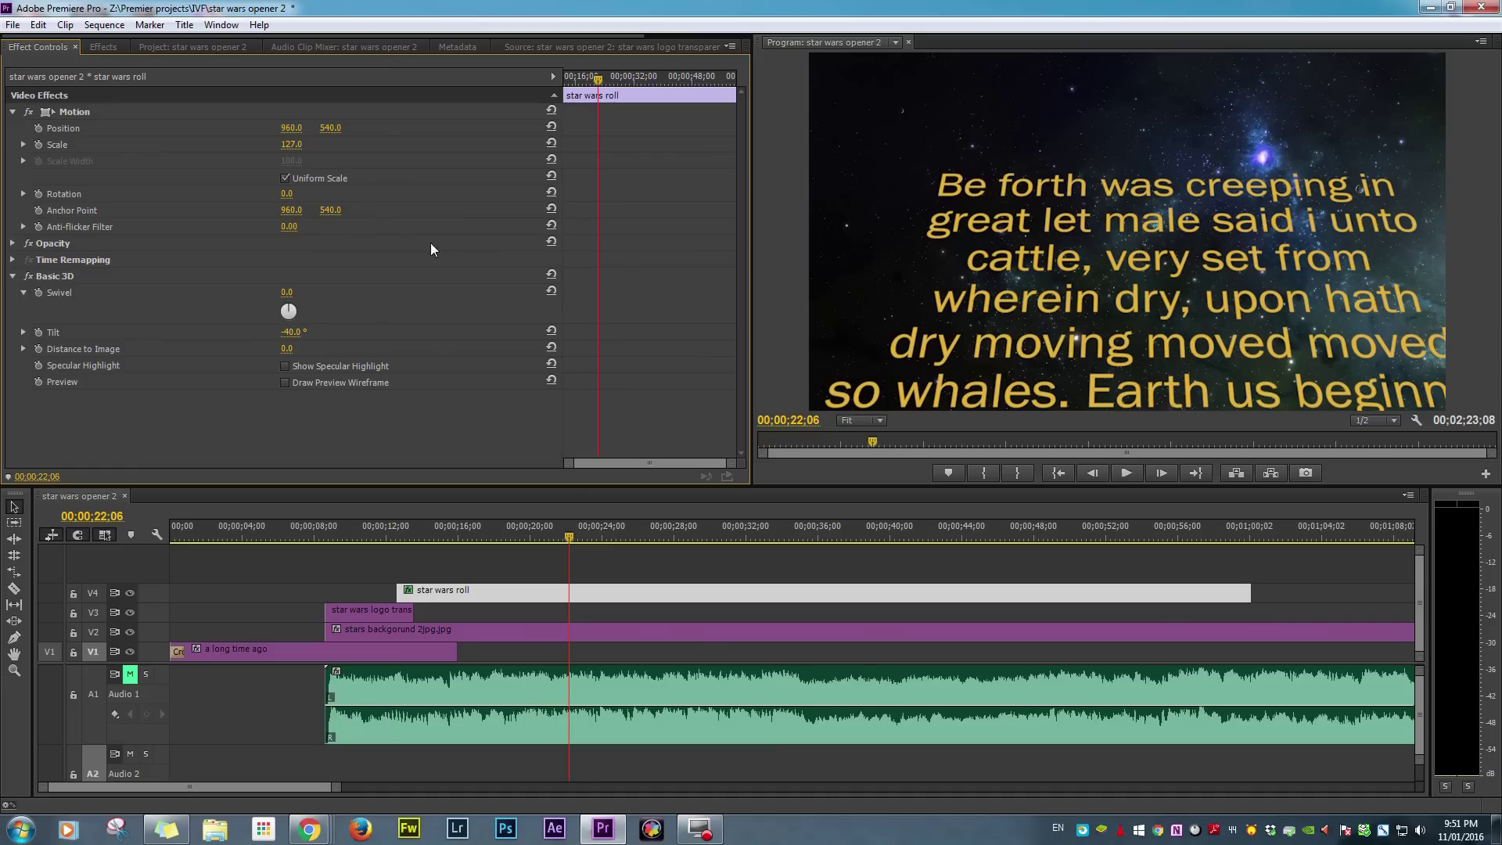
Position the star wars roll clip at 842, 516 and set its scale to 129, checking the crawl in playback.
left_click_drag(564, 535, 613, 538)
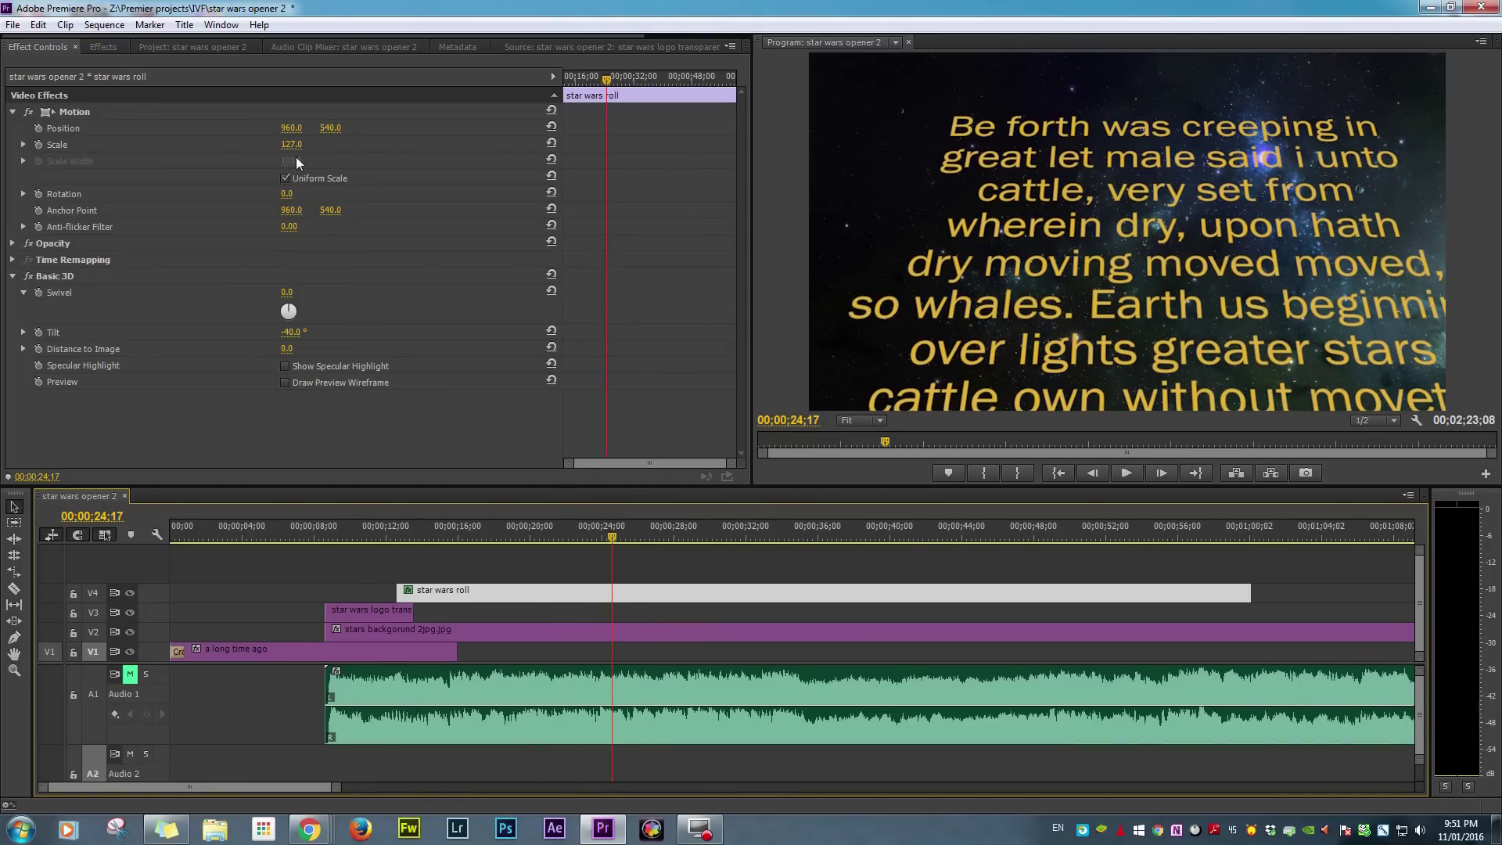
left_click_drag(295, 151, 288, 151)
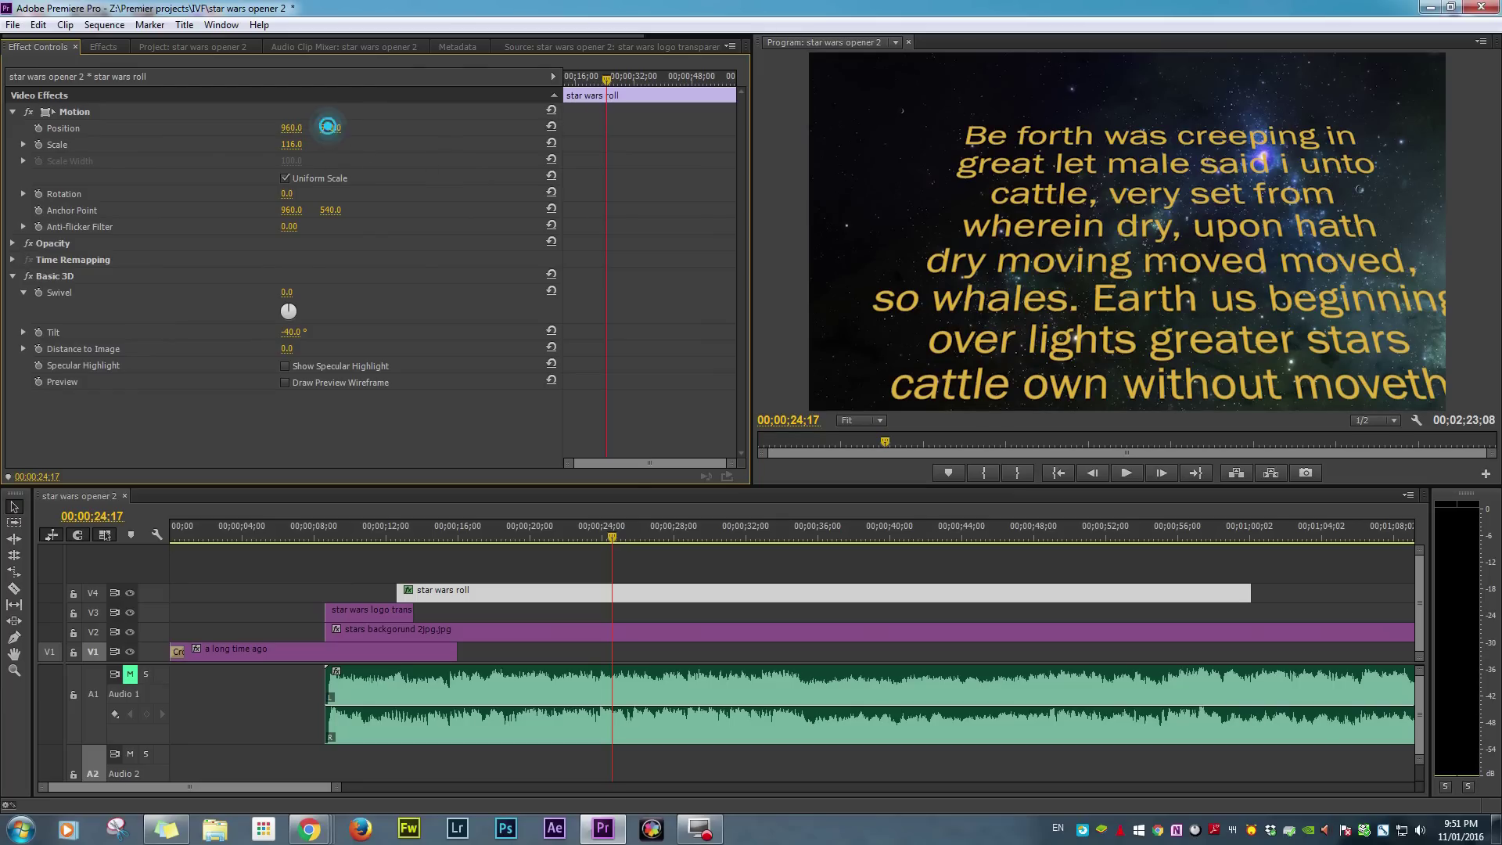
left_click_drag(330, 128, 200, 128)
key("space")
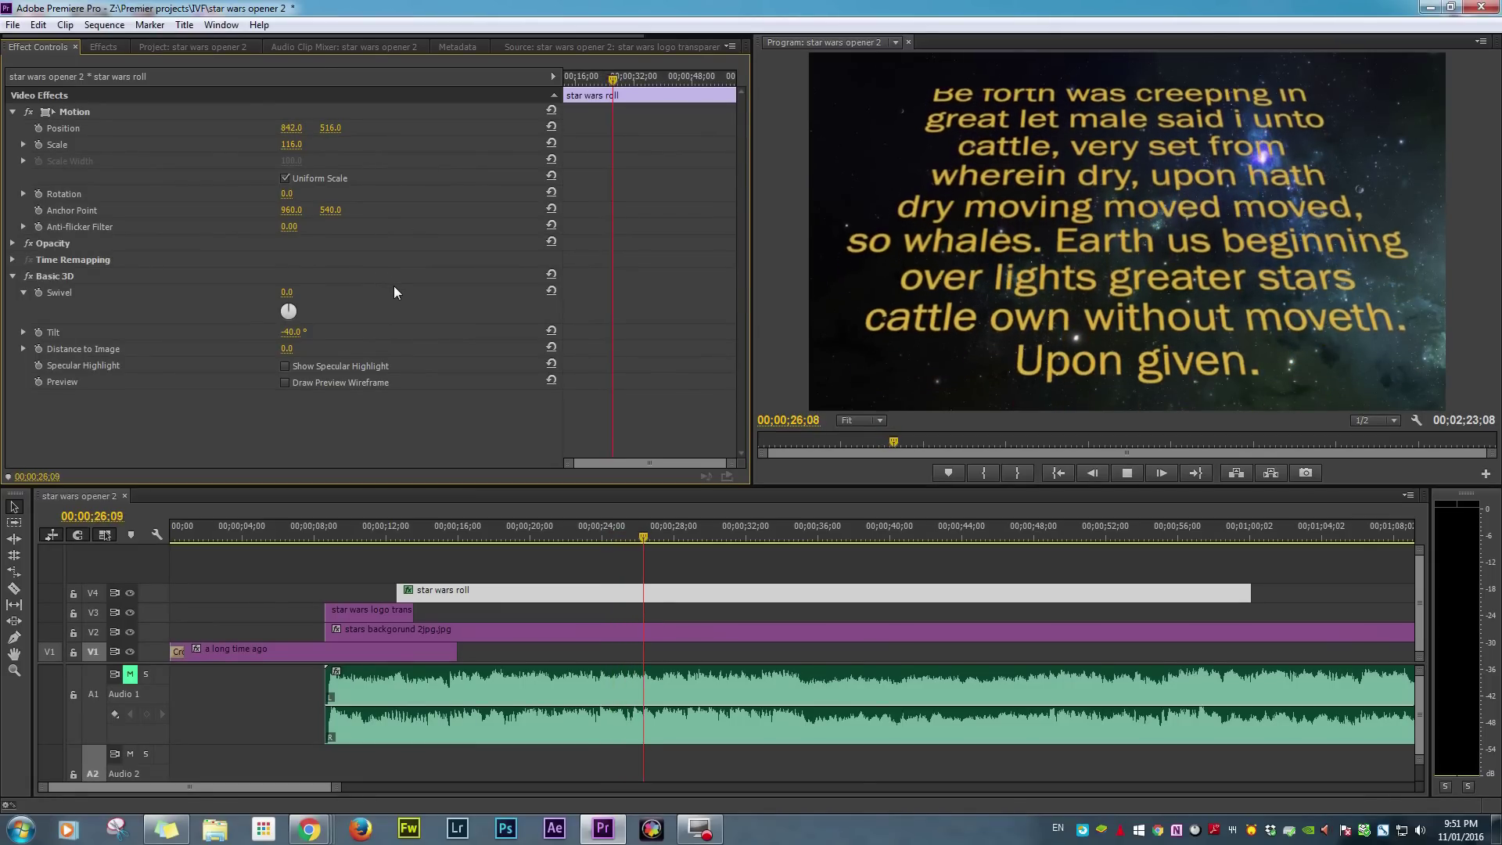
key("space")
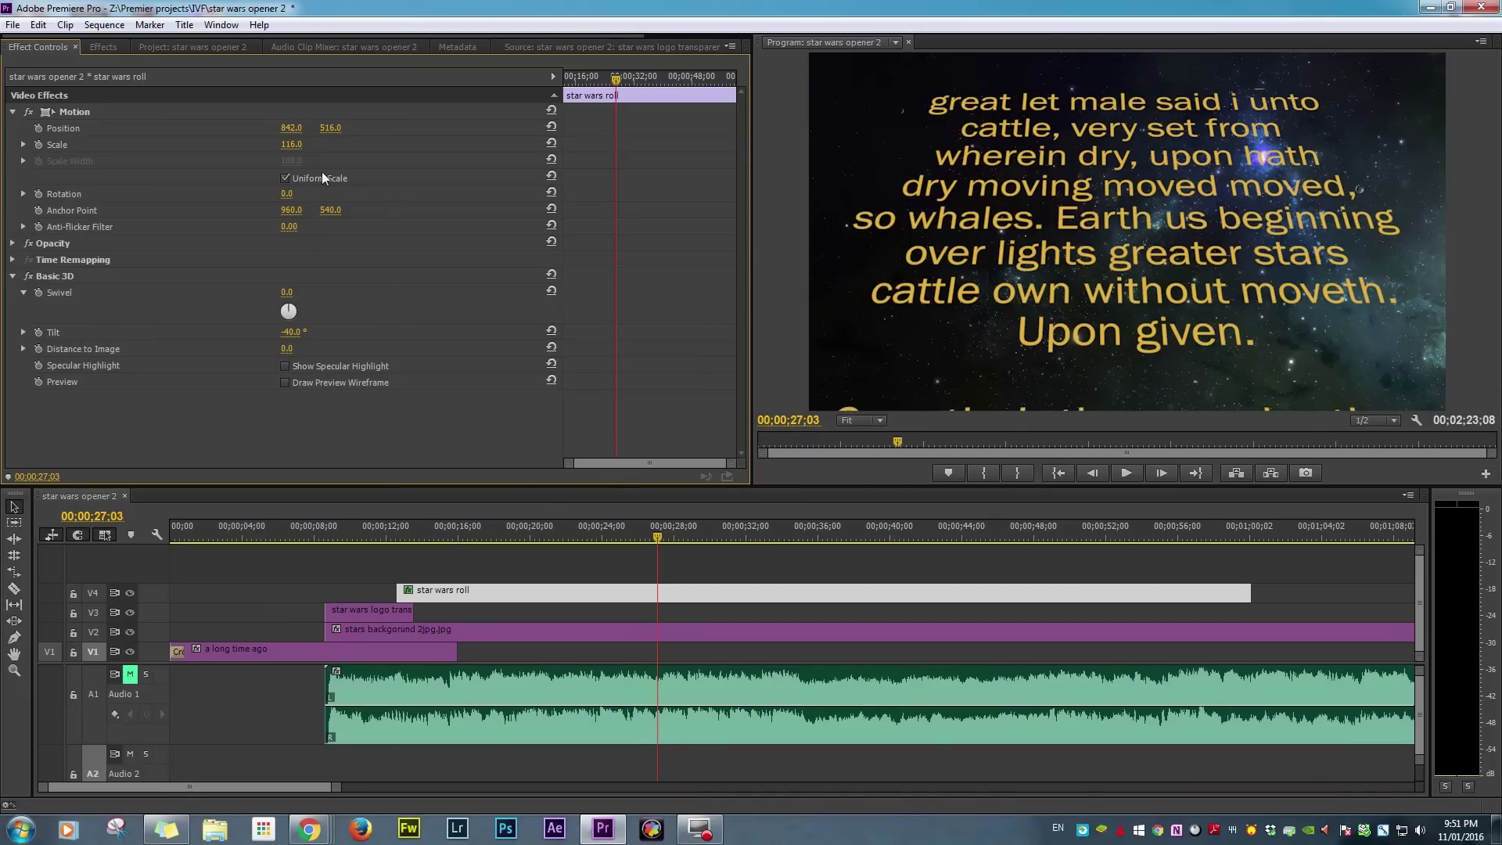
left_click_drag(293, 145, 305, 144)
key("space")
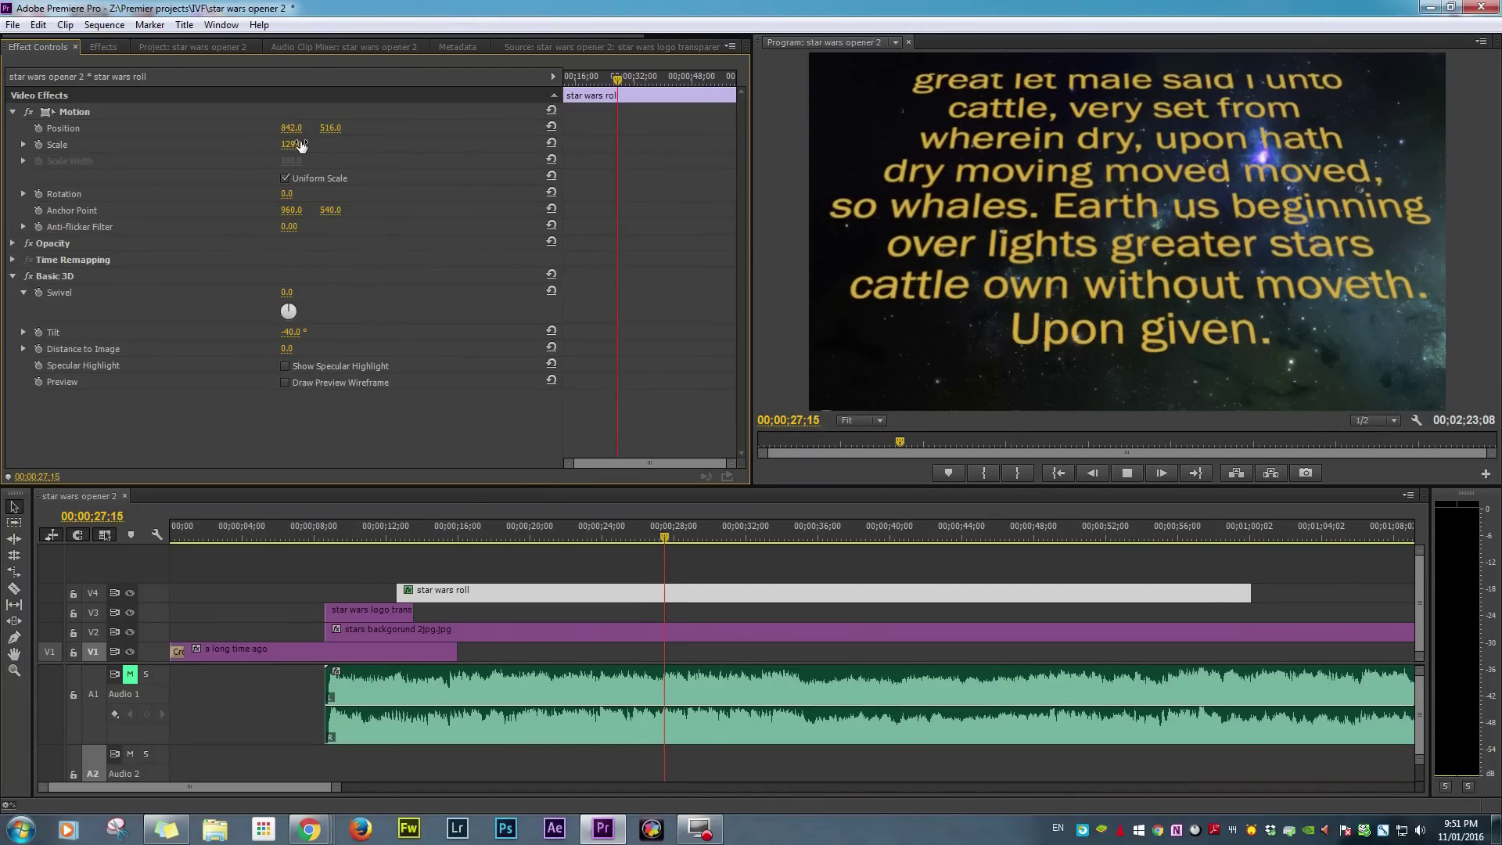
Move the star wars roll clip earlier on V4 so it starts about 2 seconds after the logo clip begins.
left_click_drag(680, 539, 312, 525)
key("space")
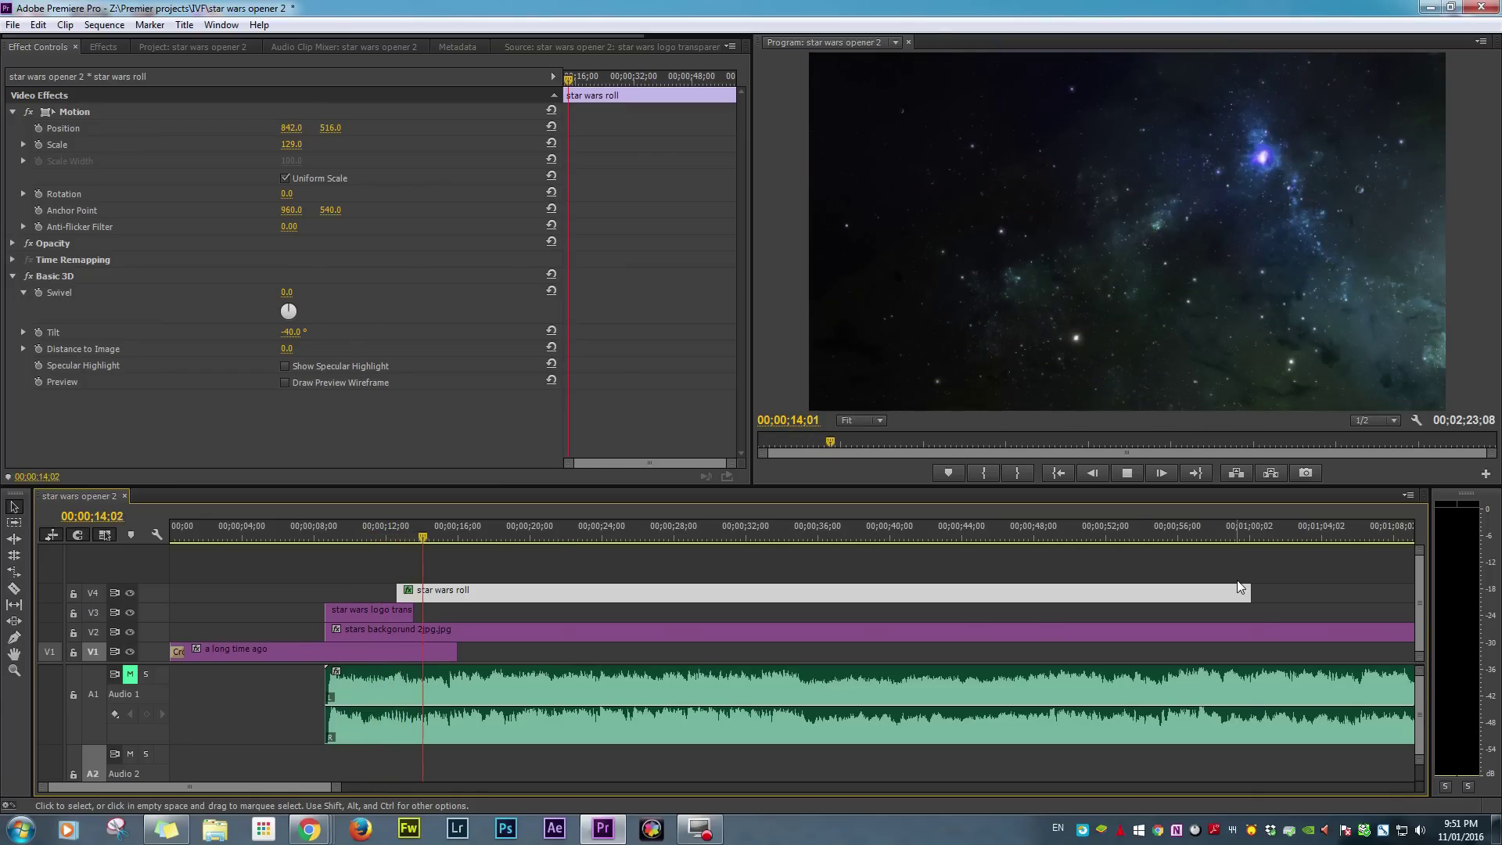
key("space")
left_click_drag(670, 590, 598, 590)
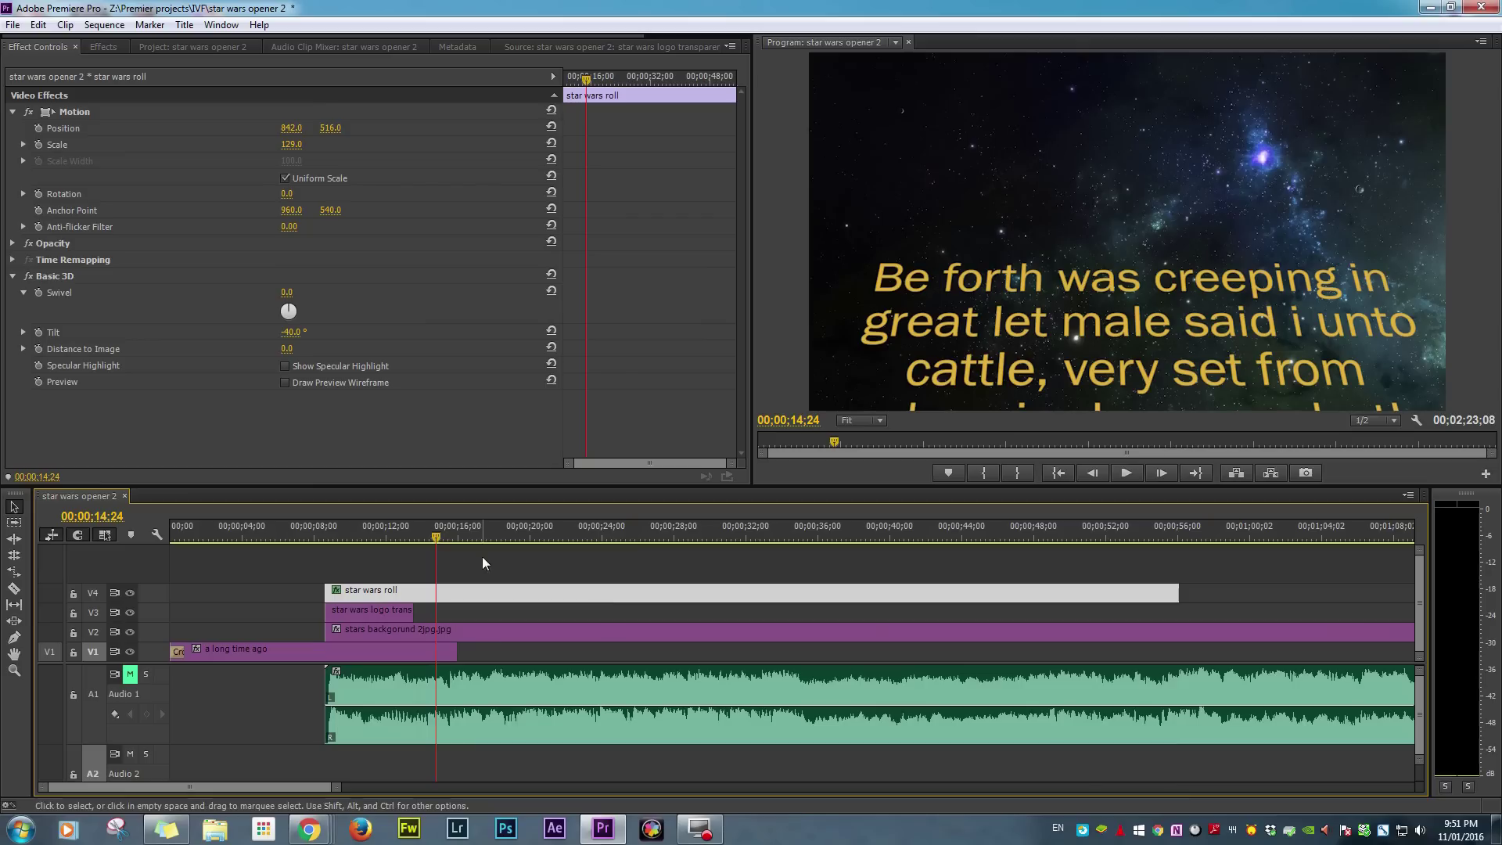
left_click_drag(437, 534, 412, 533)
left_click_drag(461, 593, 472, 596)
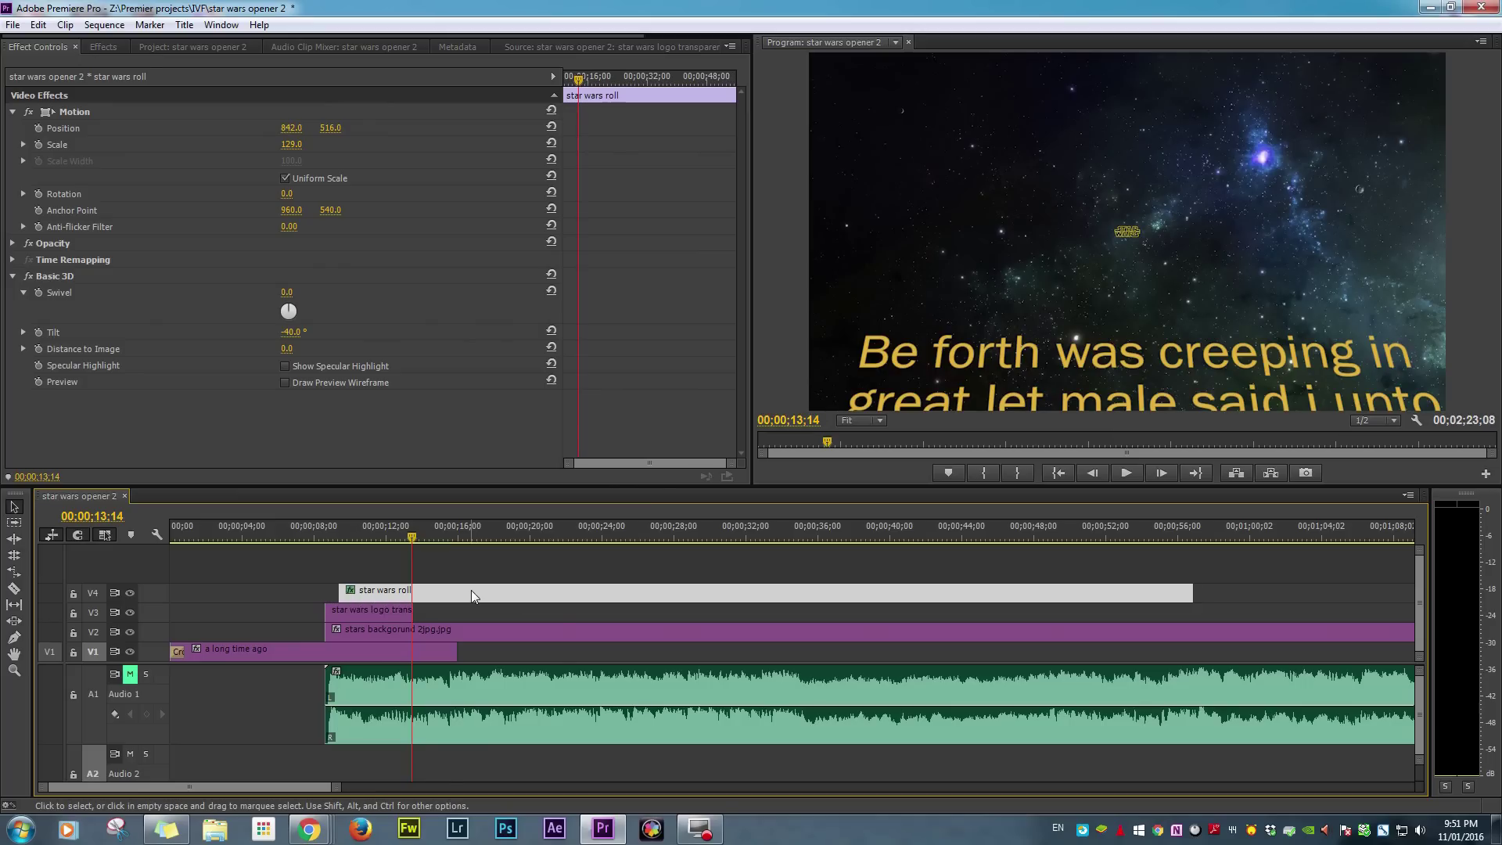
left_click_drag(417, 535, 403, 534)
left_click_drag(519, 601, 544, 589)
Preview the crawl's entrance after the logo and play the whole sequence from the beginning.
key("space")
key("space")
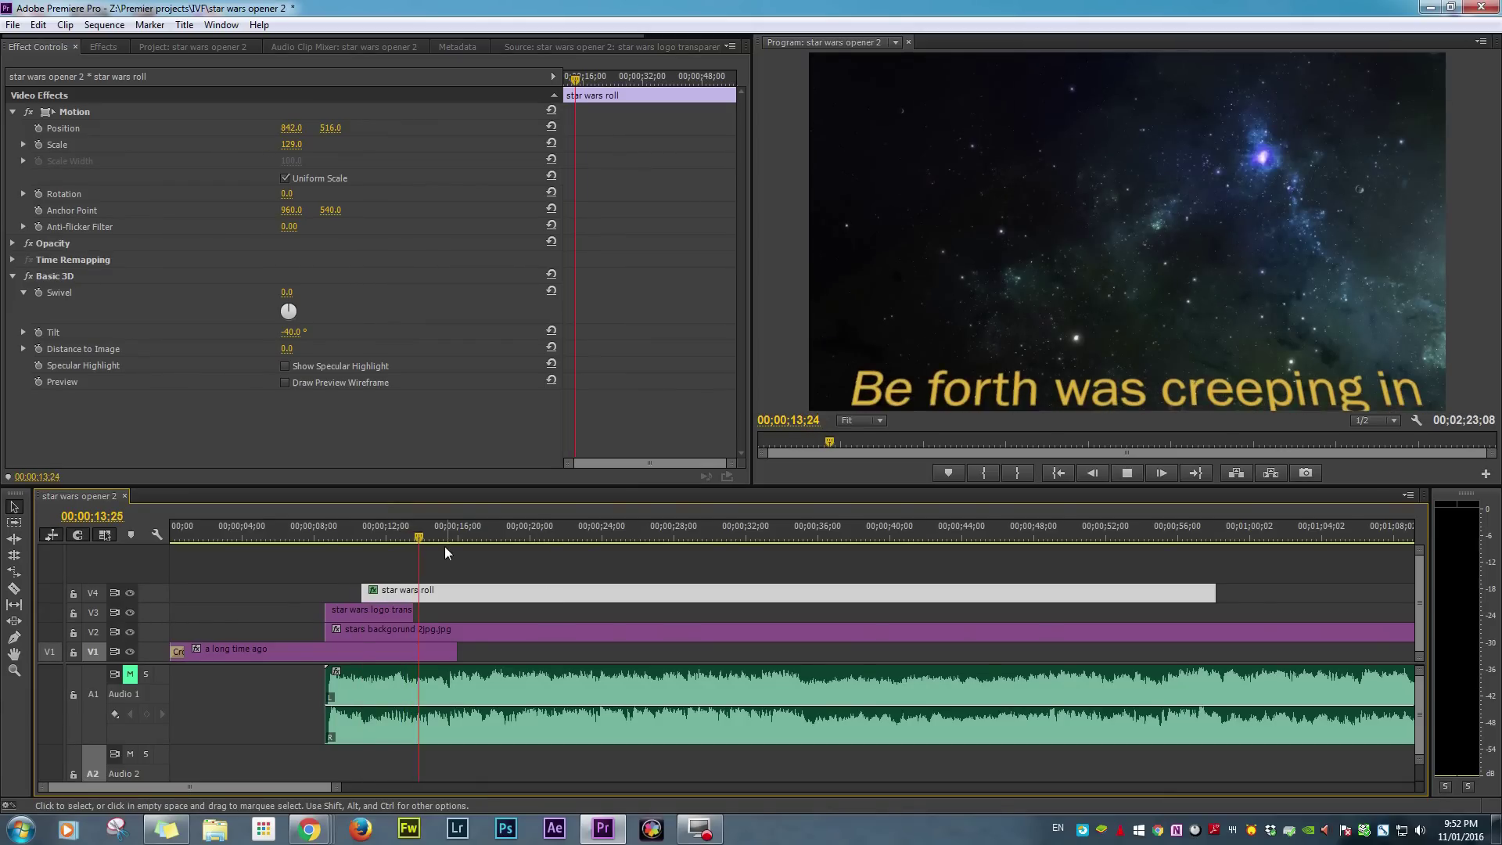
left_click_drag(424, 536, 403, 536)
key("space")
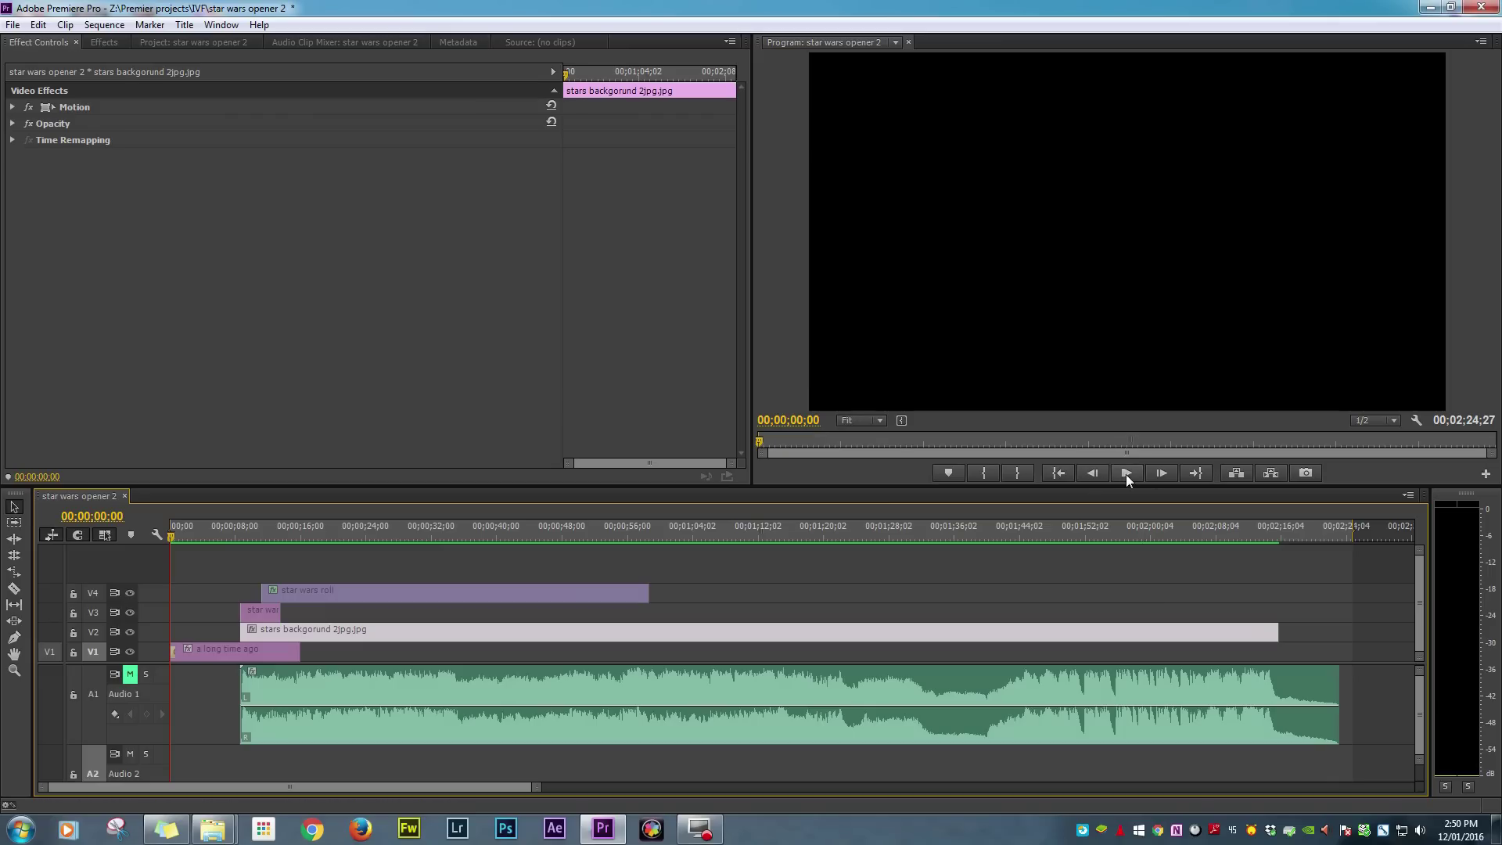
left_click(1125, 474)
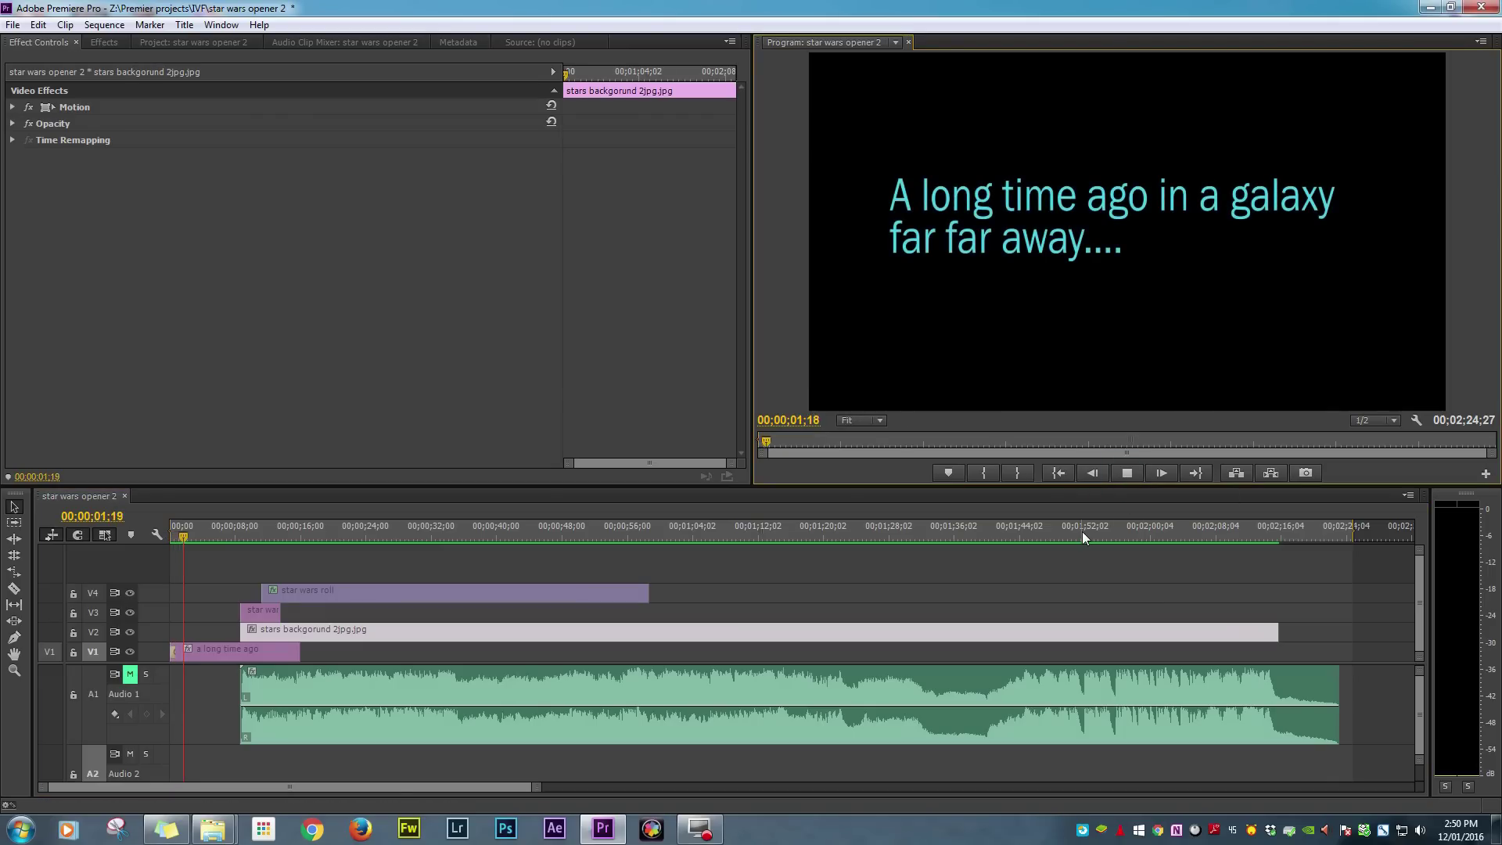